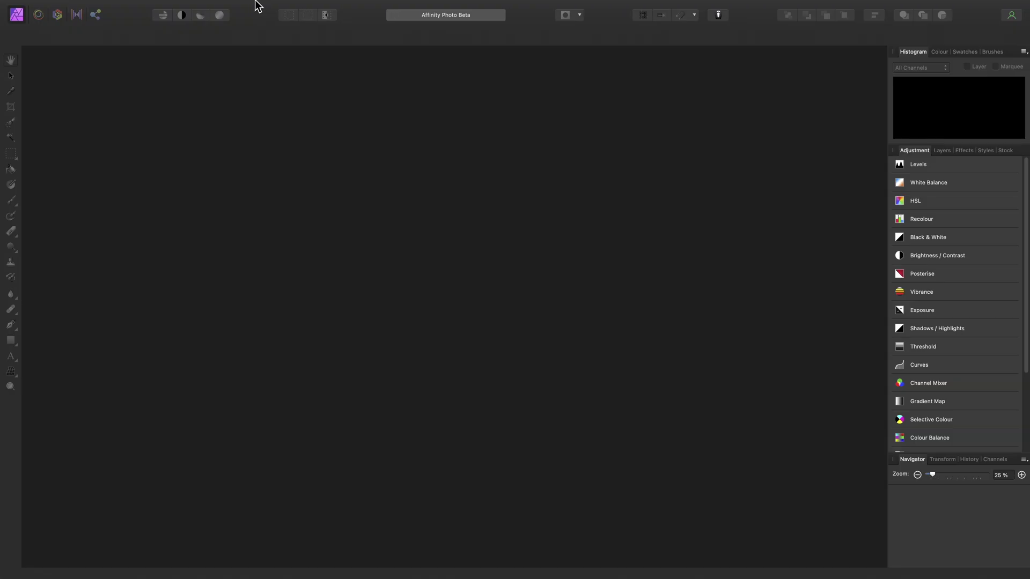
# Start a new astrophotography stack and view the frame types available for the files
pyautogui.click(113, 7)
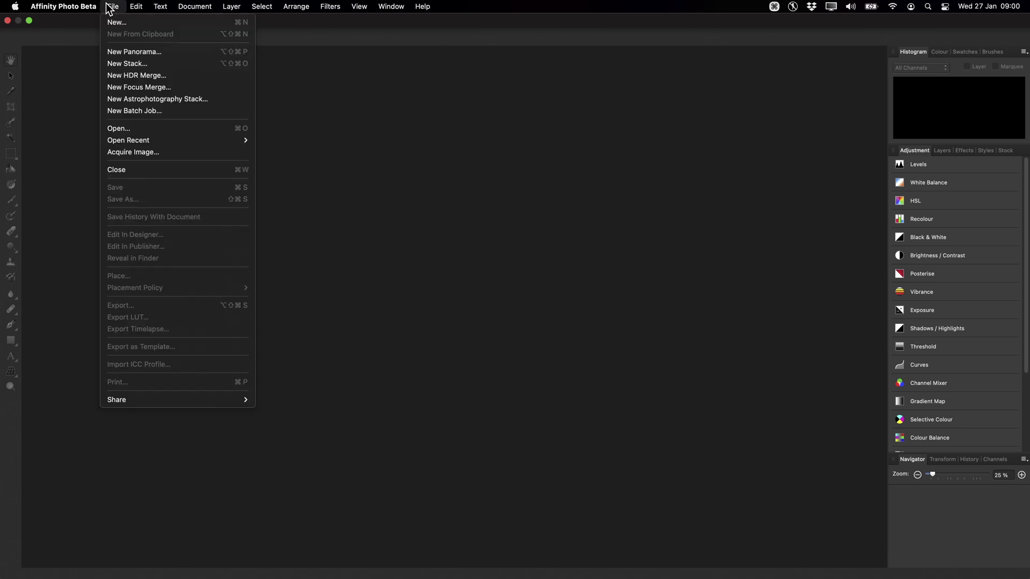
pyautogui.click(214, 101)
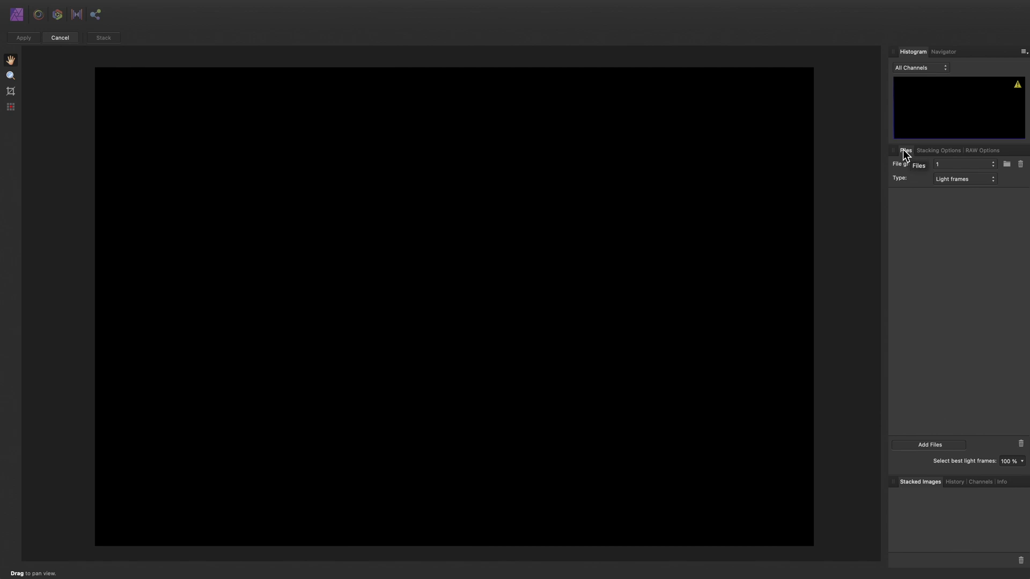
pyautogui.click(986, 180)
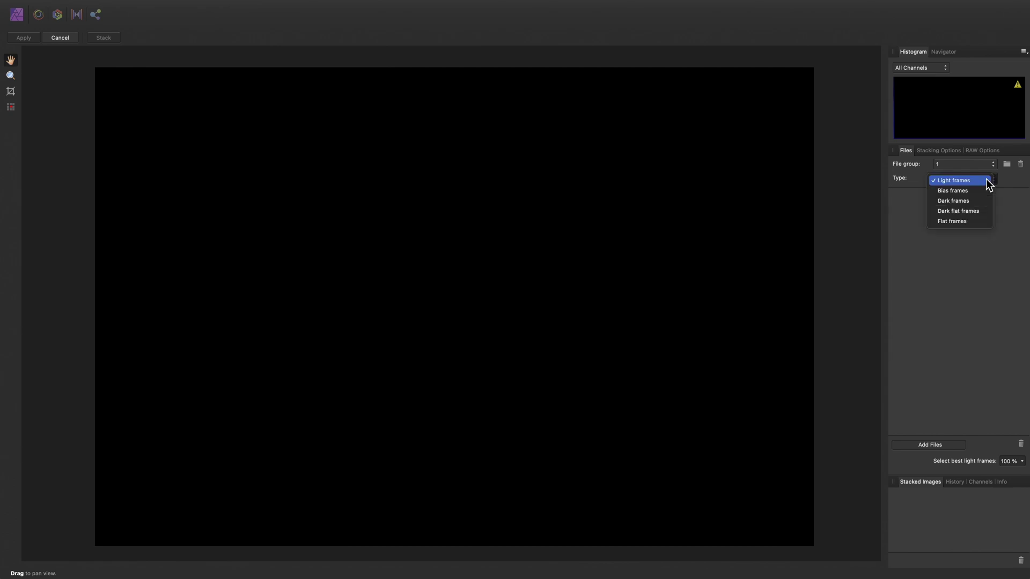
pyautogui.click(986, 180)
# Add a second file group, check it in the group list, and delete it again
pyautogui.click(957, 162)
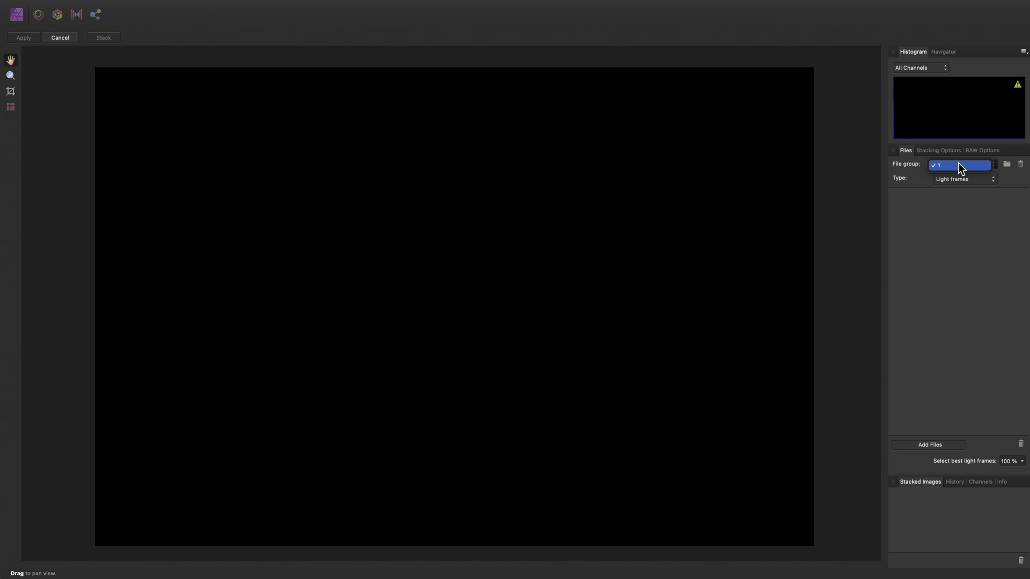
pyautogui.click(958, 162)
pyautogui.click(1007, 164)
pyautogui.click(977, 164)
pyautogui.click(966, 163)
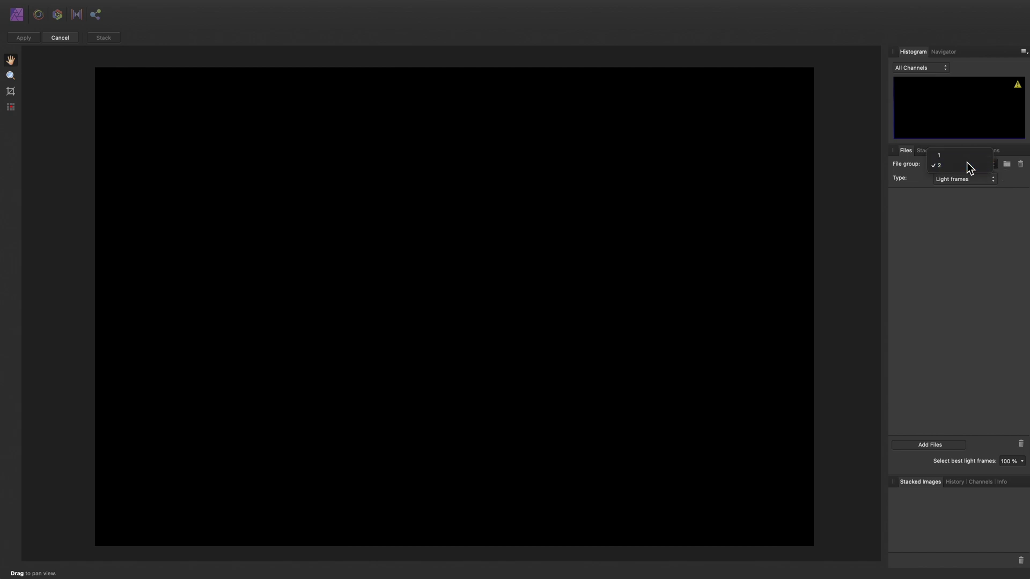
pyautogui.click(1020, 165)
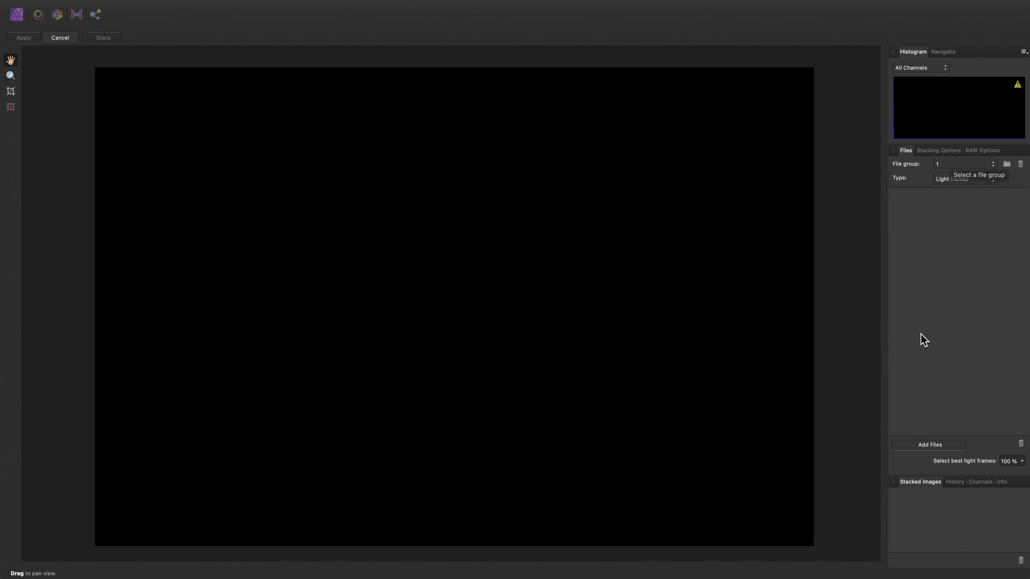
# Add the whole Luminance folder from the Andromeda Galaxy Lights folder to file group 1 as light frames
pyautogui.click(955, 446)
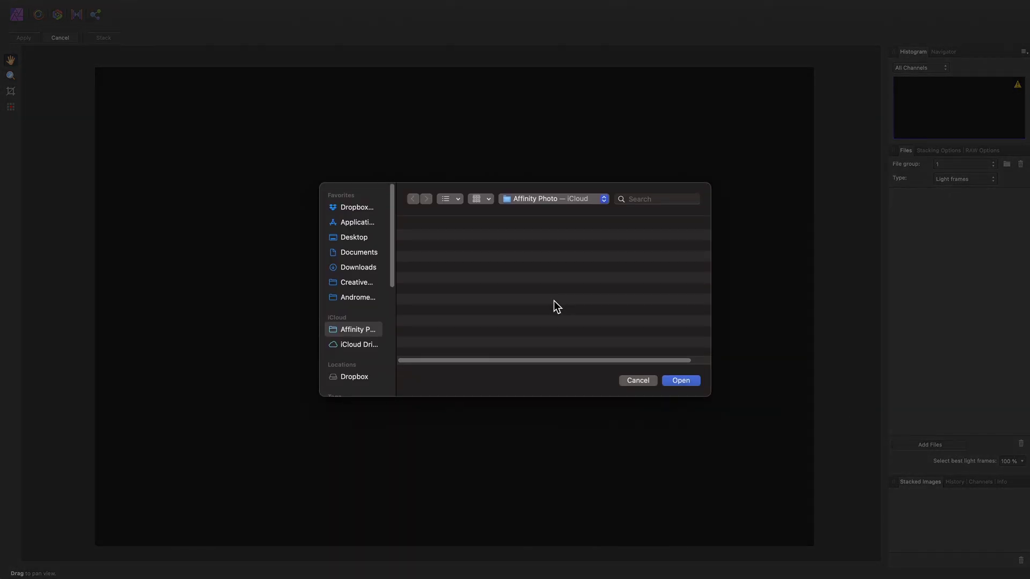
pyautogui.click(364, 297)
pyautogui.doubleClick(465, 272)
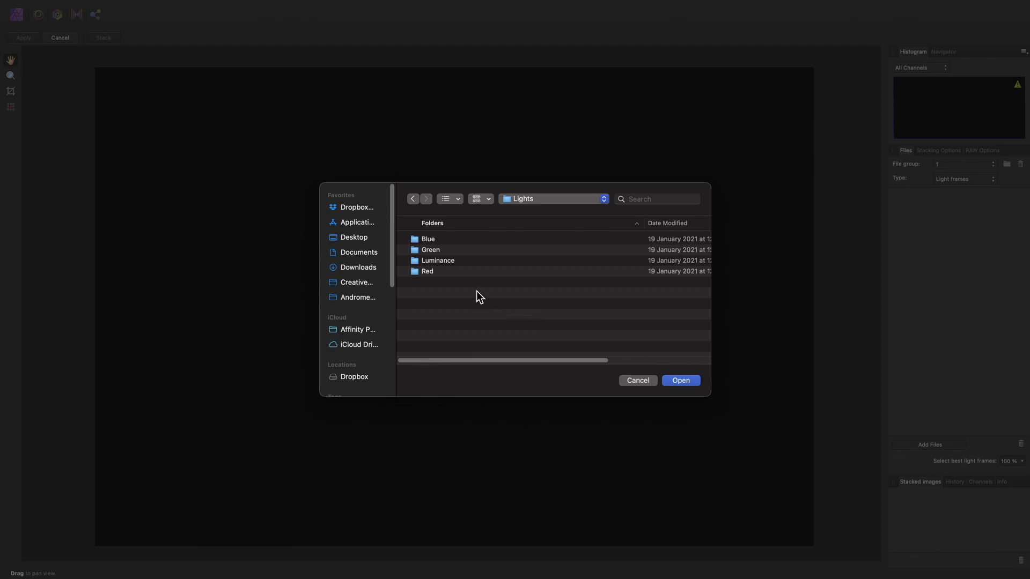
pyautogui.click(466, 261)
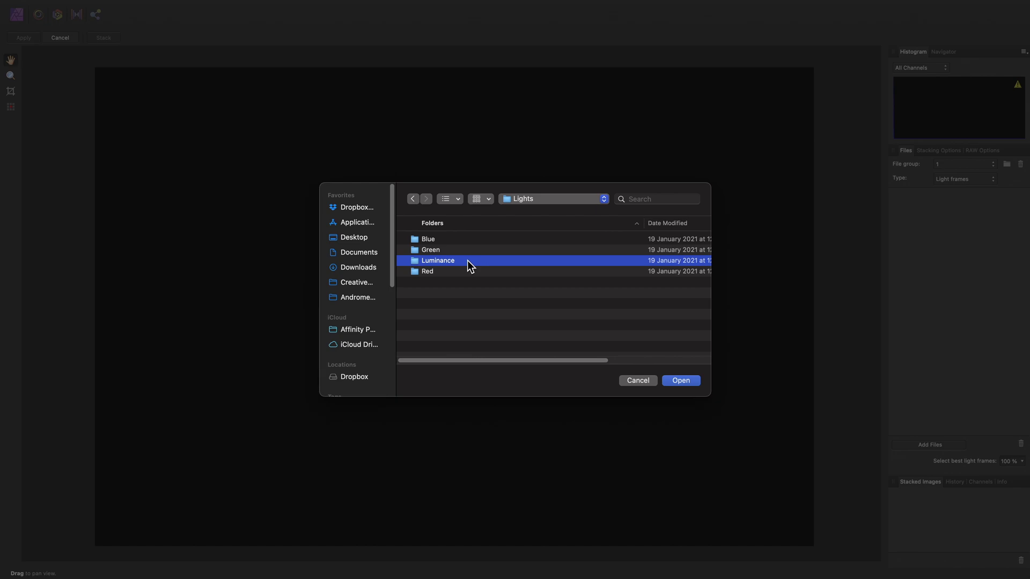
pyautogui.doubleClick(467, 260)
pyautogui.click(495, 243)
pyautogui.scroll(-5, 499, 300)
pyautogui.keyDown('shift'); pyautogui.click(514, 345); pyautogui.keyUp('shift')
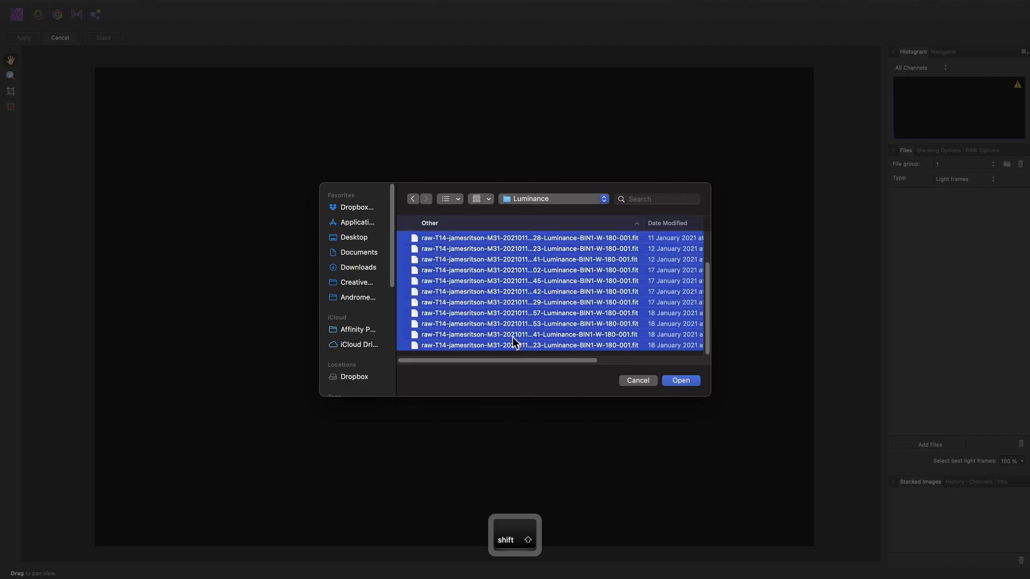
pyautogui.click(560, 202)
pyautogui.click(558, 211)
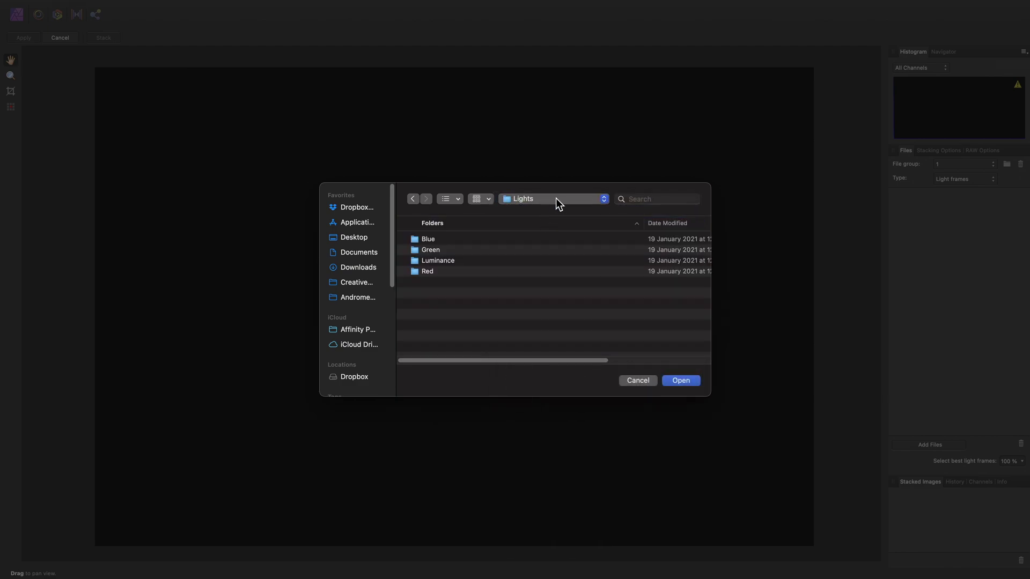
pyautogui.click(460, 267)
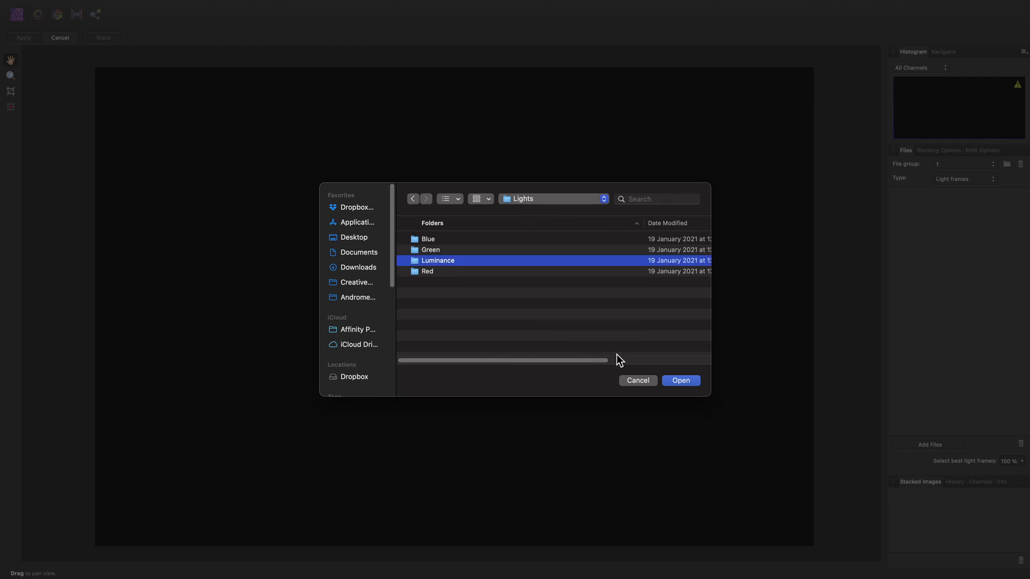
pyautogui.click(680, 382)
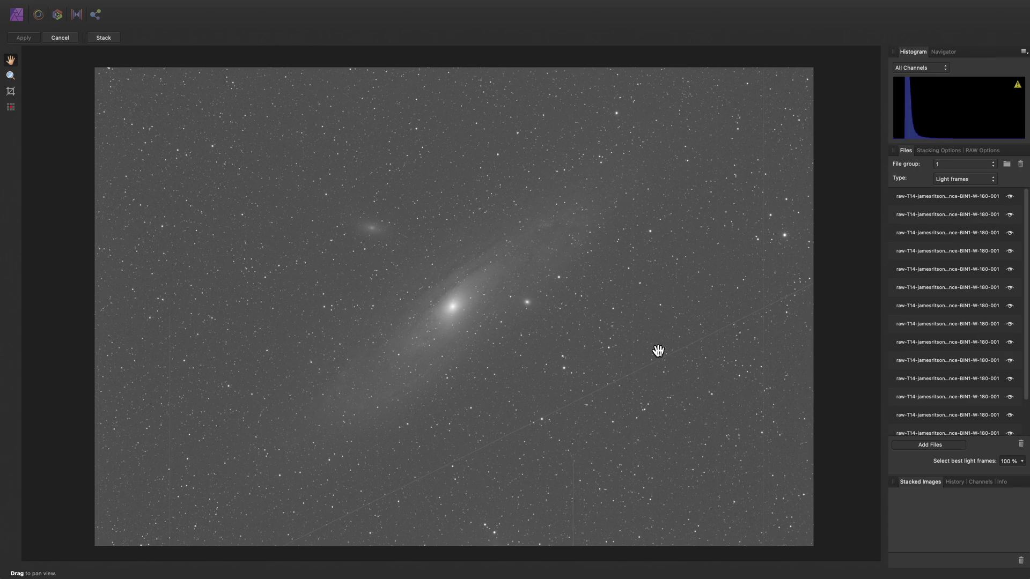
# Preview the first ten light frames one by one and disable the eighth and tenth frames
pyautogui.click(939, 198)
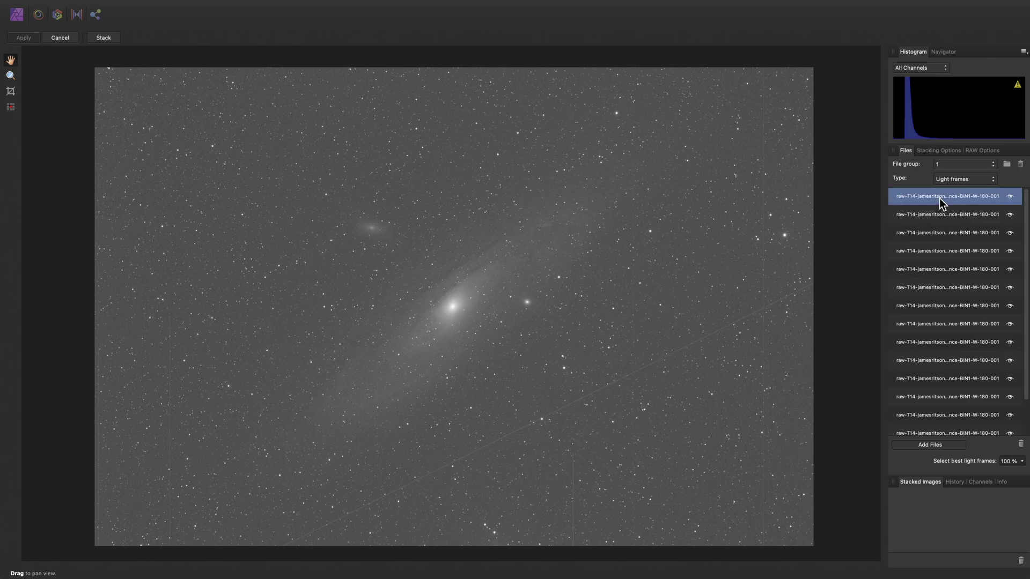
pyautogui.click(938, 214)
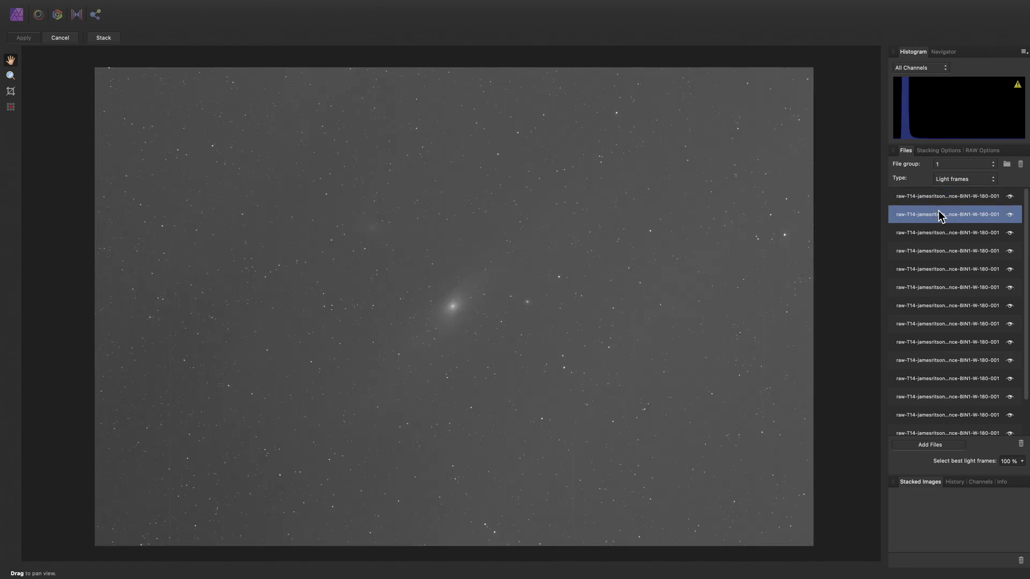
pyautogui.click(937, 237)
pyautogui.click(939, 251)
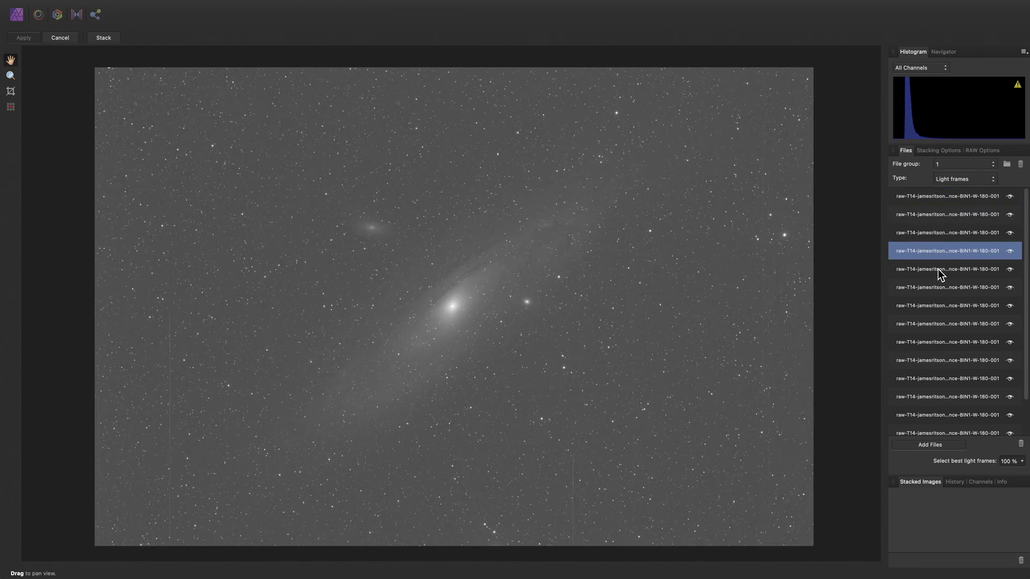
pyautogui.click(940, 270)
pyautogui.click(939, 287)
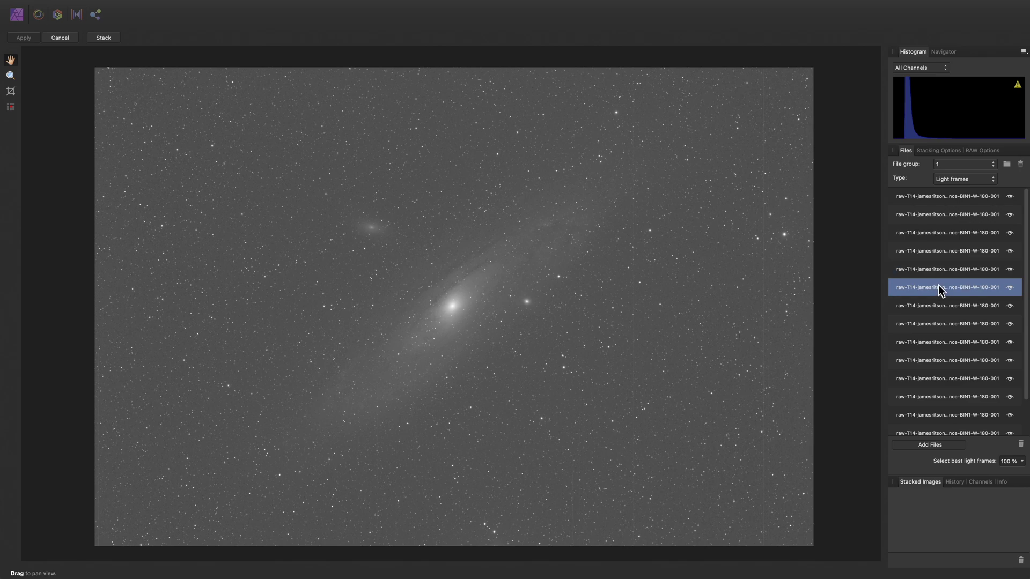
pyautogui.click(947, 307)
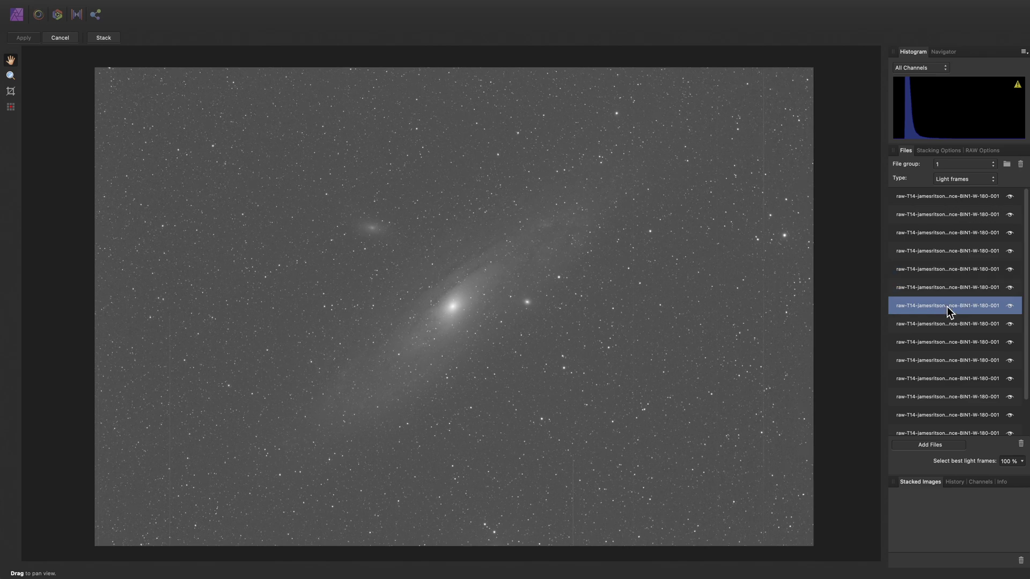
pyautogui.click(948, 324)
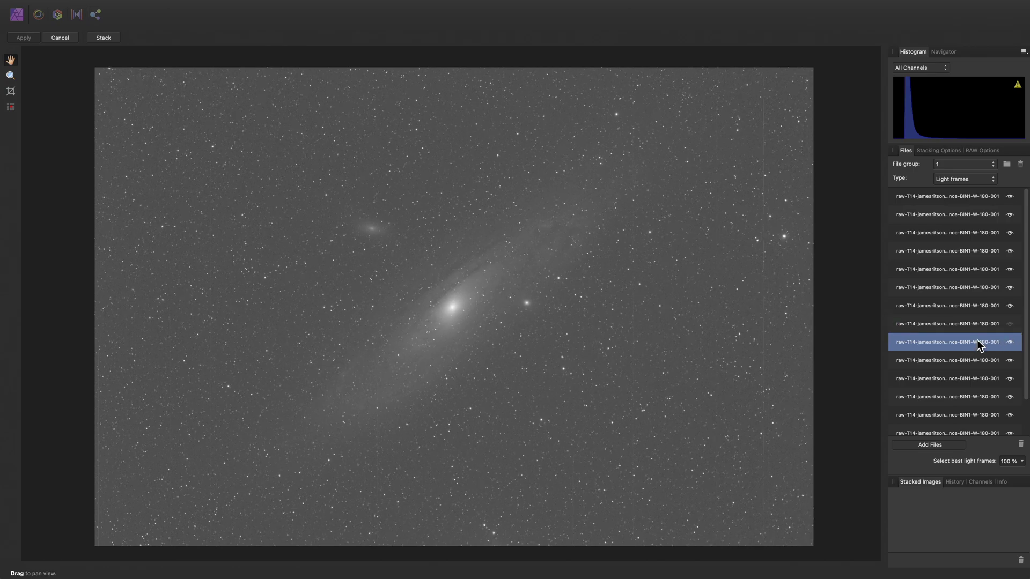
pyautogui.click(961, 359)
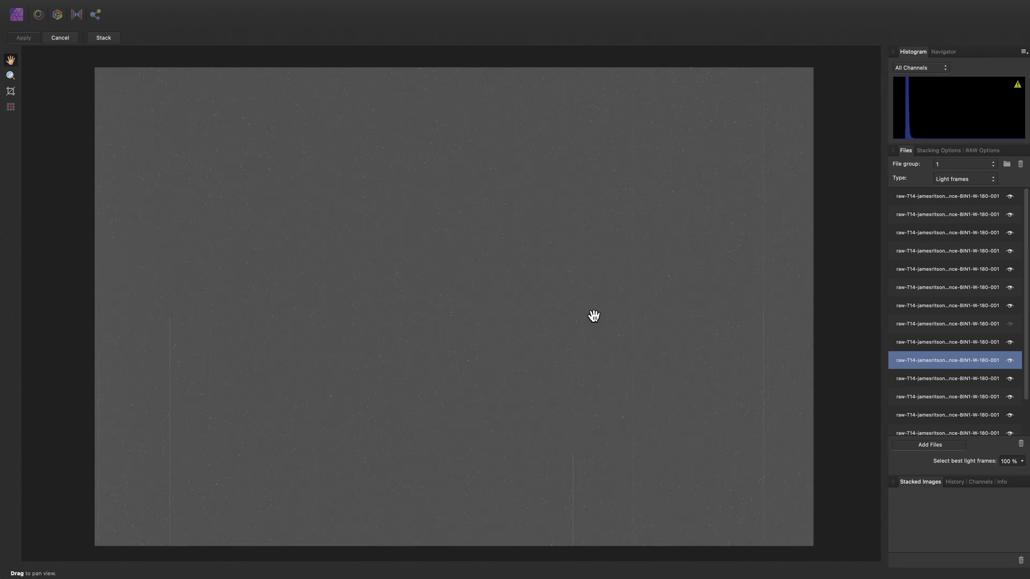
pyautogui.click(1010, 360)
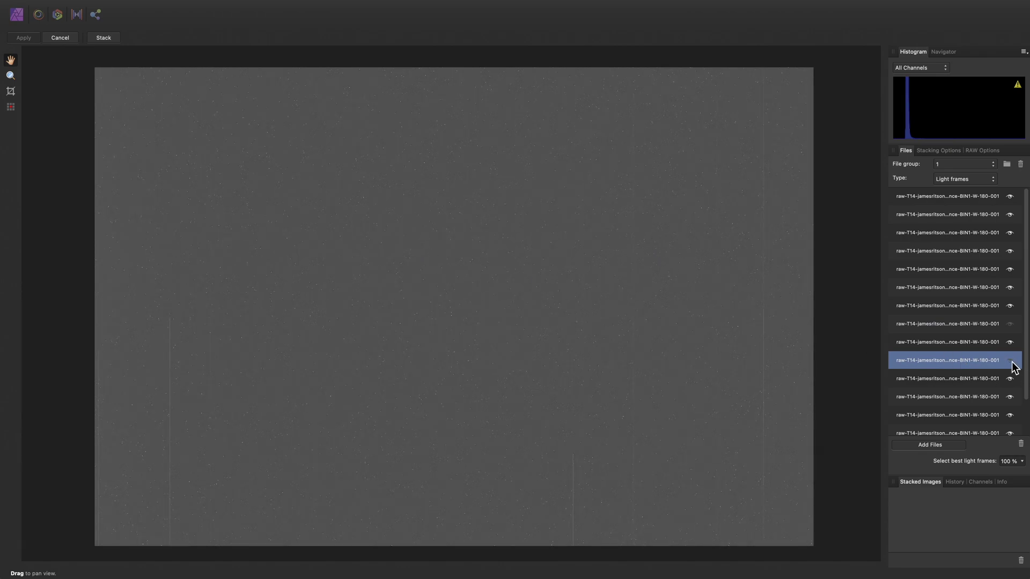
# Preview the remaining light frames down to the end of the list and disable the thirteenth frame
pyautogui.click(975, 378)
pyautogui.scroll(-2, 975, 378)
pyautogui.click(967, 359)
pyautogui.click(964, 373)
pyautogui.click(964, 393)
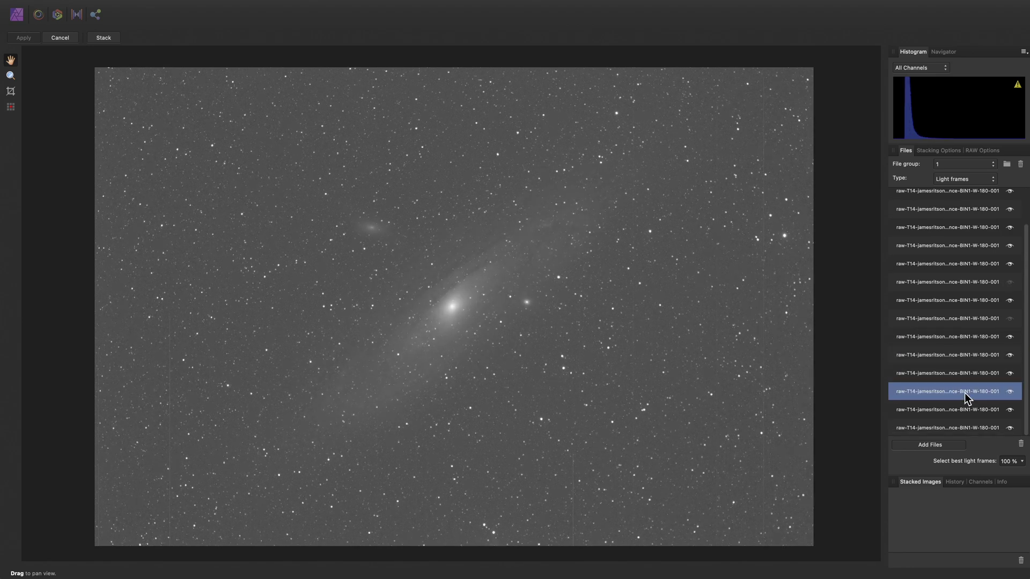
pyautogui.click(965, 374)
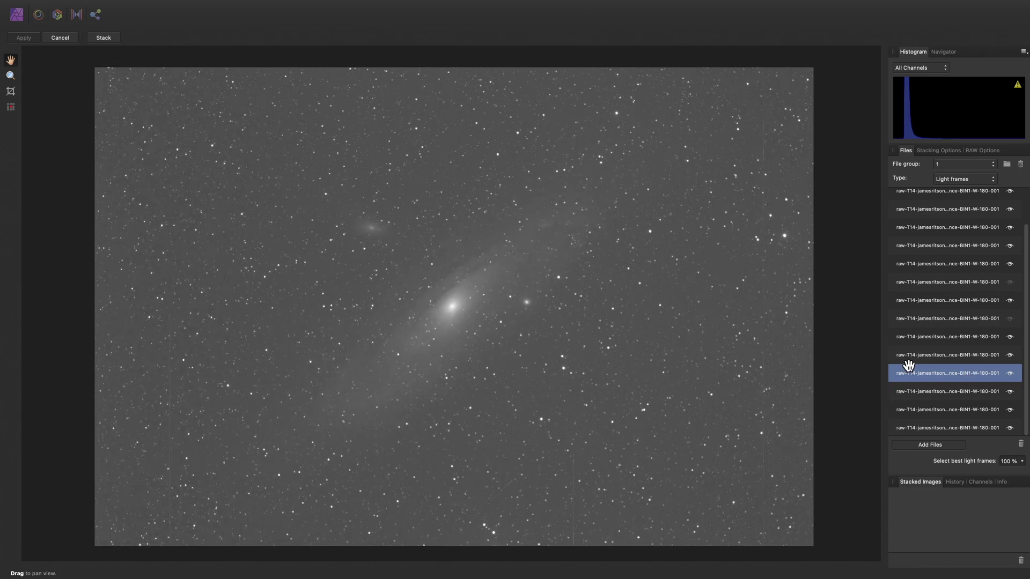
pyautogui.click(1010, 373)
pyautogui.click(967, 391)
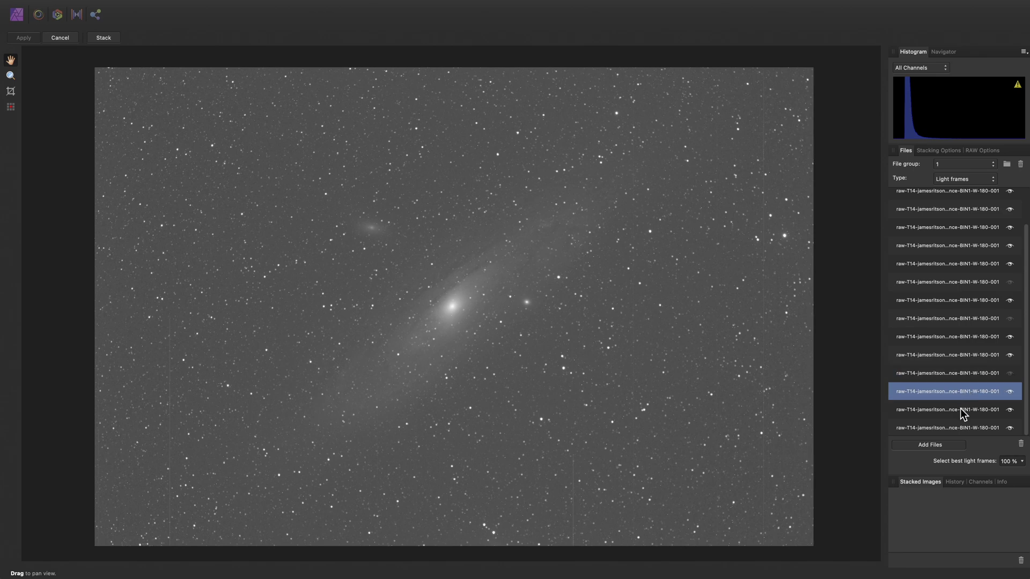
pyautogui.click(961, 410)
pyautogui.click(961, 429)
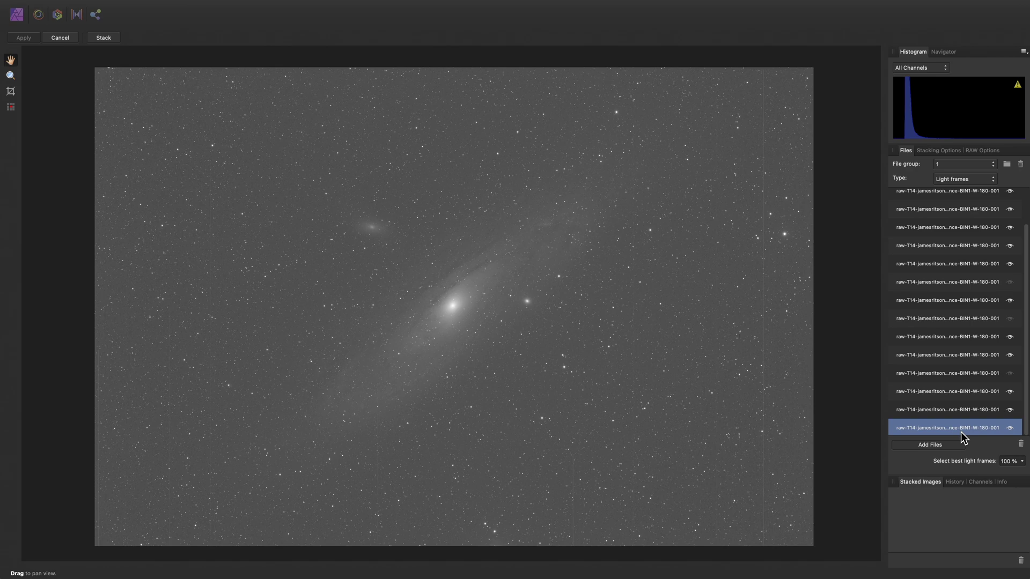
# Add the whole Bin1x1 folder from the Andromeda Galaxy Bias folder to file group 1 as bias frames
pyautogui.click(963, 182)
pyautogui.click(974, 189)
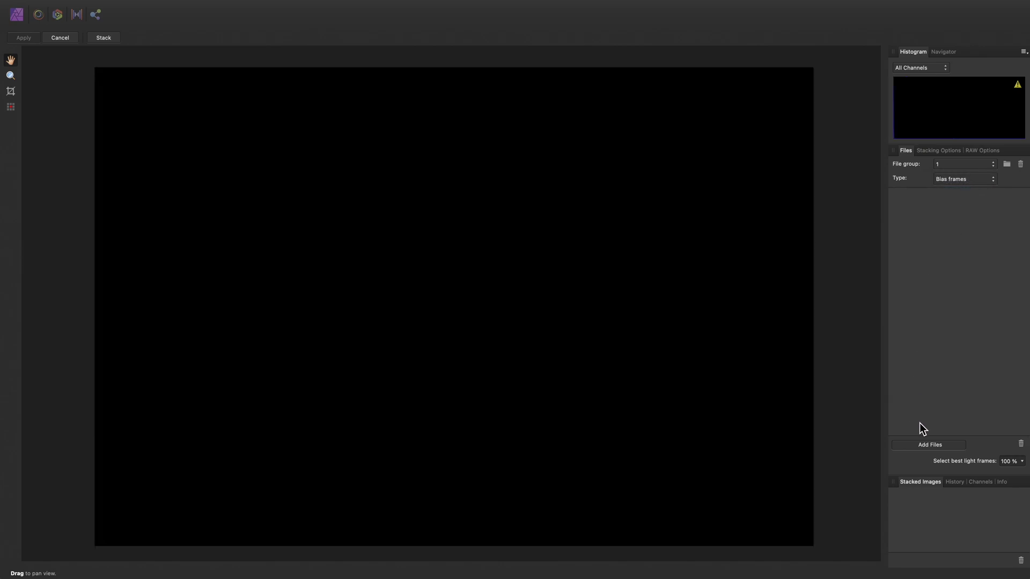
pyautogui.click(940, 445)
pyautogui.click(535, 198)
pyautogui.click(531, 210)
pyautogui.click(433, 240)
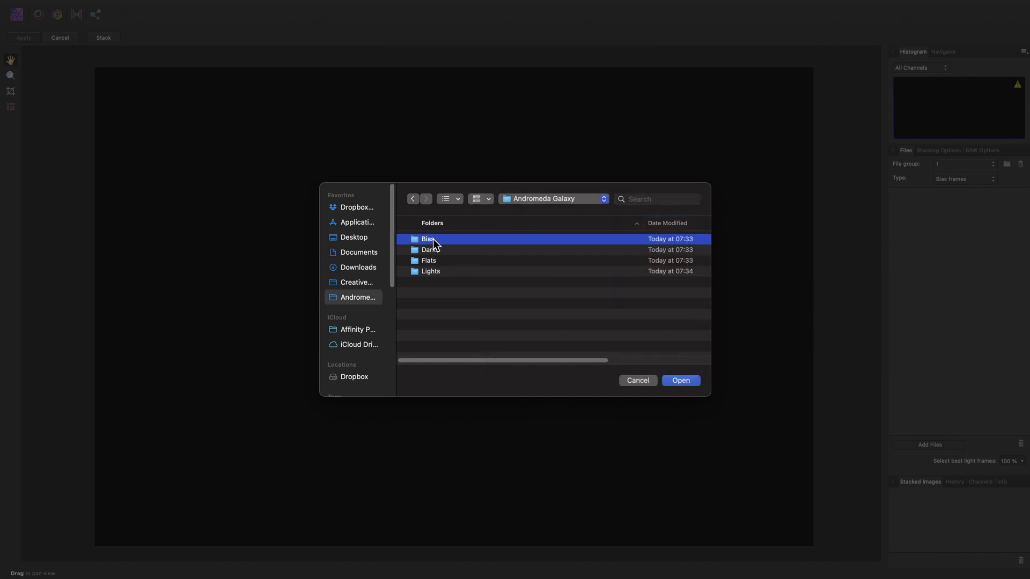
pyautogui.doubleClick(442, 239)
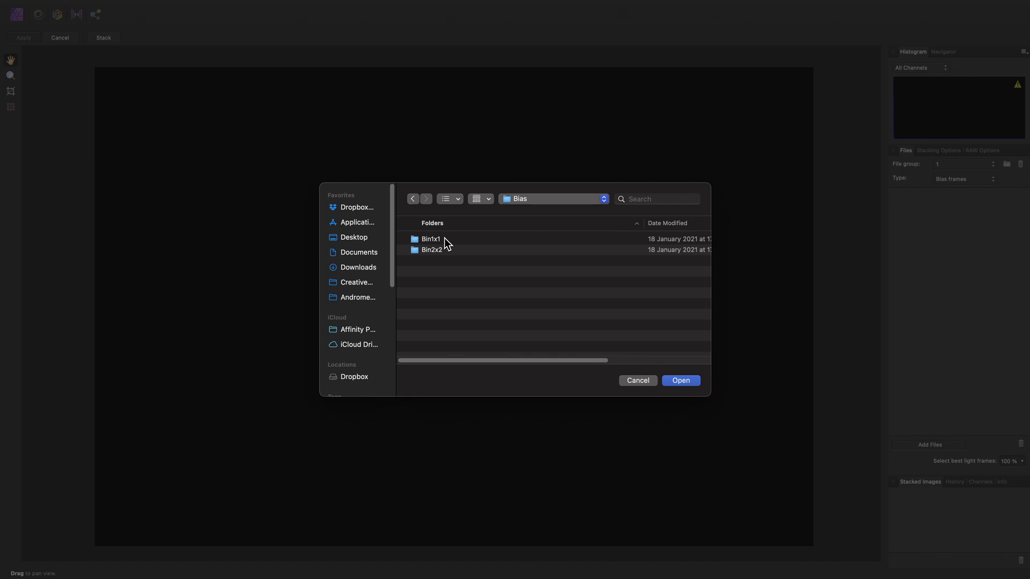
pyautogui.doubleClick(449, 238)
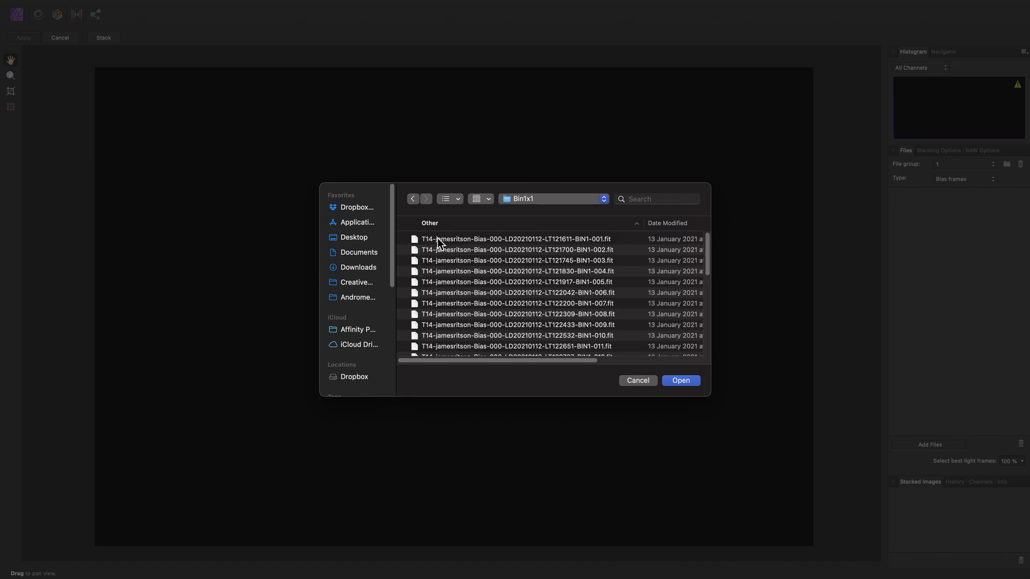
pyautogui.click(546, 194)
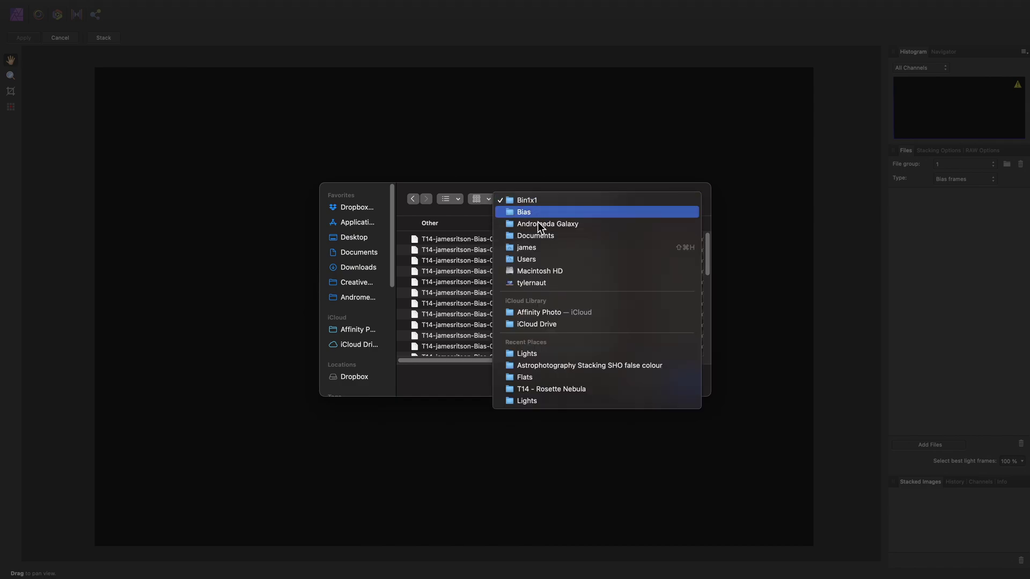
pyautogui.click(538, 215)
pyautogui.click(448, 240)
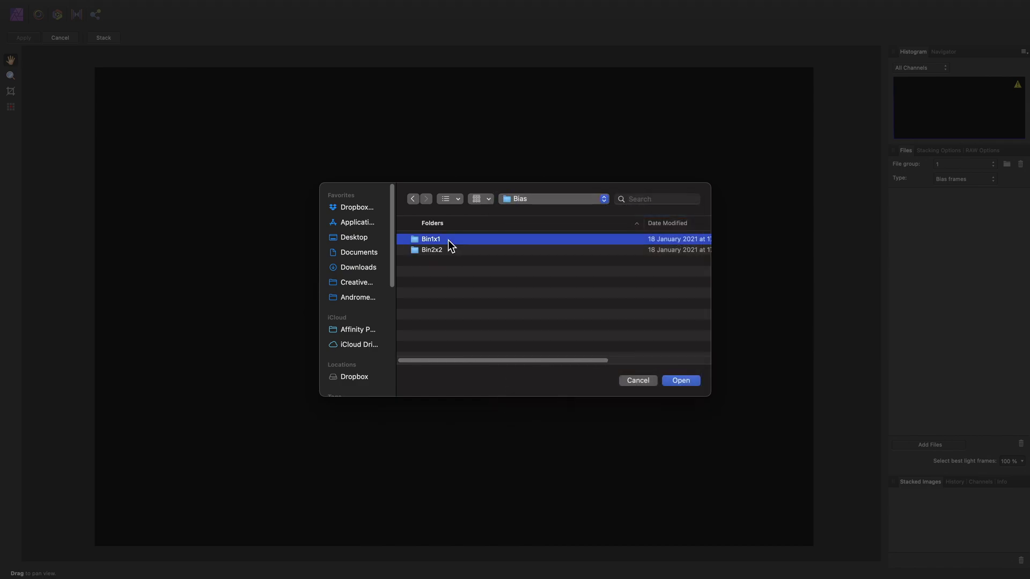
pyautogui.click(690, 383)
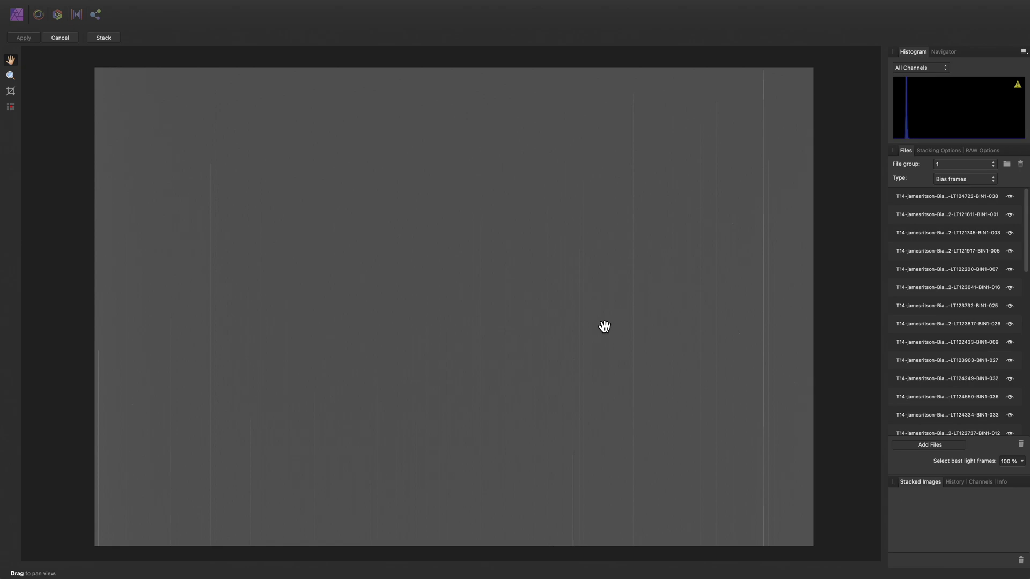
# Add the whole Bin1x1 folder from the Andromeda Galaxy Darks folder to file group 1 as dark frames
pyautogui.click(973, 180)
pyautogui.click(965, 191)
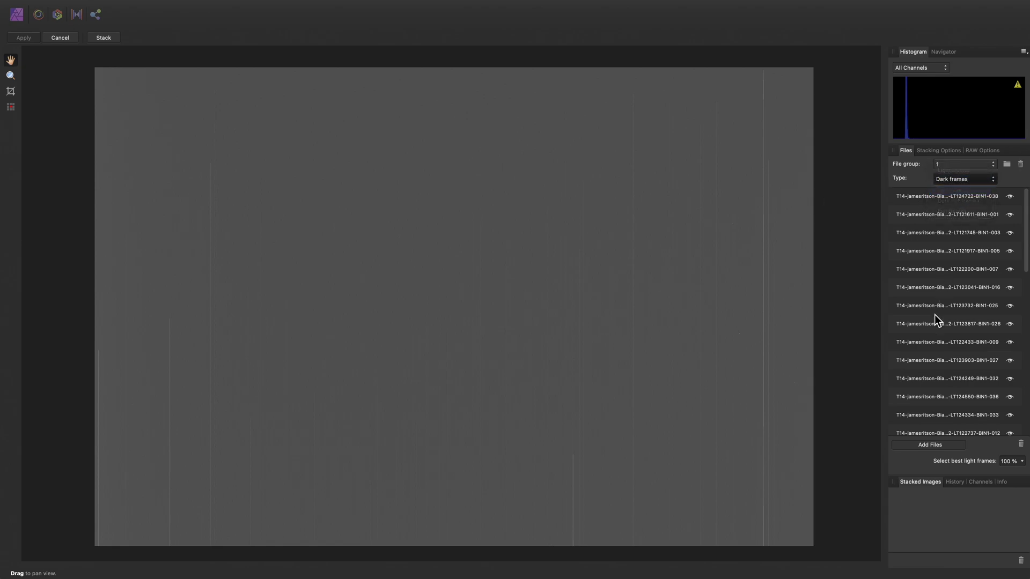
pyautogui.click(929, 444)
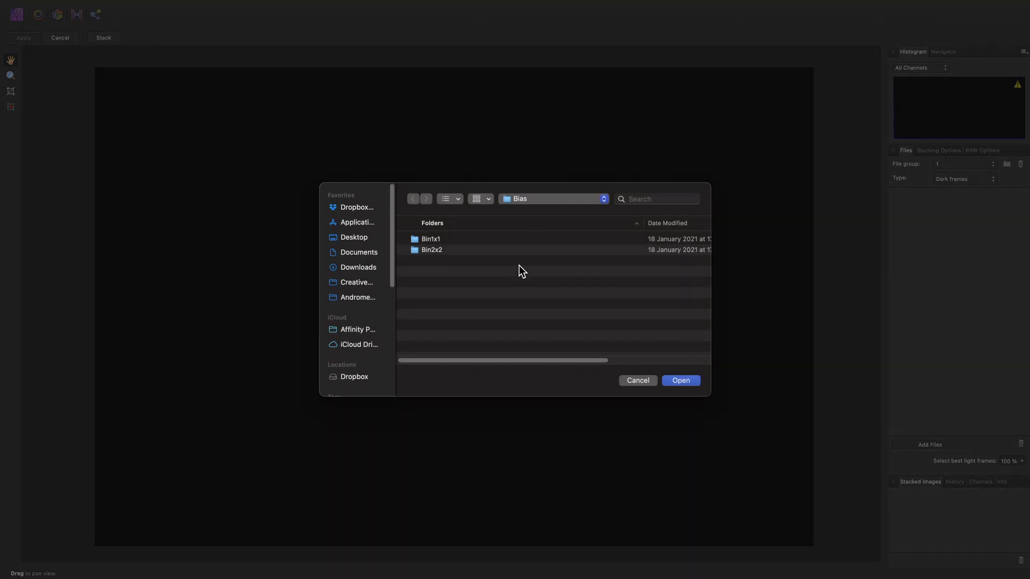
pyautogui.click(530, 199)
pyautogui.click(530, 211)
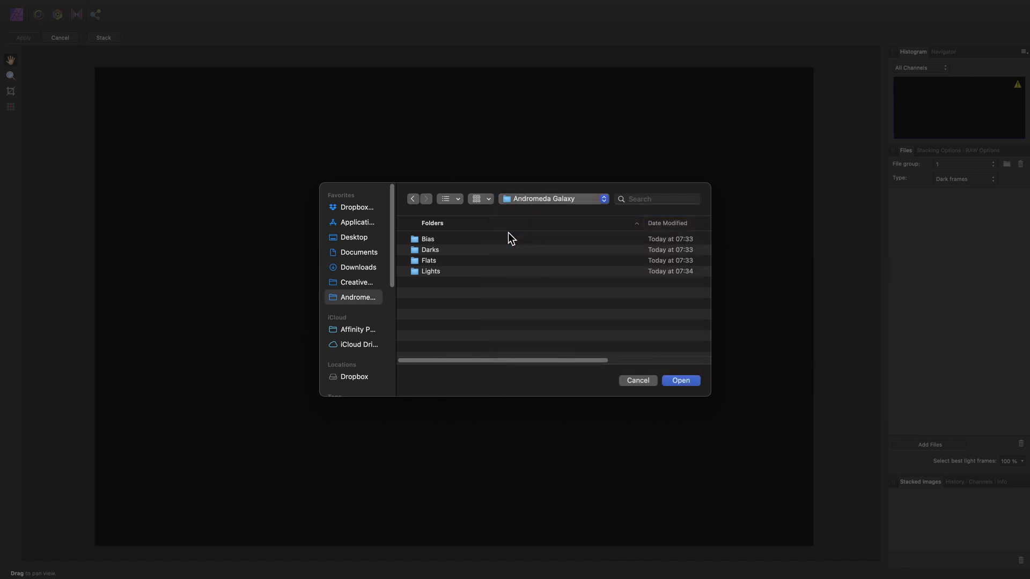
pyautogui.click(446, 251)
pyautogui.doubleClick(448, 250)
pyautogui.click(451, 239)
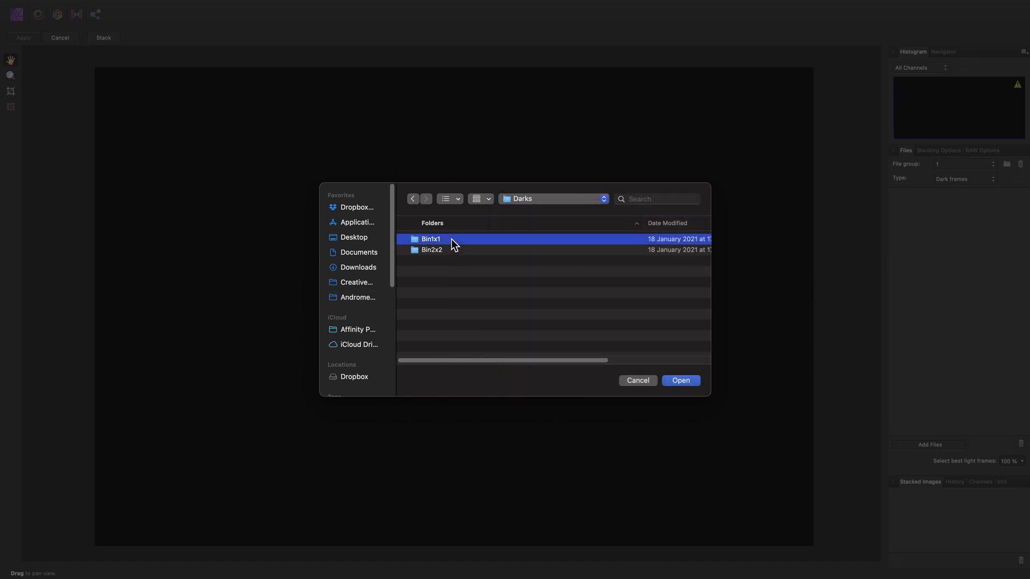
pyautogui.click(680, 380)
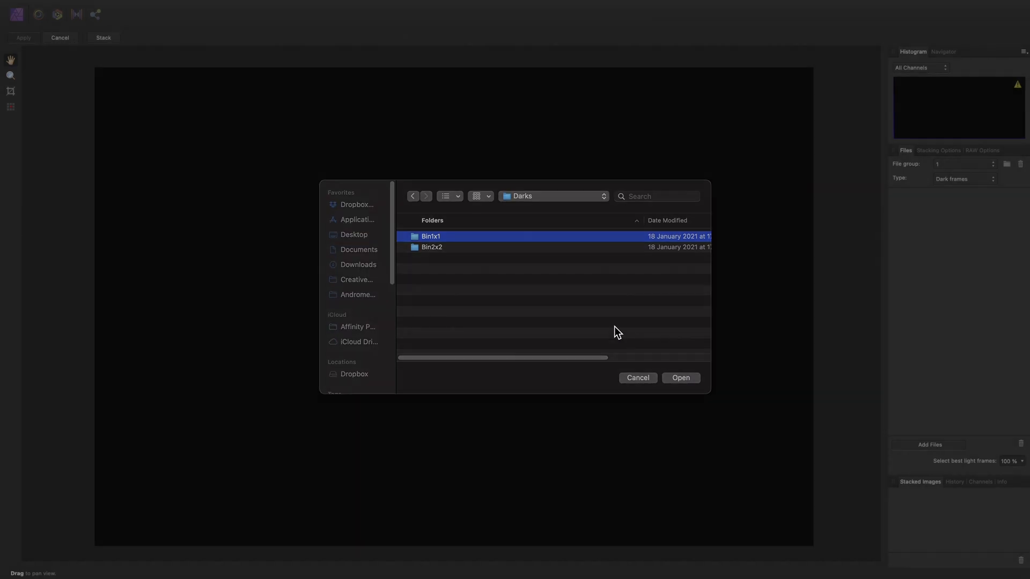
# Add the whole Luminance - Bin1x1 folder from the Andromeda Galaxy Flats folder to file group 1 as flat frames
pyautogui.click(964, 184)
pyautogui.click(961, 201)
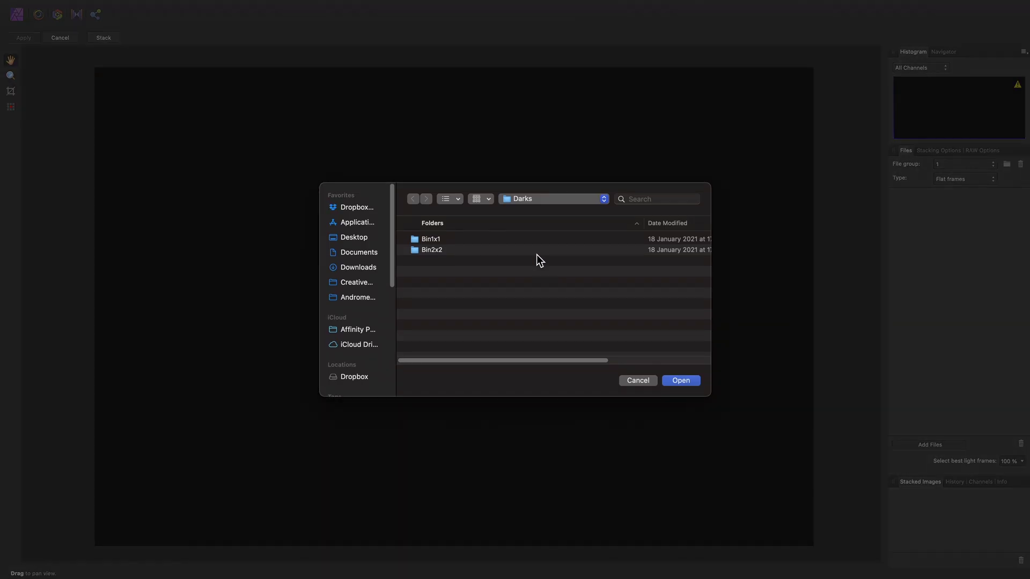
pyautogui.click(542, 199)
pyautogui.click(541, 209)
pyautogui.doubleClick(446, 261)
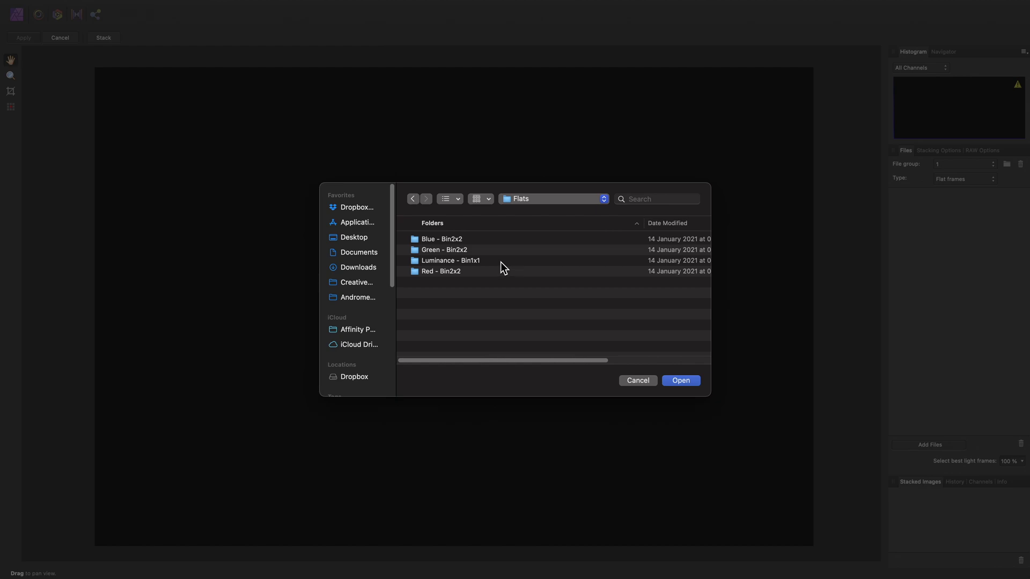
pyautogui.click(483, 261)
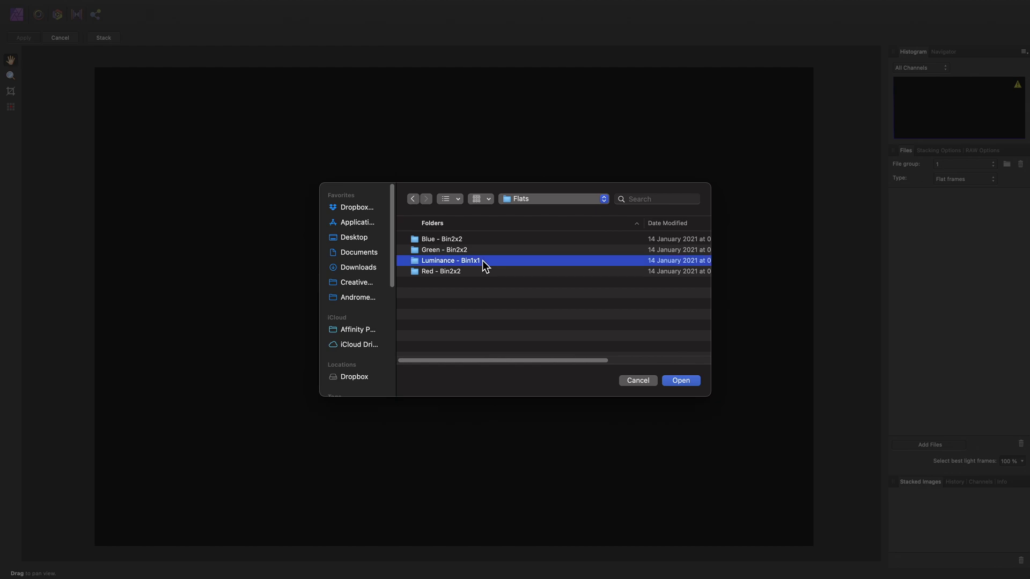
pyautogui.click(677, 380)
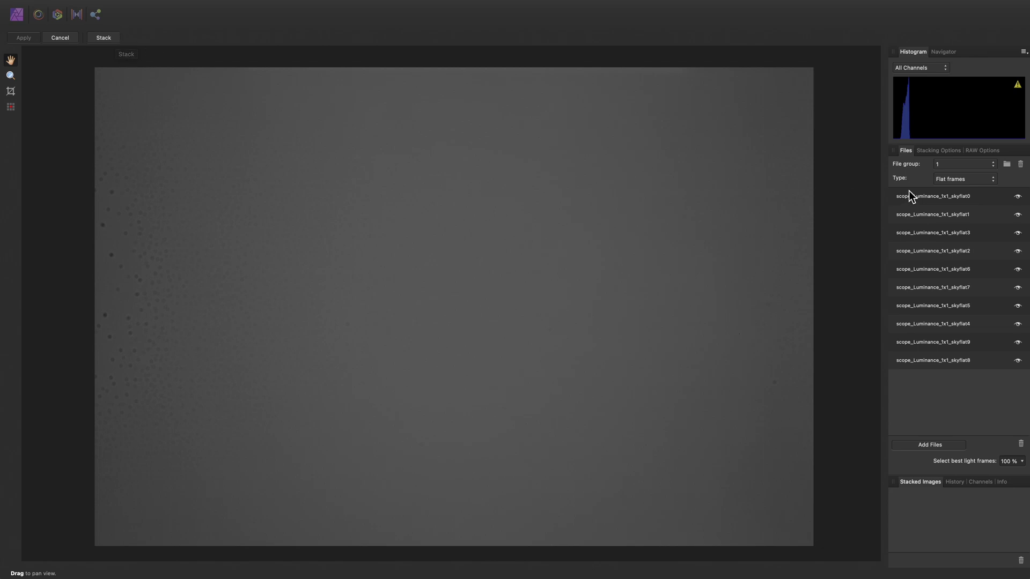
# Examine the first light frame up close for hot pixels and bright vertical column defects
pyautogui.click(945, 179)
pyautogui.click(949, 140)
pyautogui.scroll(3, 140, 365)
pyautogui.moveTo(140, 366); pyautogui.dragTo(387, 364)
pyautogui.scroll(1, 386, 364)
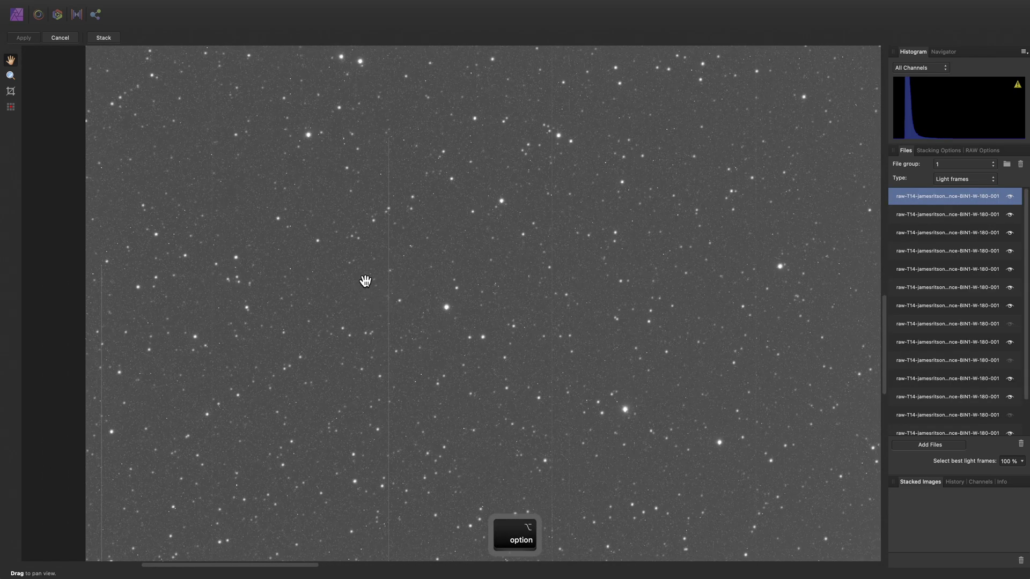
pyautogui.hscroll(2, 439, 368)
pyautogui.scroll(-2, 439, 368)
pyautogui.moveTo(489, 386); pyautogui.dragTo(346, 244)
pyautogui.hscroll(3, 340, 345)
pyautogui.scroll(-2, 340, 345)
pyautogui.moveTo(456, 331); pyautogui.dragTo(329, 276)
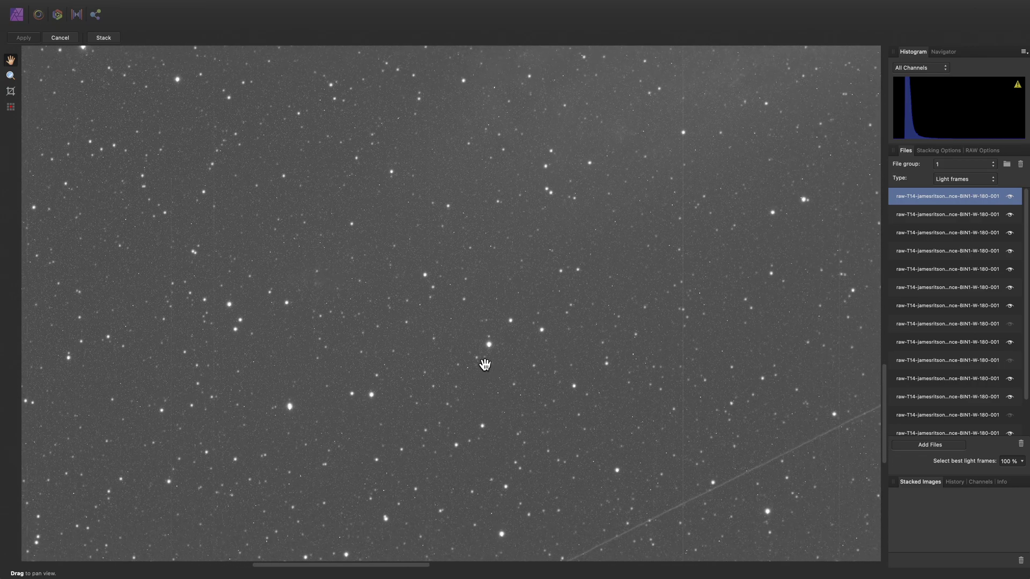
pyautogui.hscroll(-3, 473, 338)
pyautogui.scroll(2, 473, 338)
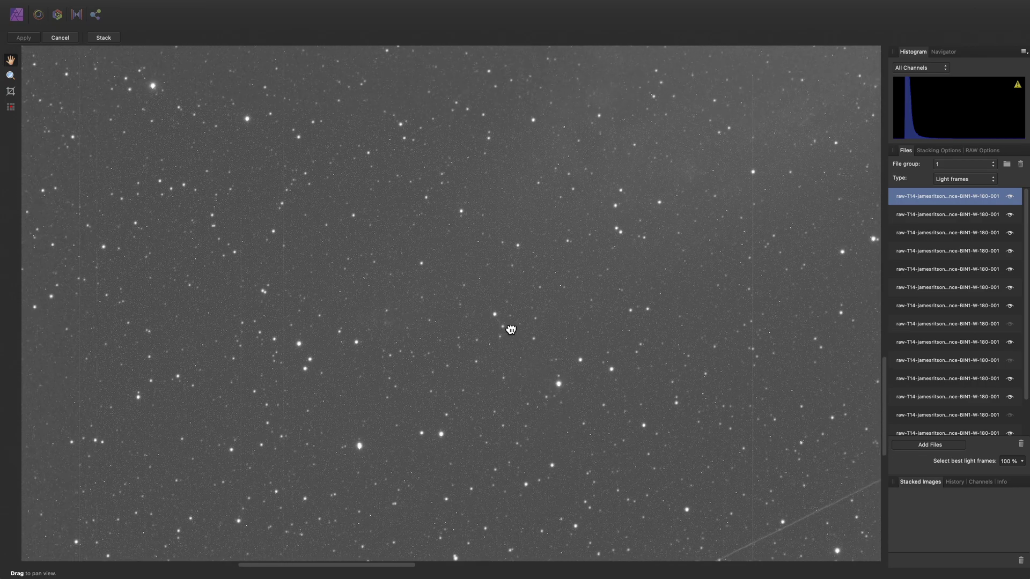
# Inspect the detected bad pixels on the light frame with the bad pixel tool and set the hot pixel threshold to 0.1
pyautogui.click(10, 107)
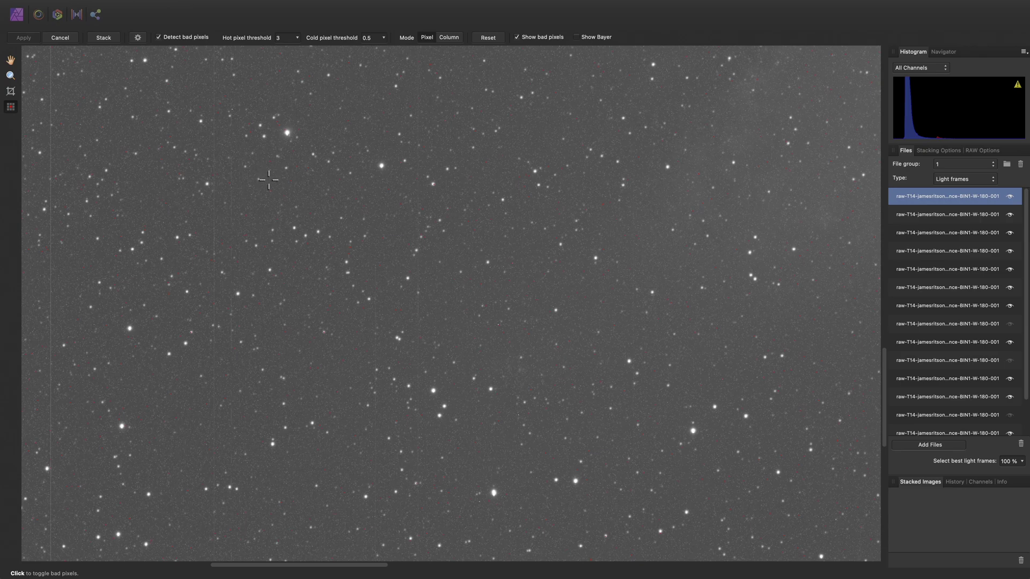
pyautogui.scroll(5, 370, 243)
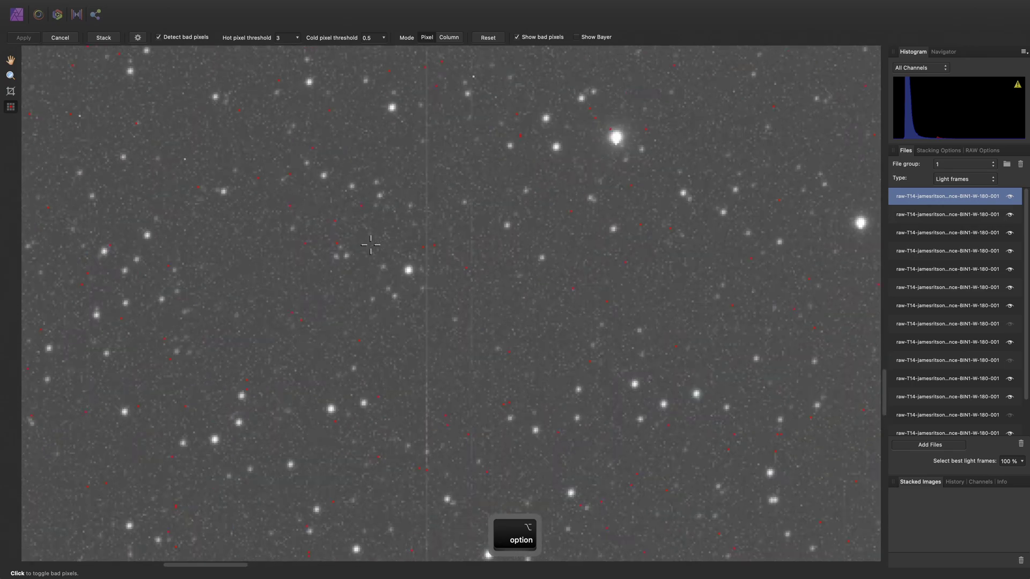
pyautogui.scroll(3, 418, 234)
pyautogui.hscroll(-5, 418, 234)
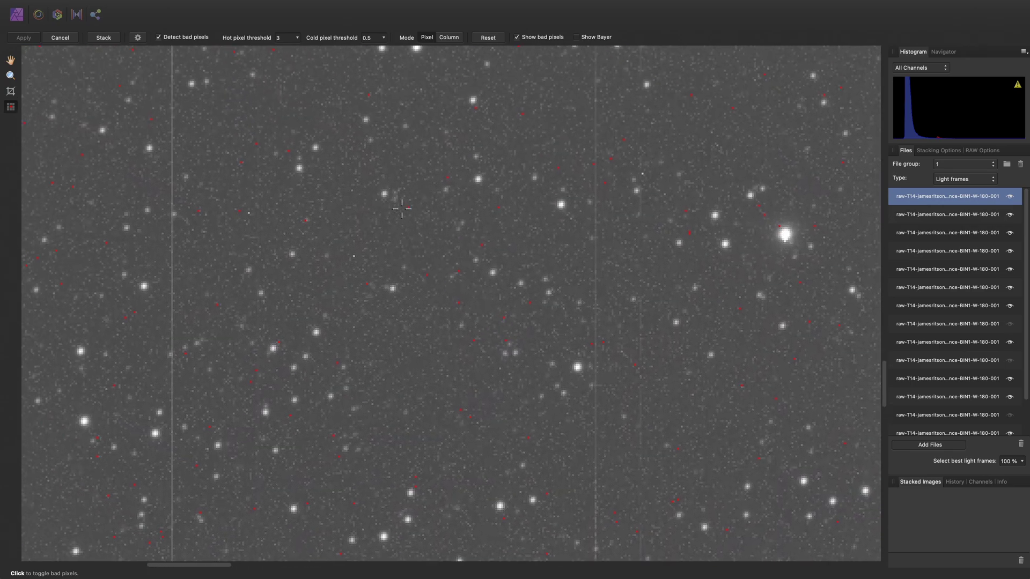
pyautogui.moveTo(345, 264); pyautogui.dragTo(412, 271)
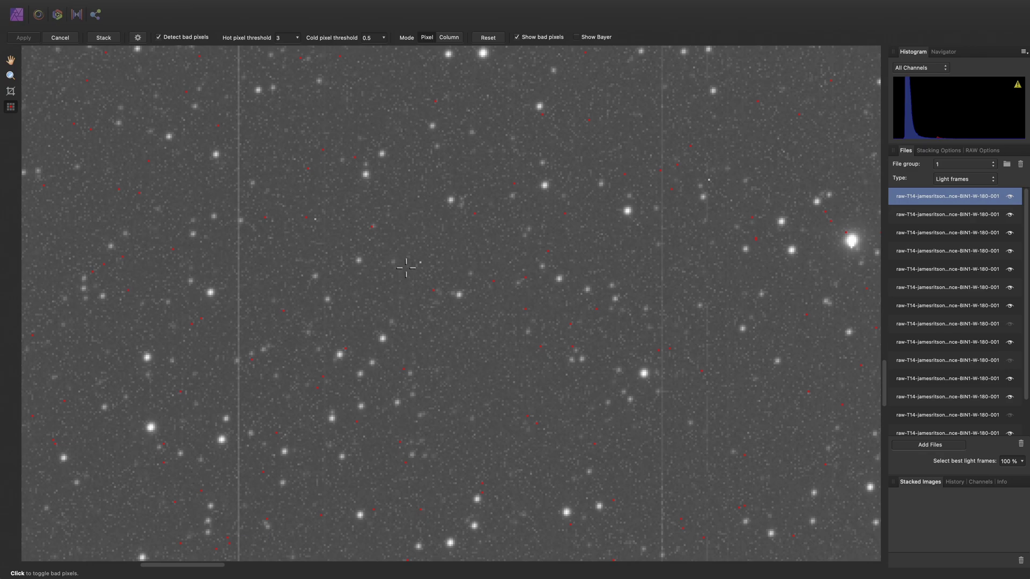
pyautogui.click(297, 37)
pyautogui.moveTo(299, 48); pyautogui.dragTo(268, 50)
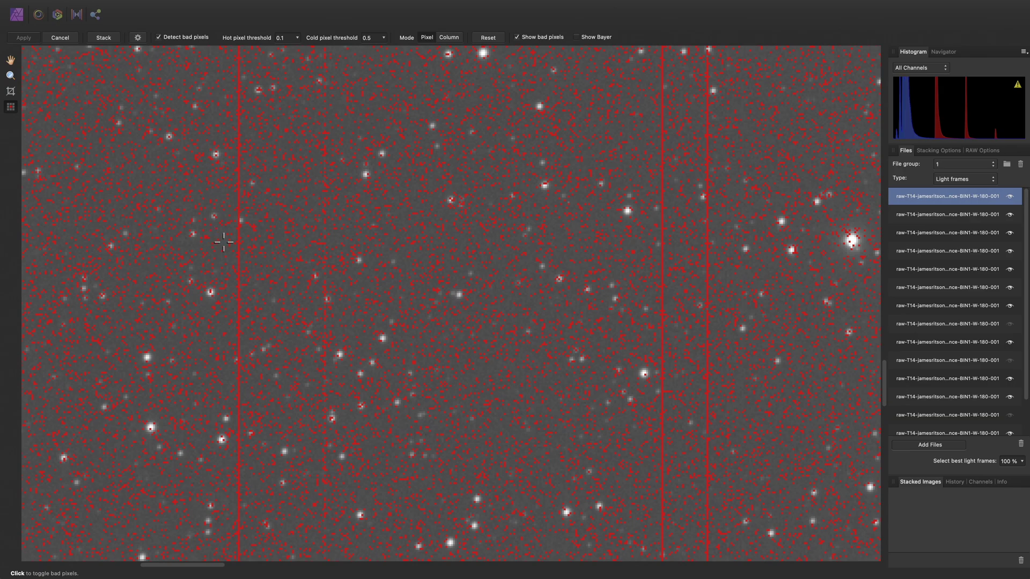
# Examine the first dark frame with the bad pixel overlay hidden and shown, checking which pixels and columns are marked
pyautogui.click(963, 181)
pyautogui.click(965, 201)
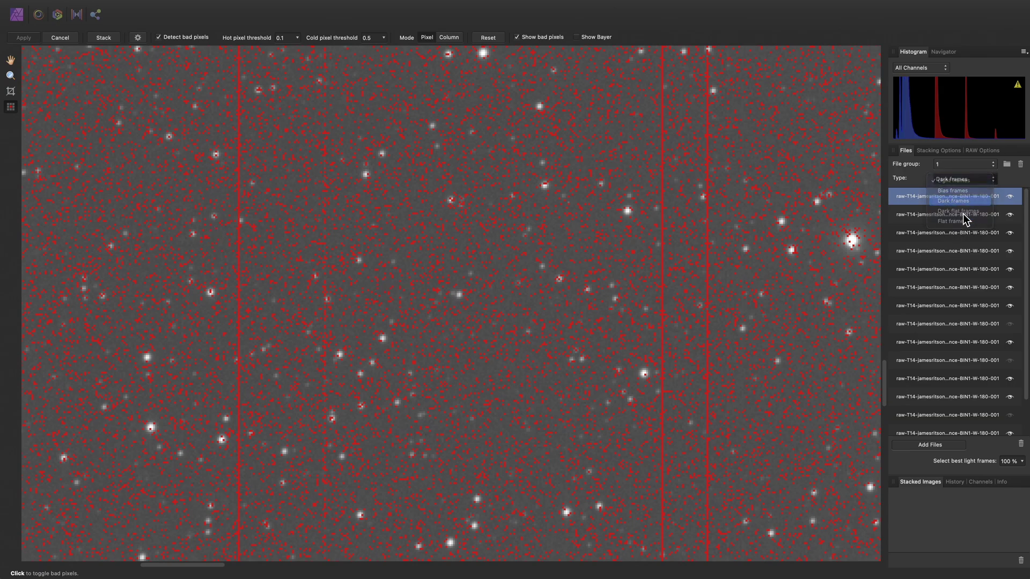
pyautogui.click(554, 39)
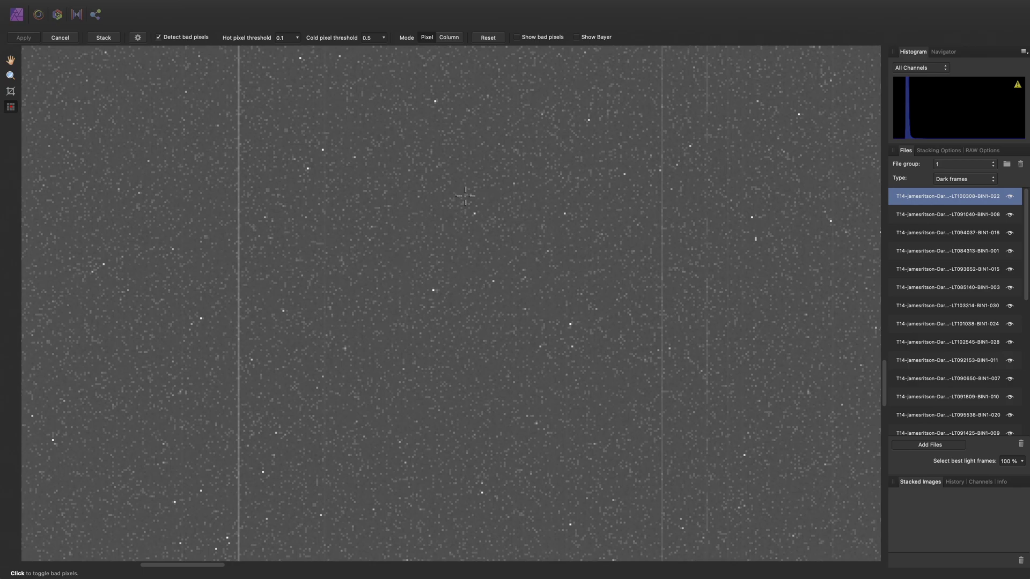
pyautogui.click(519, 37)
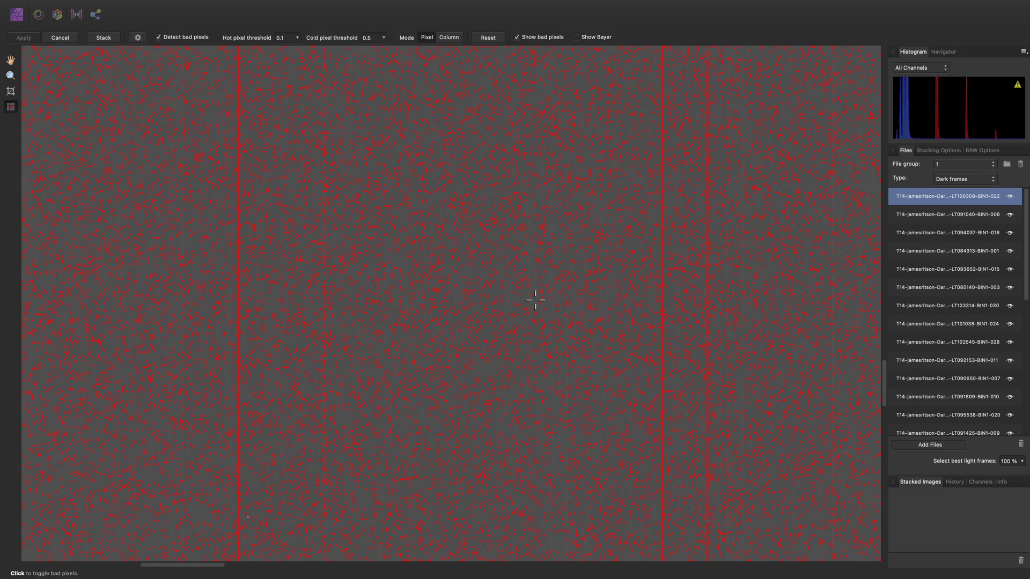
pyautogui.scroll(-3, 579, 345)
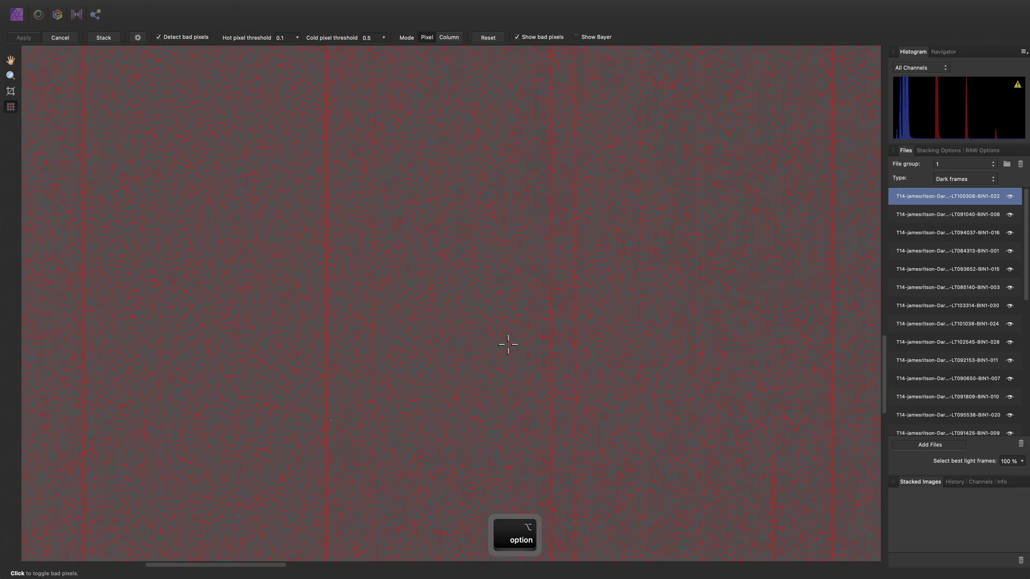
pyautogui.hscroll(3, 536, 343)
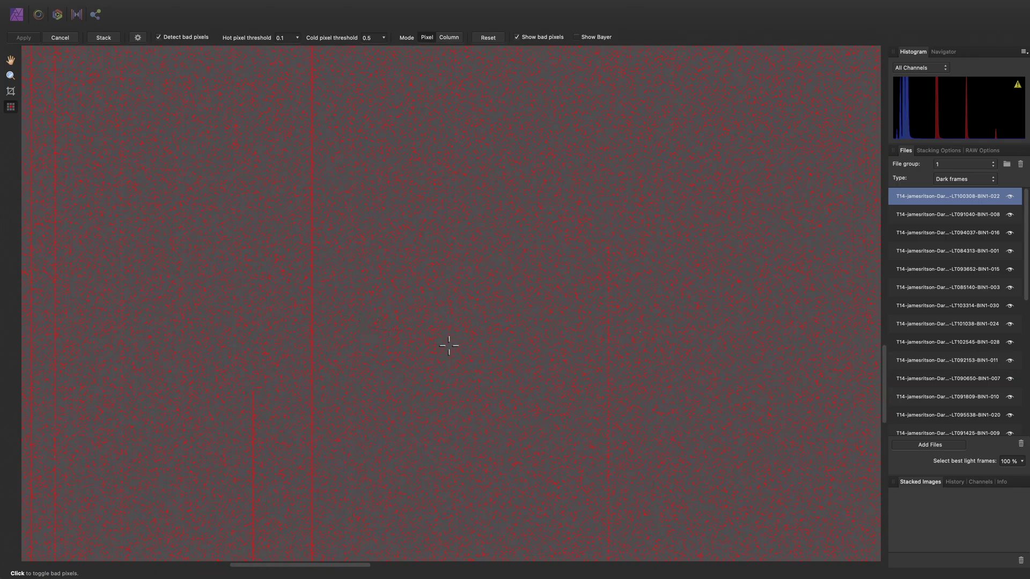
# Stack the luminance frames with their calibration frames and apply the stacked image as a new document
pyautogui.click(113, 41)
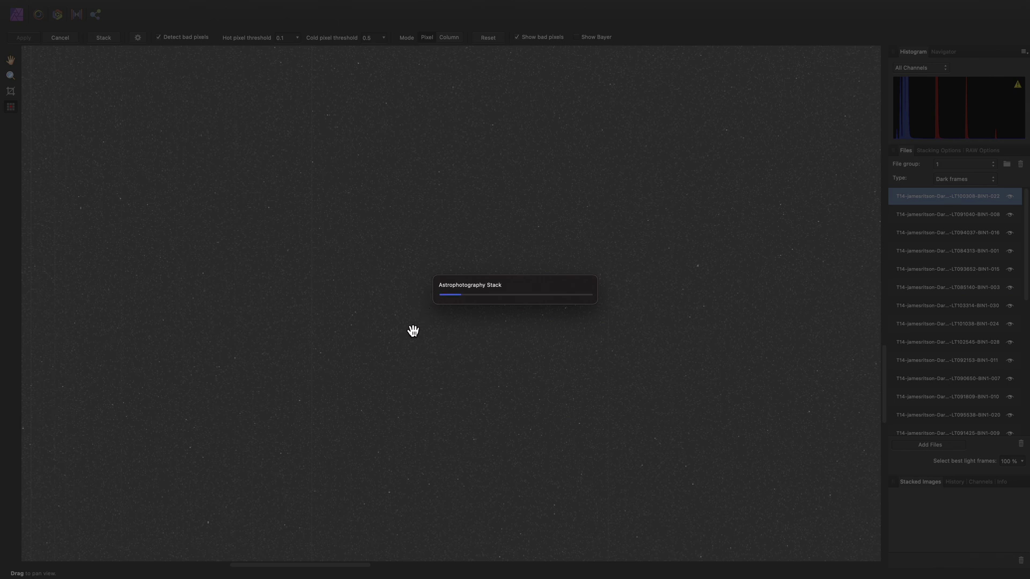
pyautogui.press('super+0')
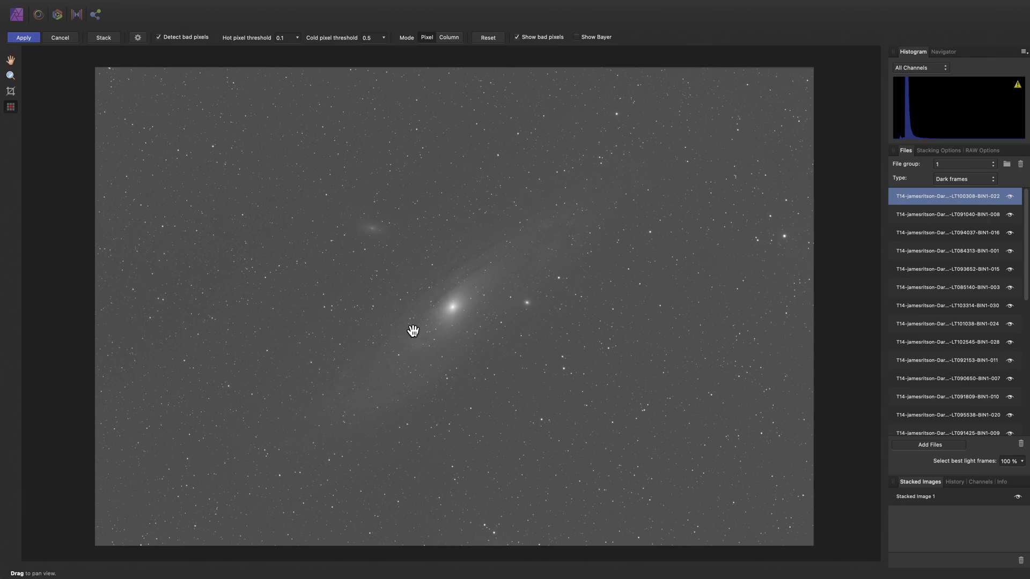
pyautogui.click(36, 39)
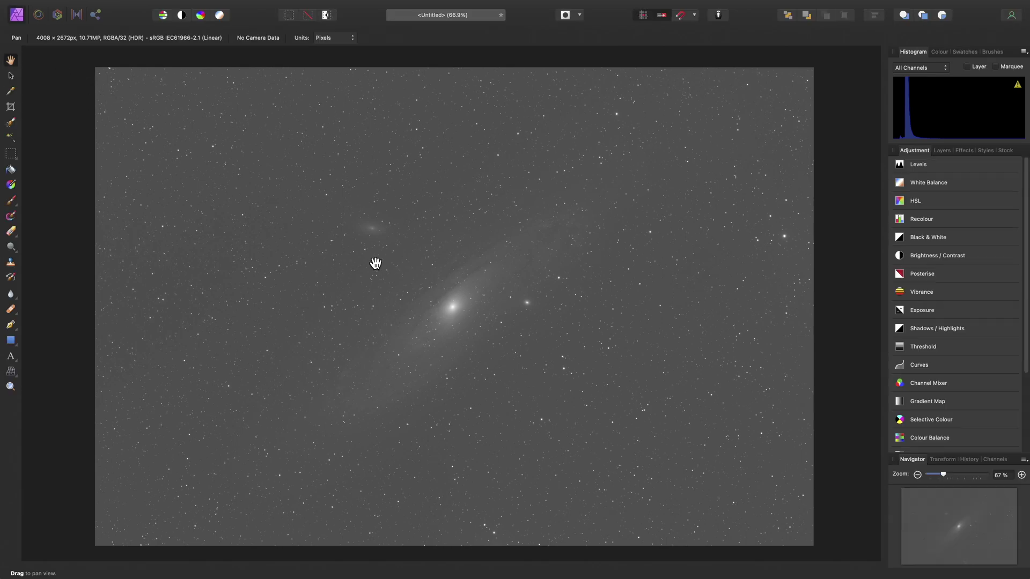
# Compare the stacked image with the Curves adjustment layer hidden and shown
pyautogui.click(942, 149)
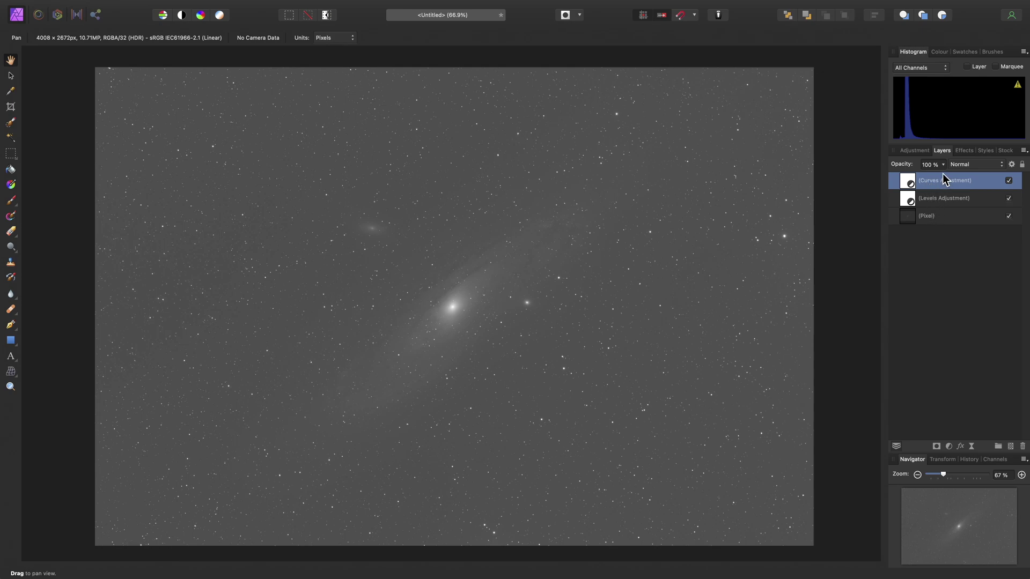
pyautogui.click(1008, 180)
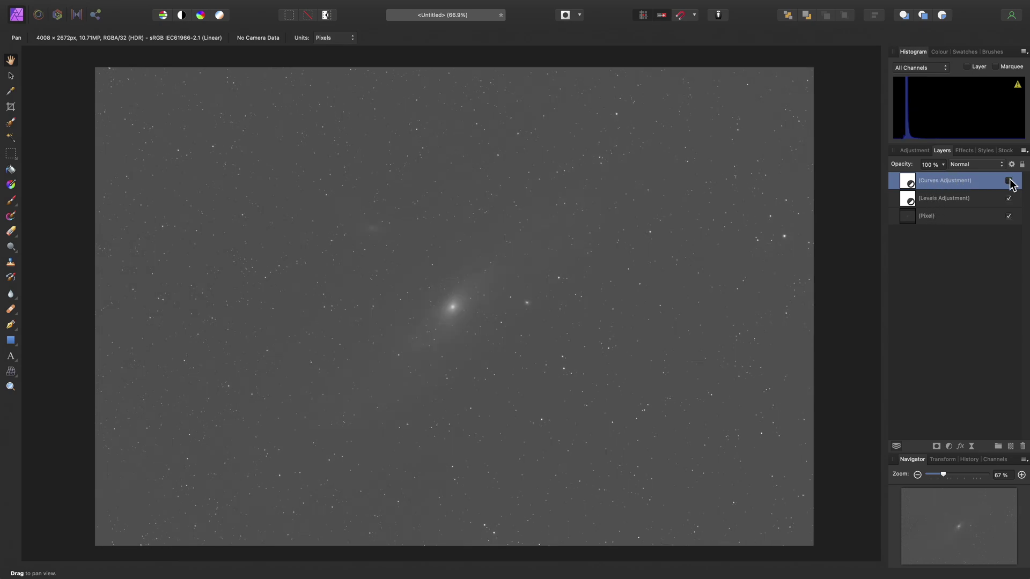
pyautogui.click(1008, 181)
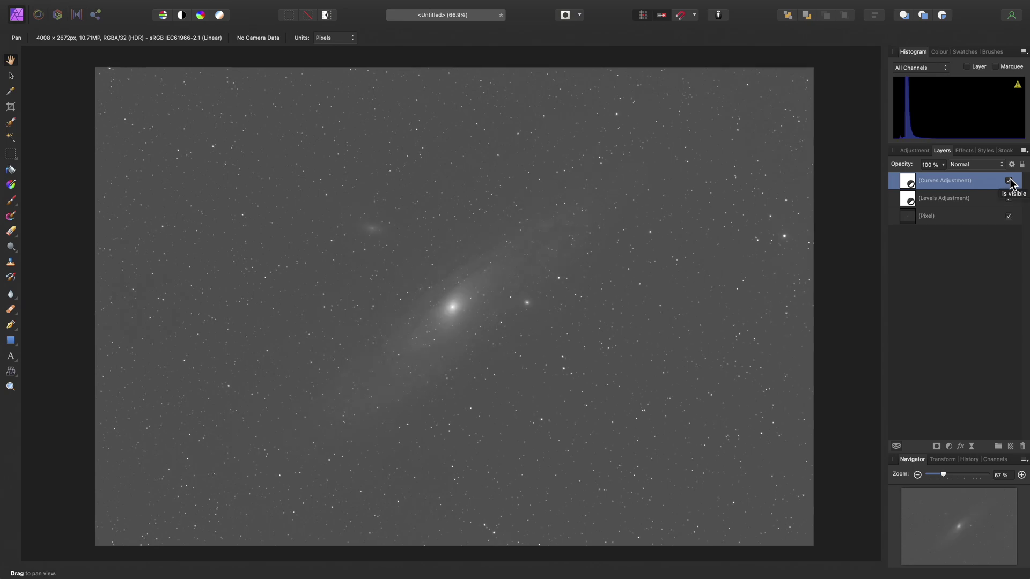
# Rename the stacked image's pixel layer as Luminance
pyautogui.doubleClick(935, 217)
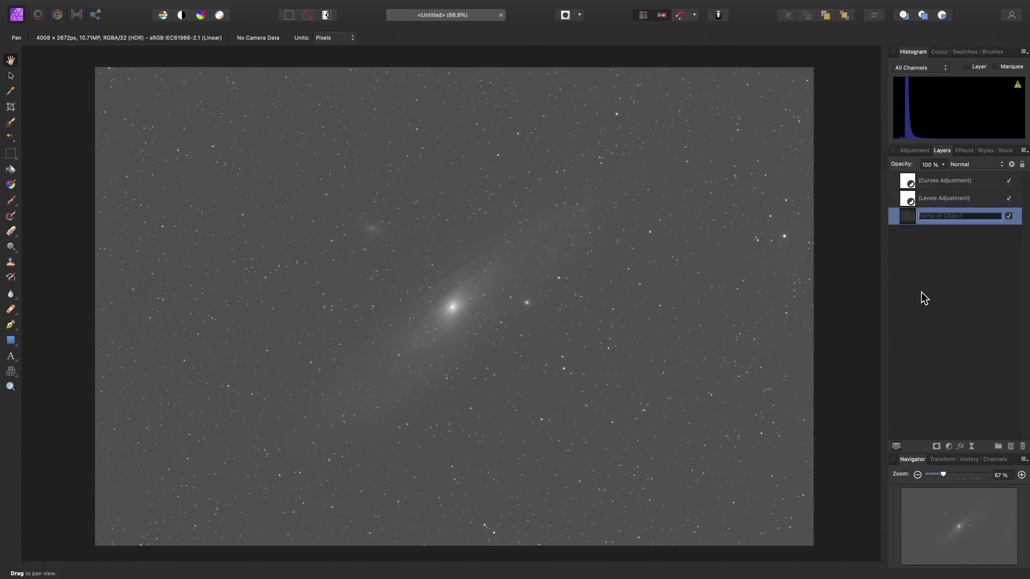
pyautogui.write('Luminance')
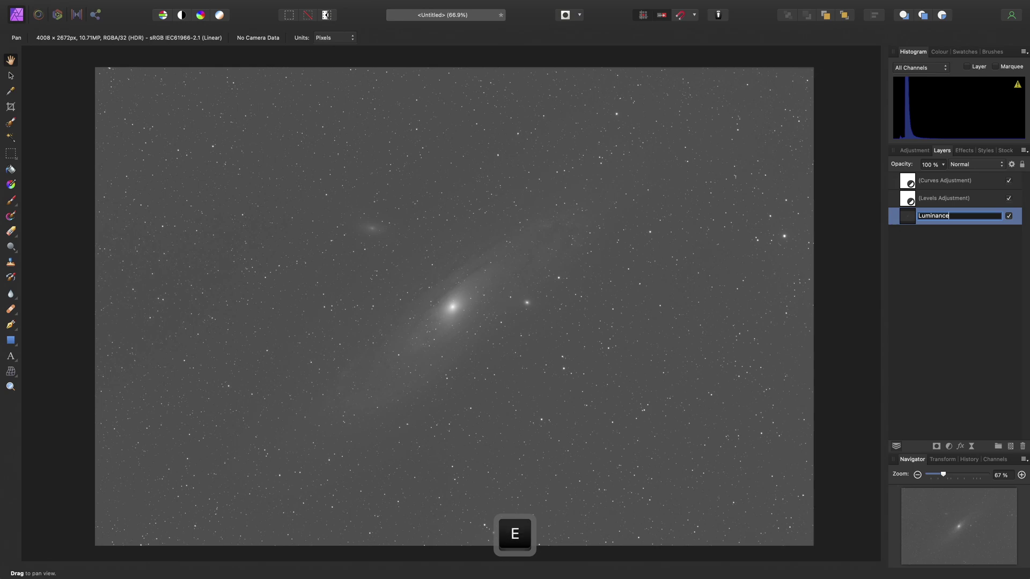
pyautogui.press('Return')
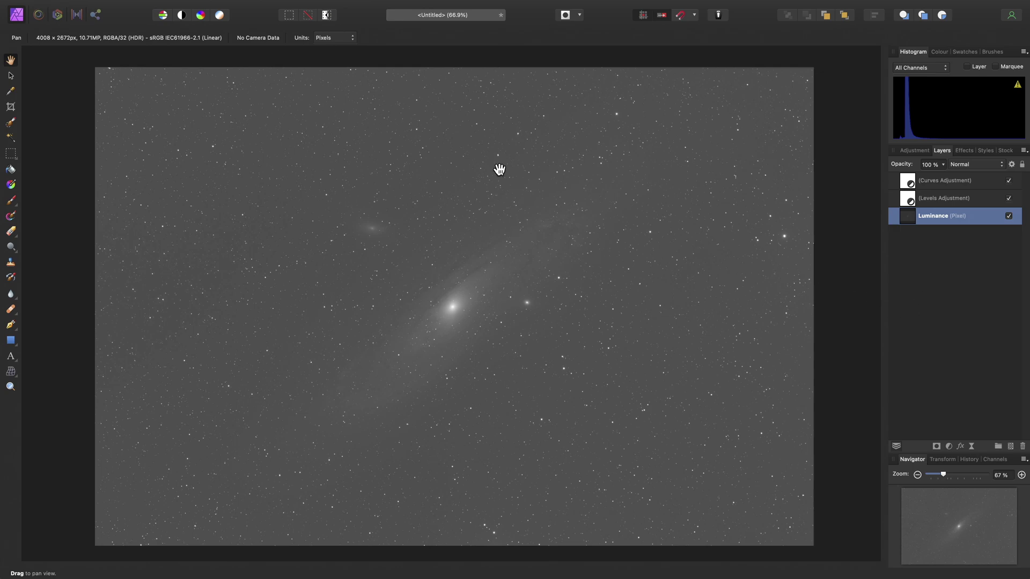
# Start a new astrophotography stack and set the file type of group 1 to light frames
pyautogui.moveTo(159, 5)
pyautogui.click(113, 7)
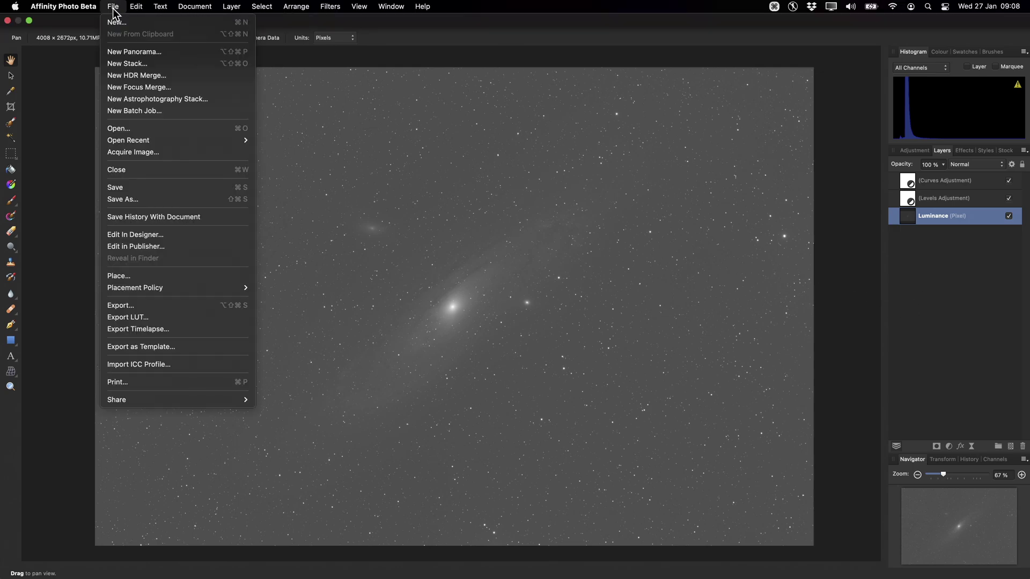
pyautogui.click(214, 98)
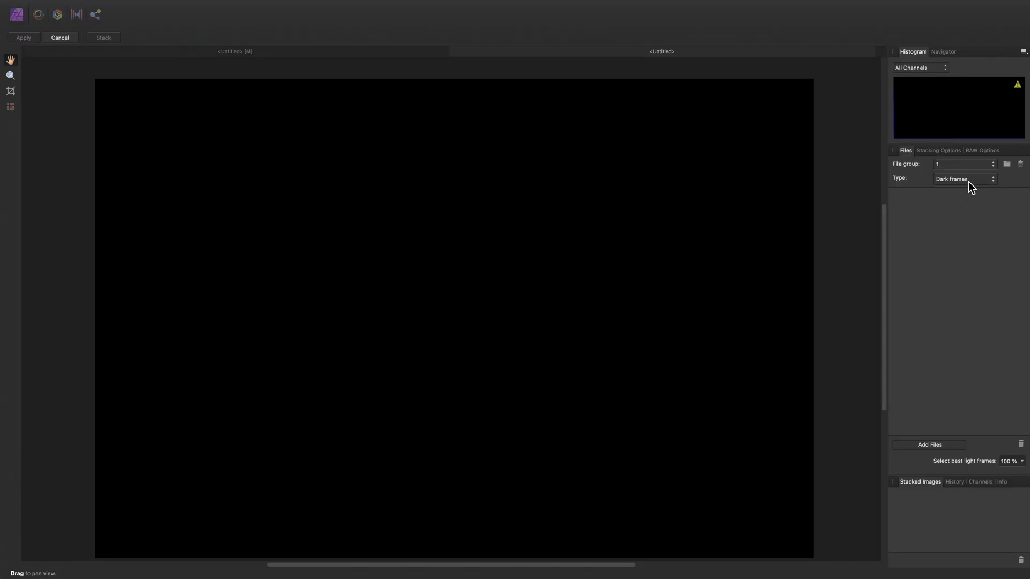
pyautogui.click(968, 182)
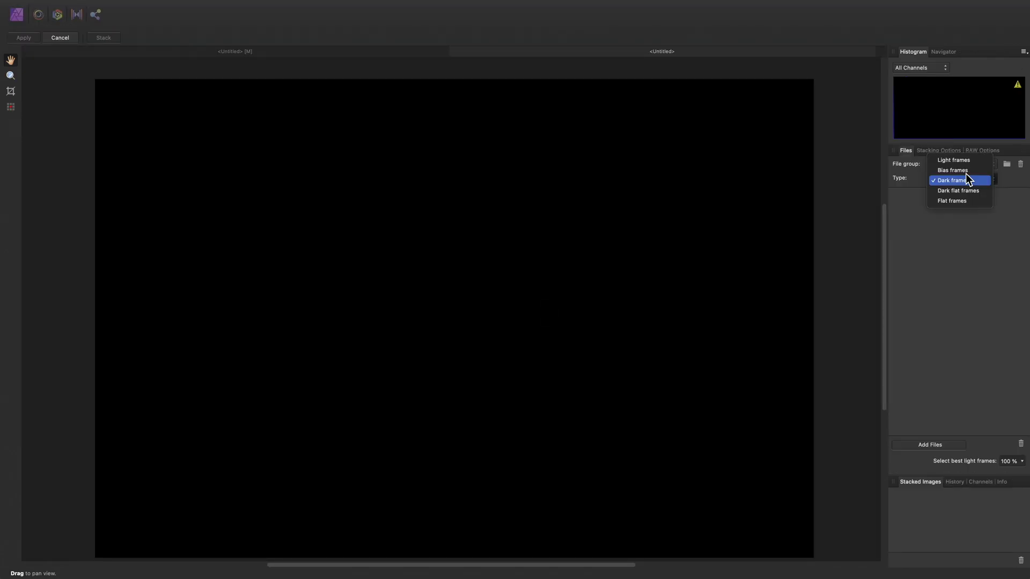
pyautogui.click(960, 160)
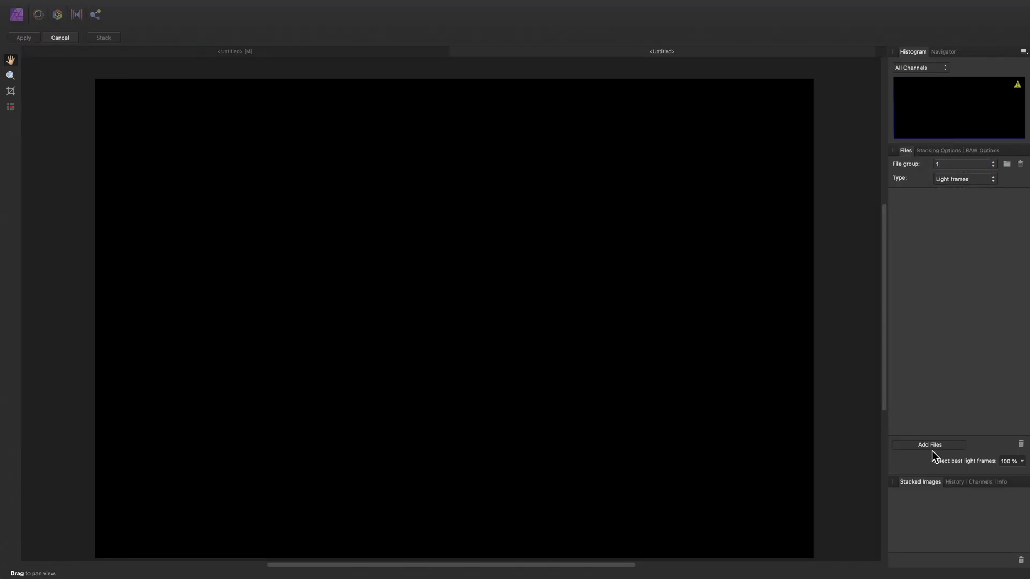
# Add the Red light frames from the Andromeda Galaxy Lights folder to file group 1
pyautogui.click(945, 445)
pyautogui.click(533, 200)
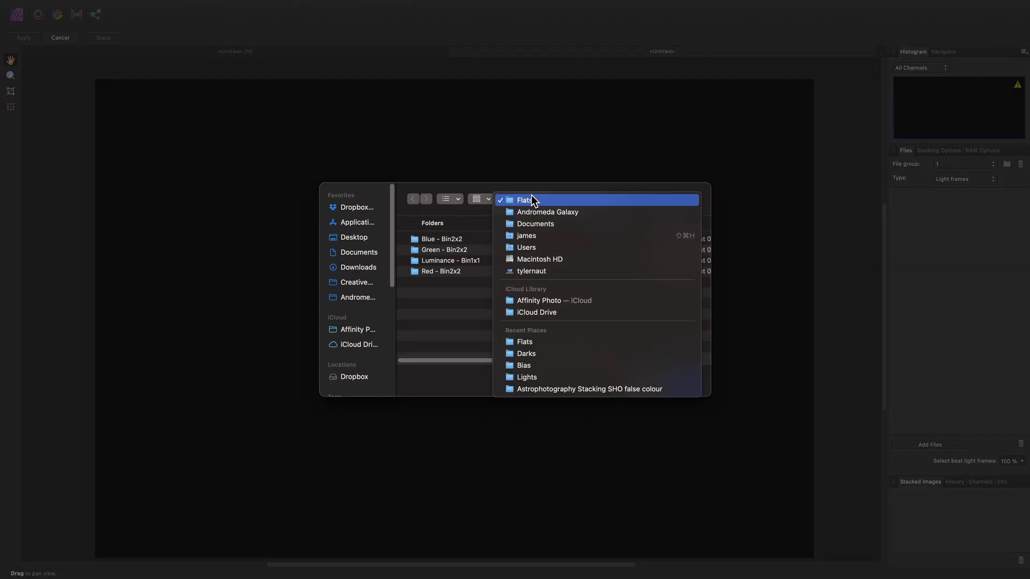
pyautogui.click(539, 211)
pyautogui.doubleClick(439, 270)
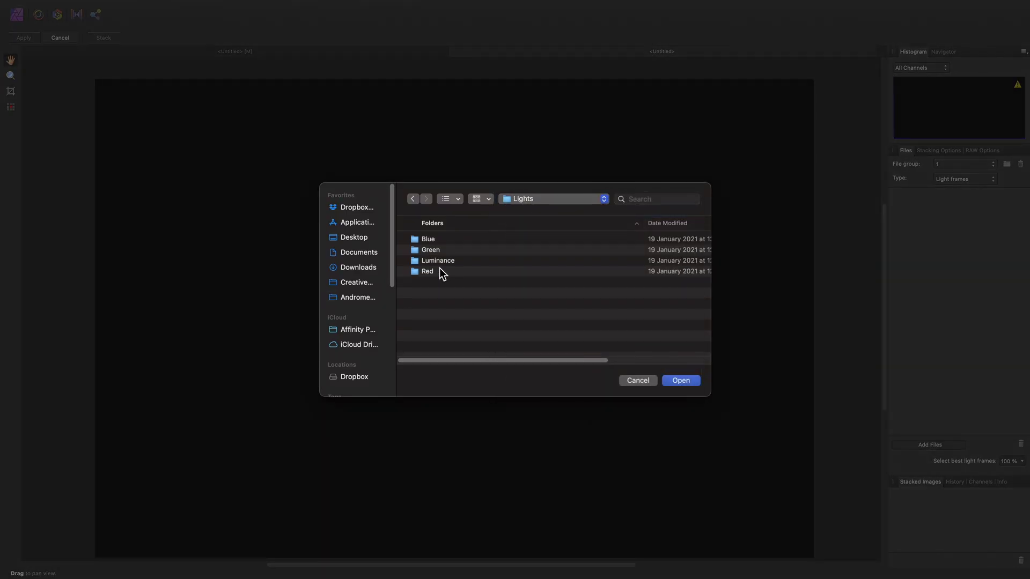
pyautogui.click(456, 273)
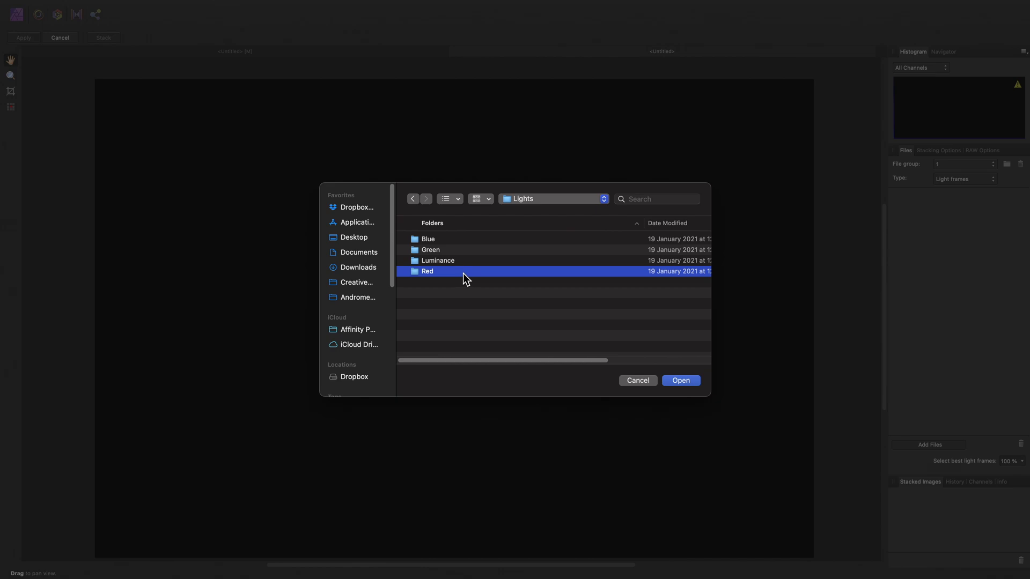
pyautogui.click(690, 381)
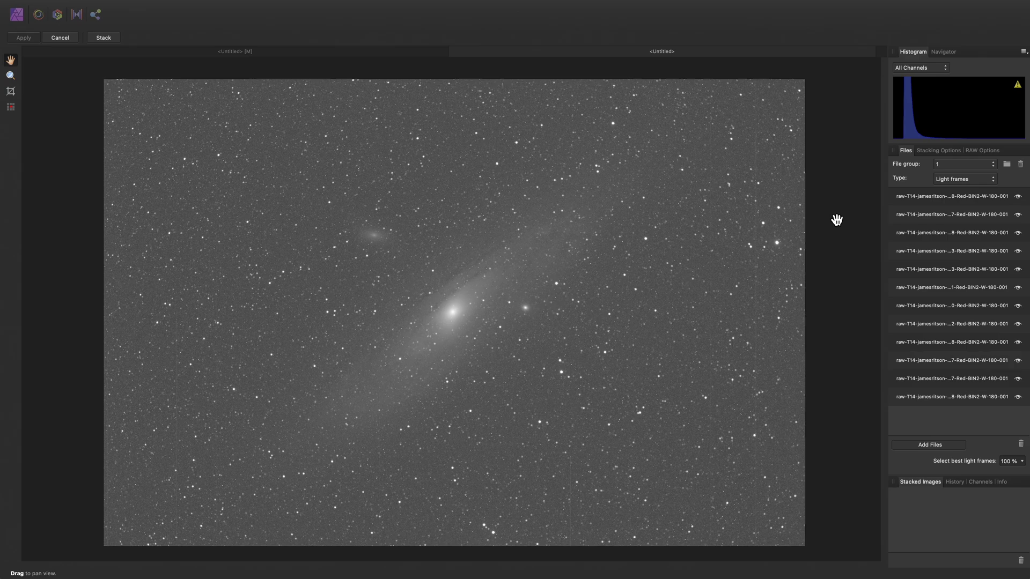
# Set the file type to bias frames and add the Bin2x2 folder from the Bias folder
pyautogui.click(952, 180)
pyautogui.click(957, 193)
pyautogui.click(934, 445)
pyautogui.click(532, 202)
pyautogui.click(532, 211)
pyautogui.click(436, 240)
pyautogui.doubleClick(436, 239)
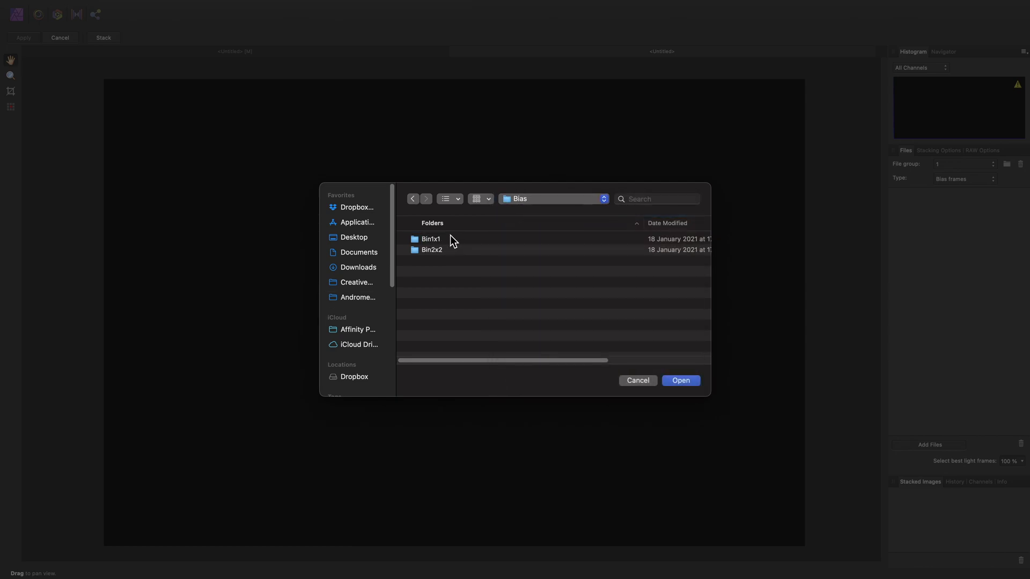
pyautogui.click(447, 251)
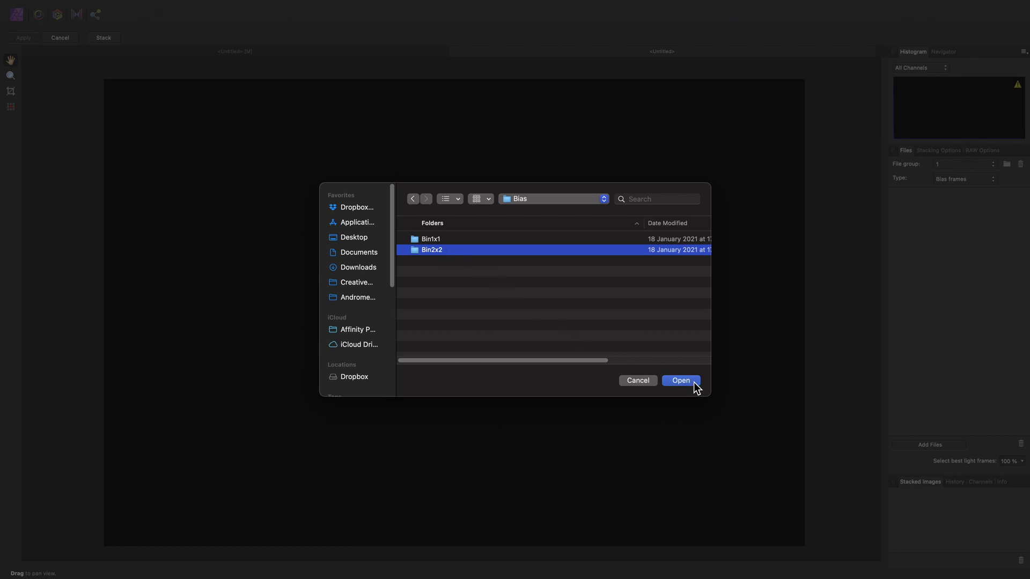
pyautogui.click(694, 381)
# Set the file type to dark frames and add the Bin2x2 folder from the Darks folder
pyautogui.click(957, 179)
pyautogui.click(958, 191)
pyautogui.click(940, 445)
pyautogui.click(536, 203)
pyautogui.click(536, 212)
pyautogui.doubleClick(440, 250)
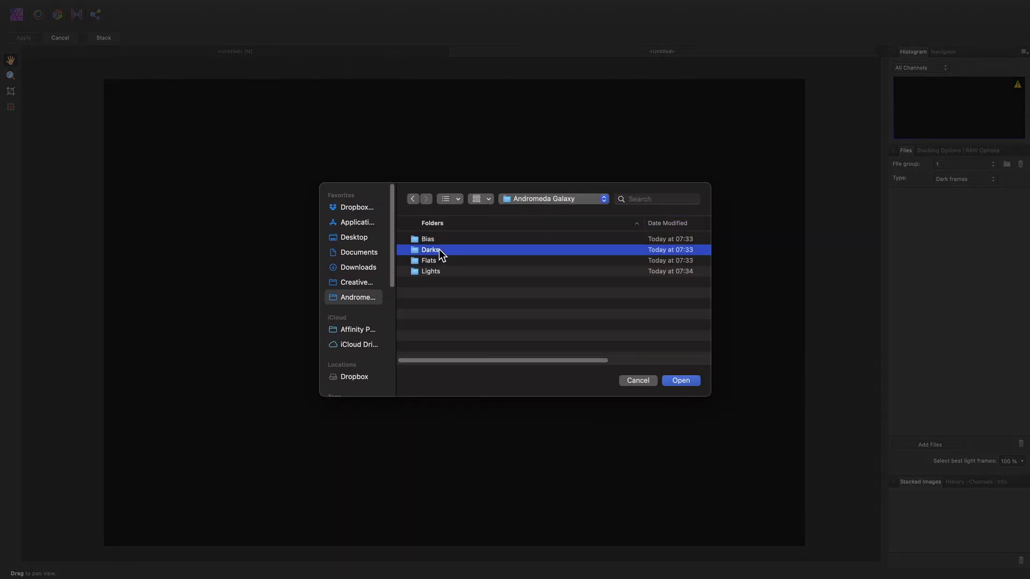
pyautogui.click(448, 251)
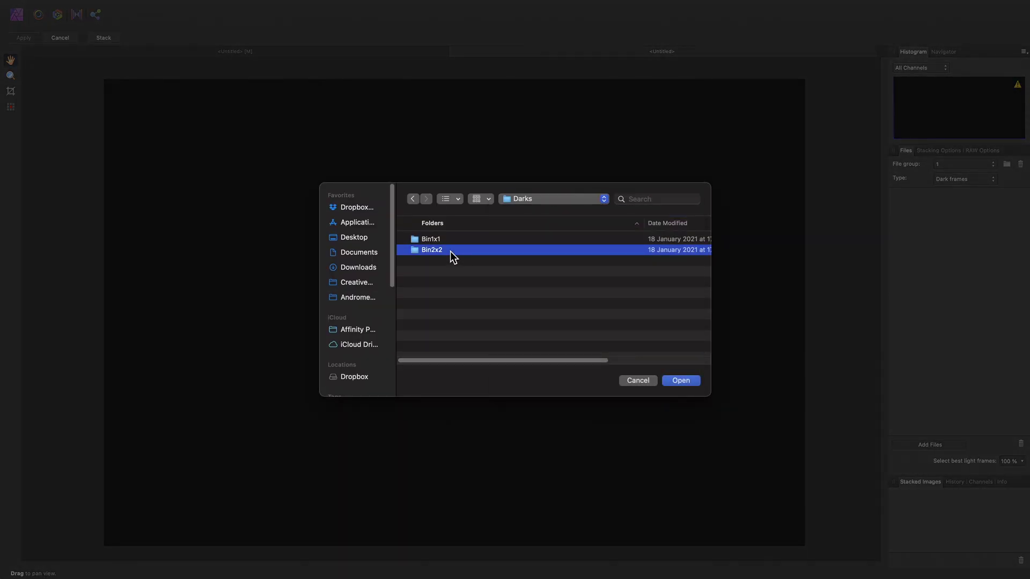
pyautogui.click(692, 382)
# Set the file type to flat frames and add the Red - Bin2x2 folder from the Flats folder
pyautogui.click(971, 180)
pyautogui.click(964, 200)
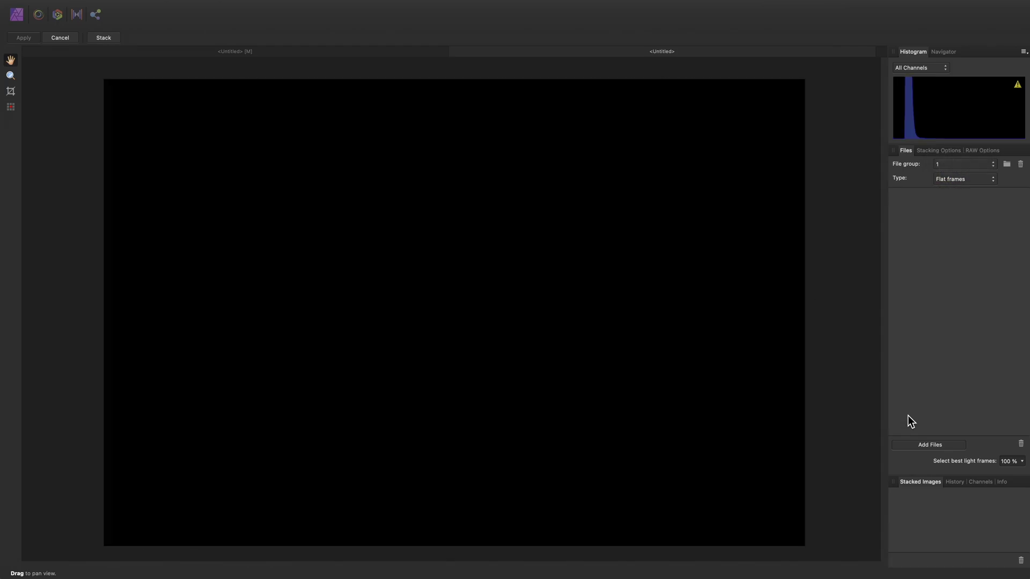
pyautogui.click(912, 445)
pyautogui.click(510, 196)
pyautogui.click(535, 212)
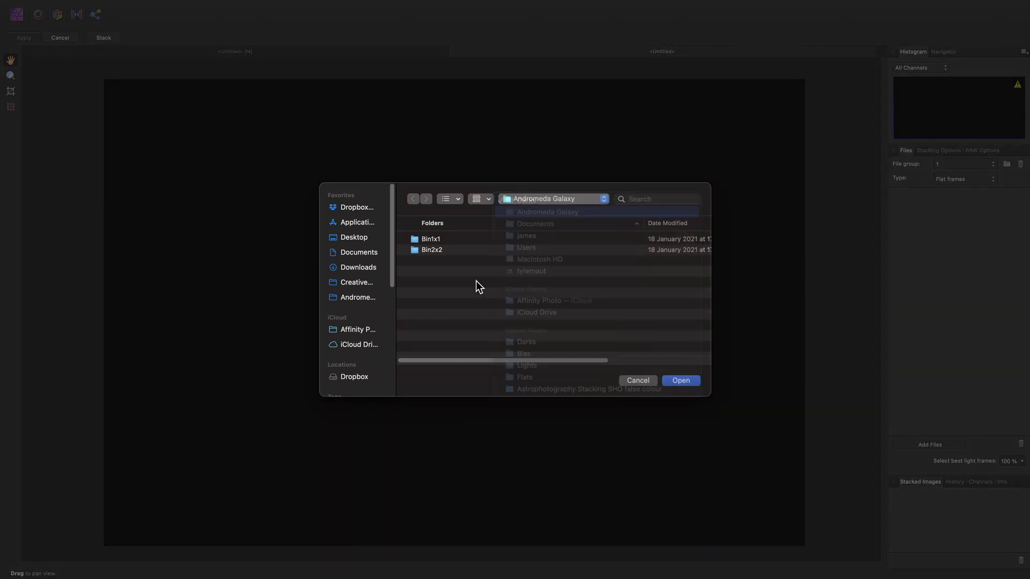
pyautogui.doubleClick(435, 262)
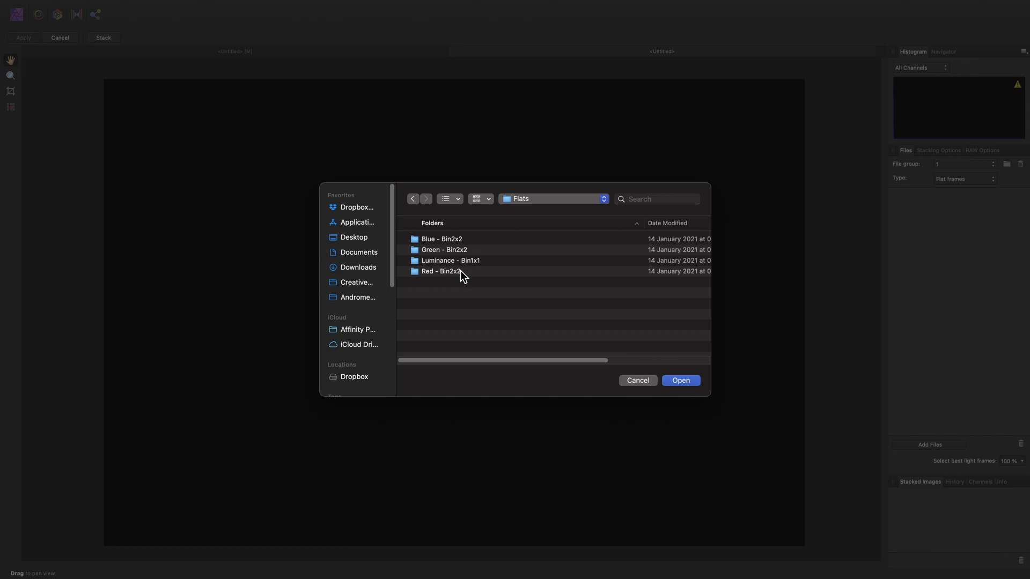
pyautogui.click(461, 270)
pyautogui.click(694, 382)
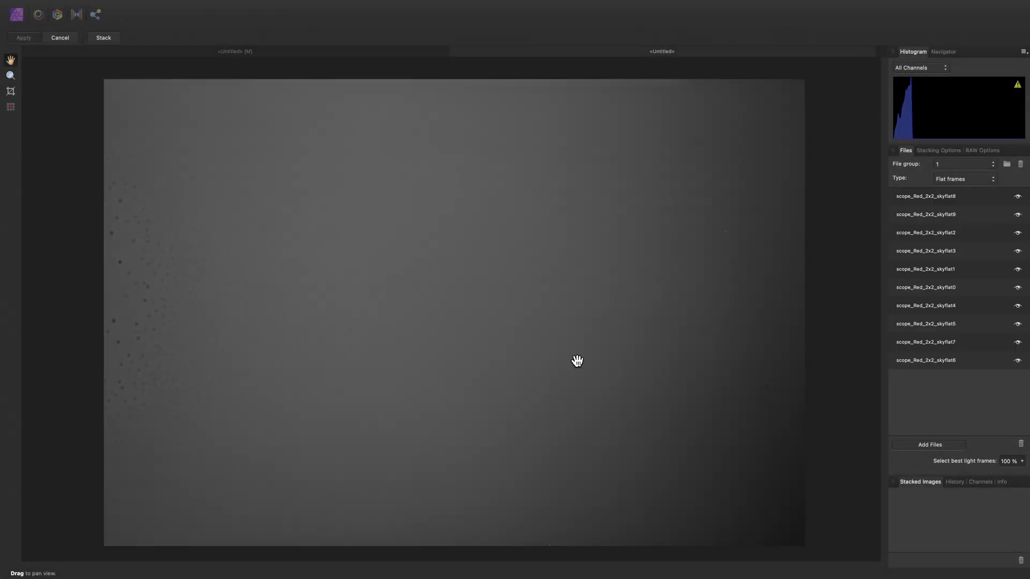
# Stack the red frames with bad pixel detection and apply the stacked image as a new document
pyautogui.click(11, 107)
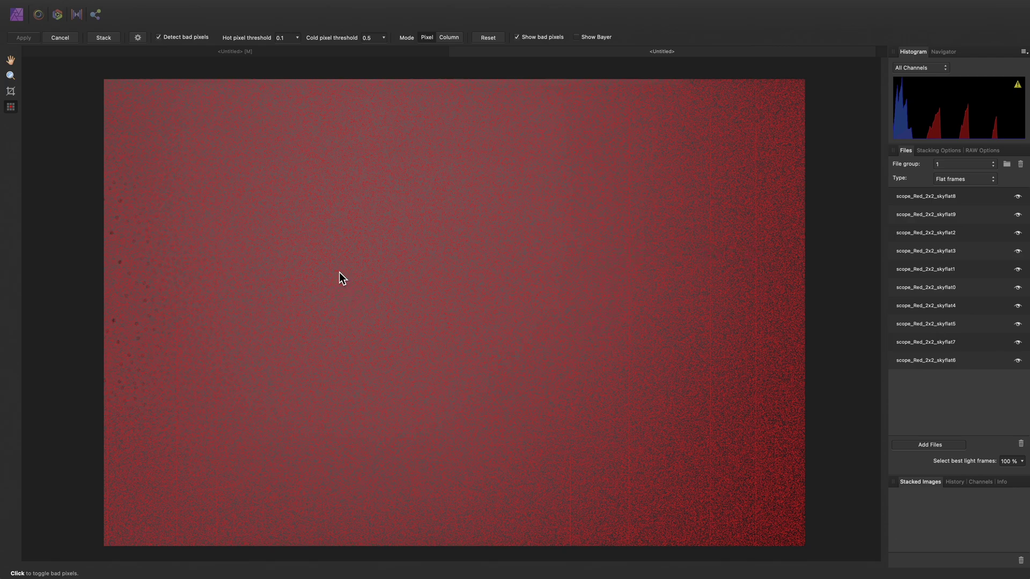
pyautogui.click(102, 38)
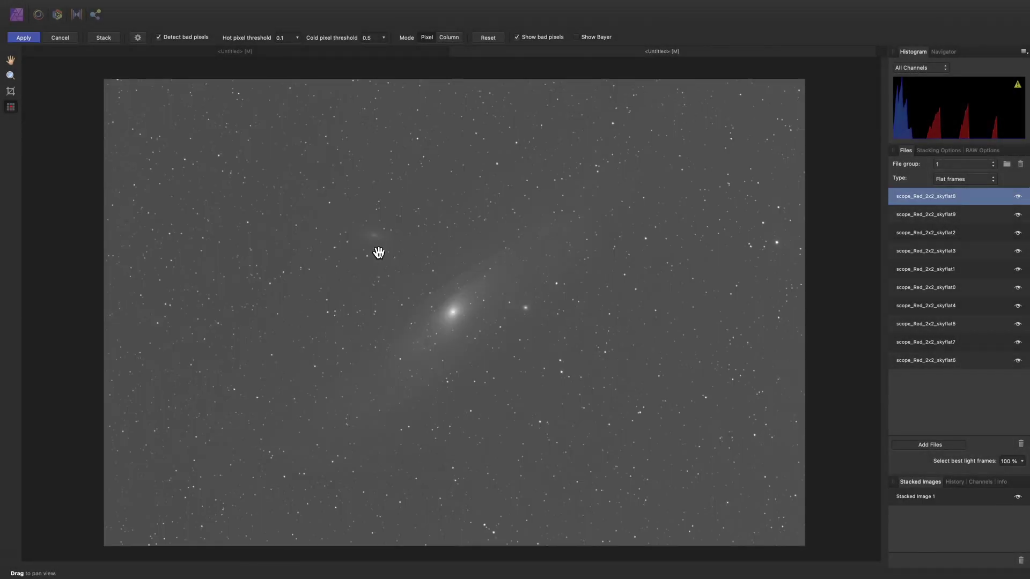
pyautogui.click(36, 40)
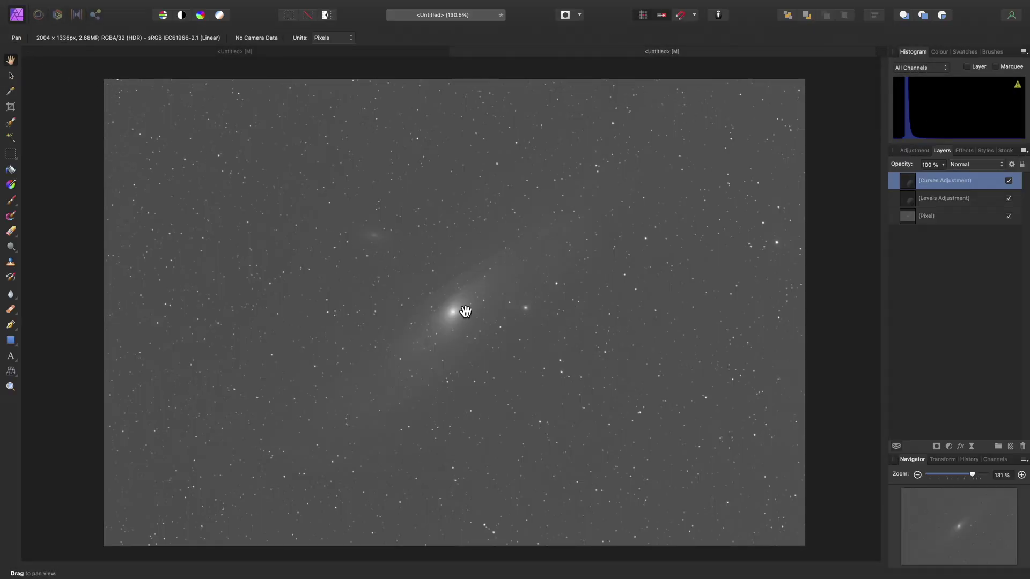
# Rename the stacked image's pixel layer as Red
pyautogui.click(978, 220)
pyautogui.click(923, 215)
pyautogui.write('Red')
pyautogui.press('Return')
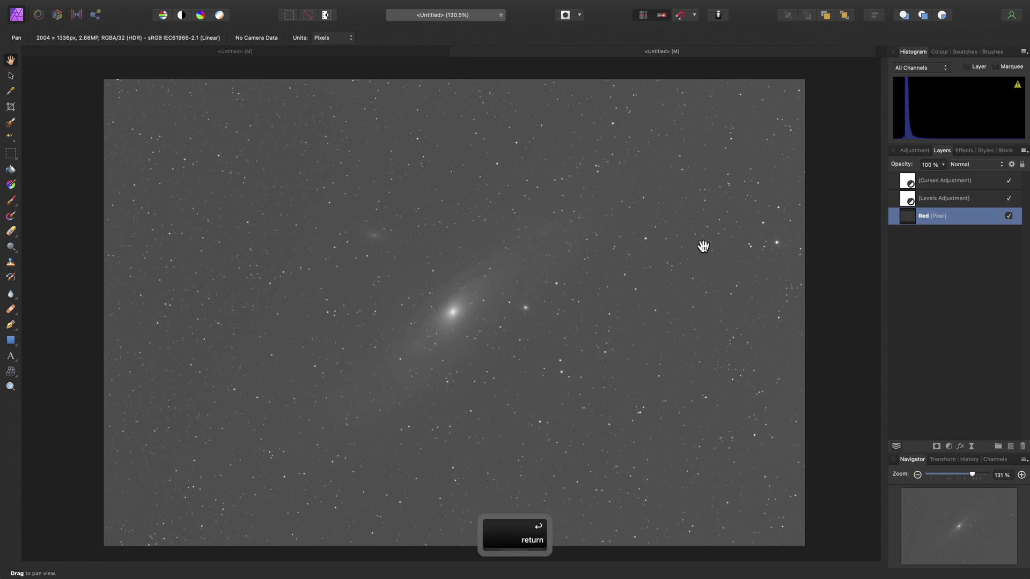
# Start a new astrophotography stack and add the Green folder from Lights as light frames in file group 1
pyautogui.click(113, 6)
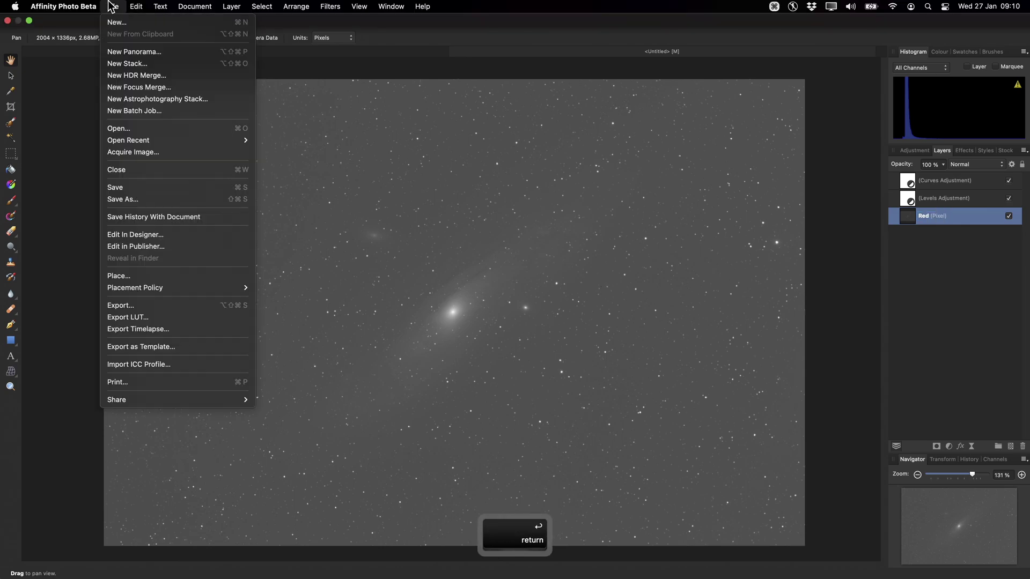
pyautogui.click(187, 101)
pyautogui.click(952, 179)
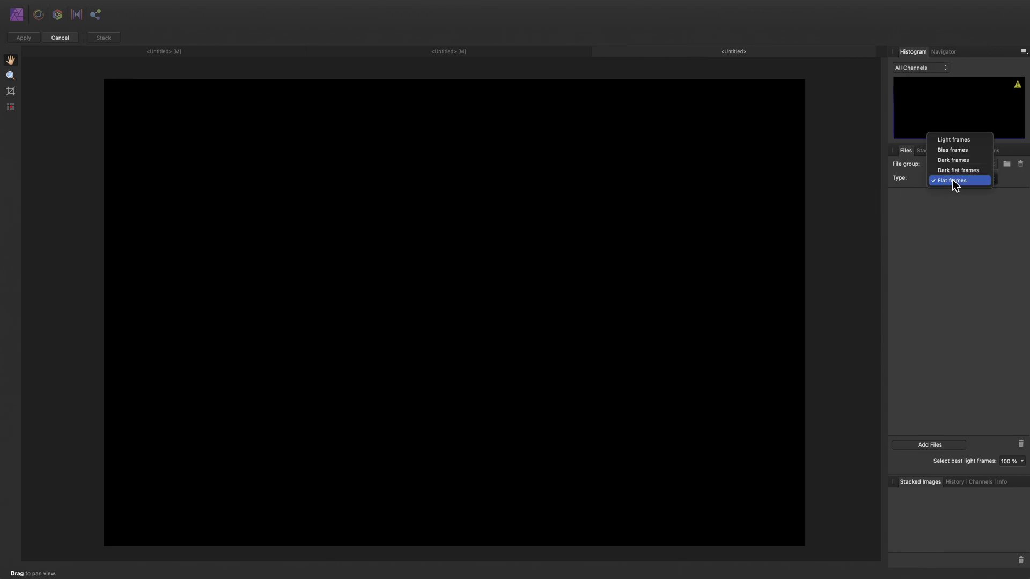
pyautogui.click(952, 140)
pyautogui.click(932, 446)
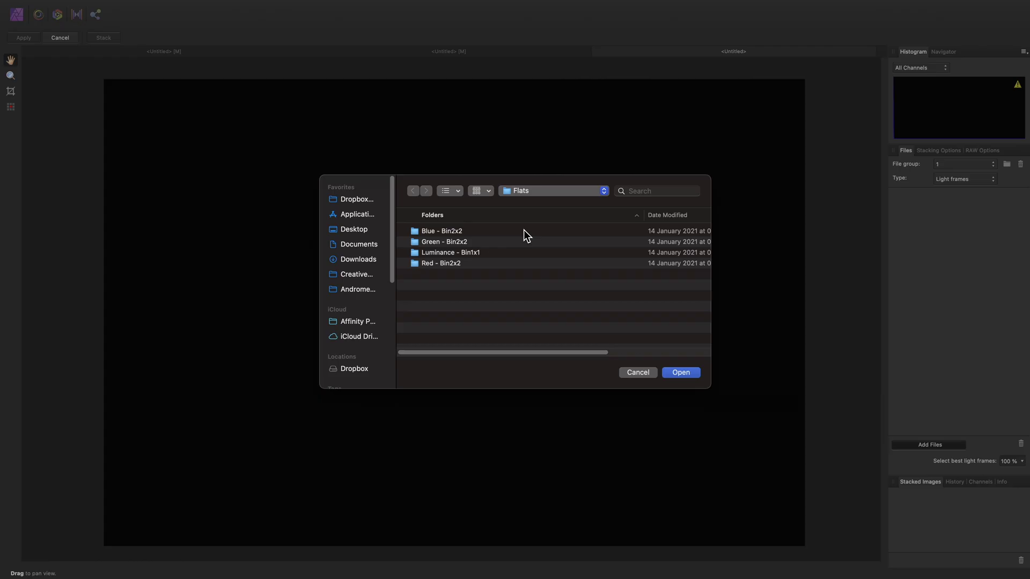
pyautogui.click(522, 199)
pyautogui.click(524, 210)
pyautogui.doubleClick(436, 271)
pyautogui.click(456, 250)
pyautogui.click(681, 380)
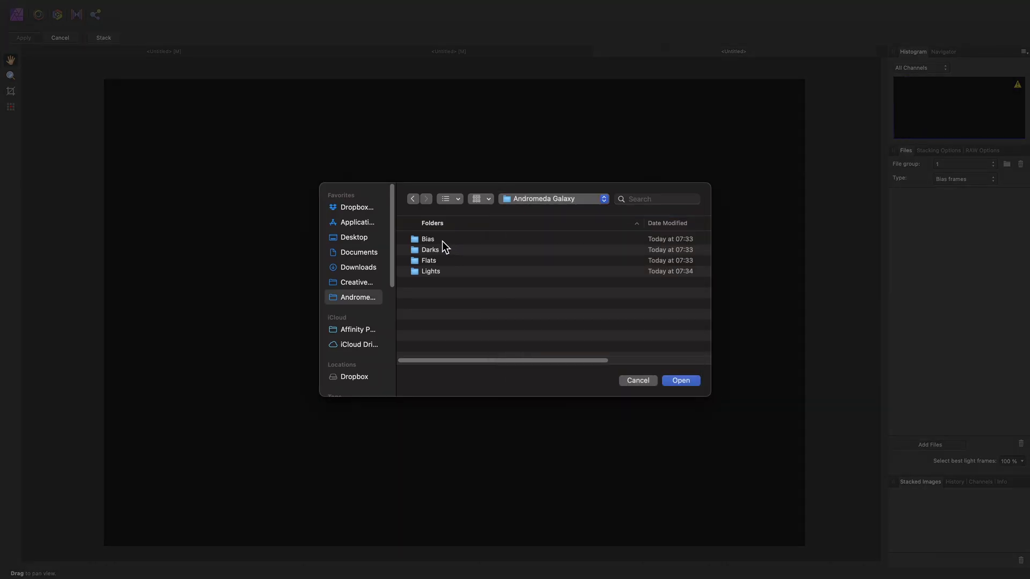
# Add the Bin2x2 bias frames and the Bin2x2 dark frames to the green stack's file group
pyautogui.doubleClick(442, 240)
pyautogui.click(452, 250)
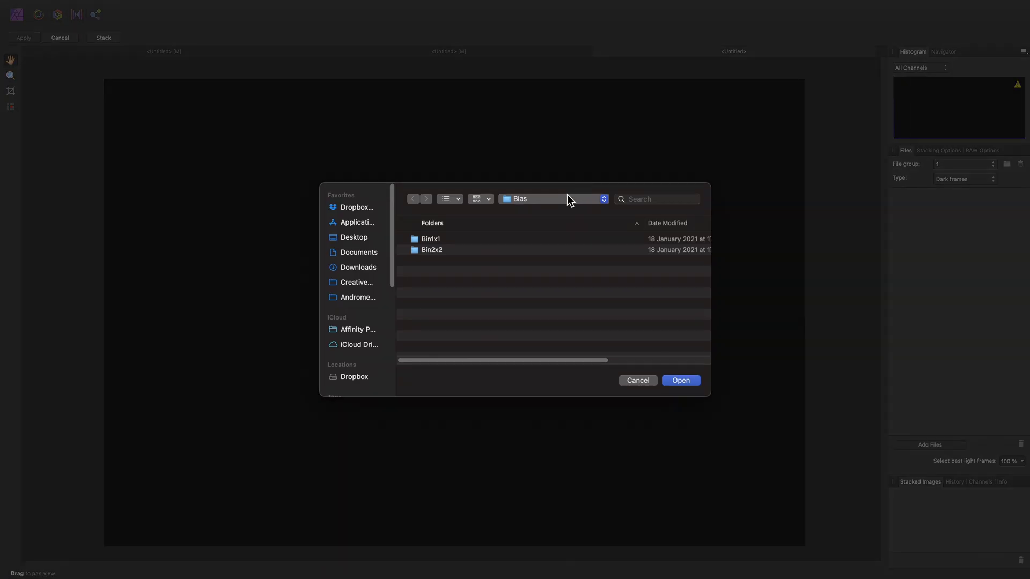
pyautogui.click(568, 200)
pyautogui.click(537, 210)
pyautogui.click(424, 250)
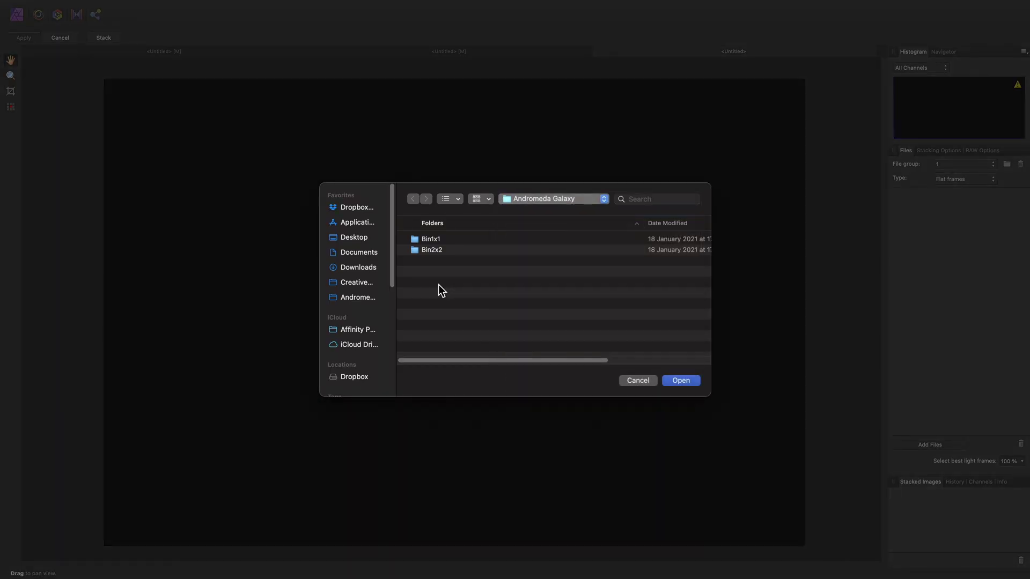
# Add the Green - Bin2x2 flat frames, and stack the green data with bad pixel detection into a new document
pyautogui.click(448, 246)
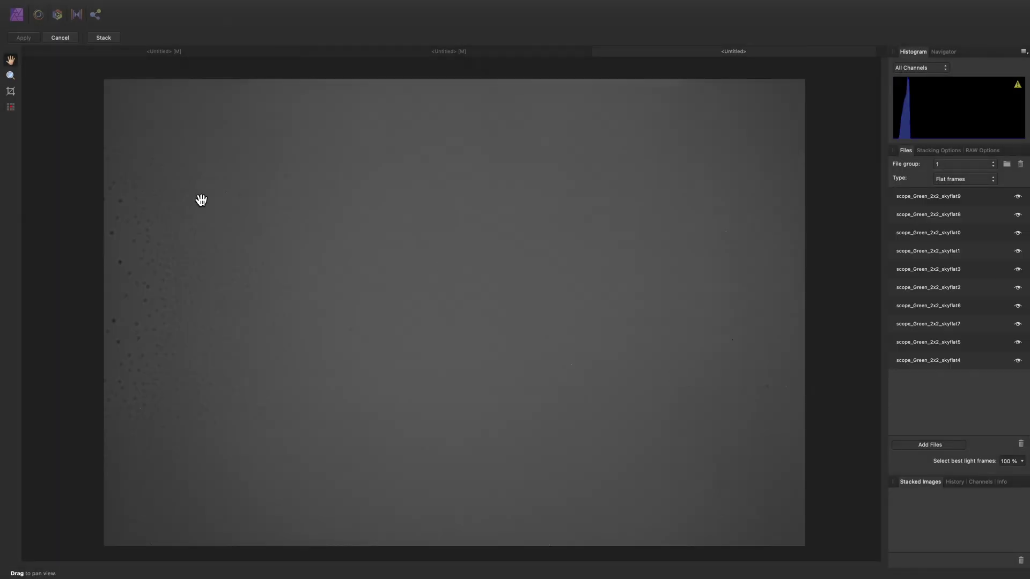
pyautogui.press('b')
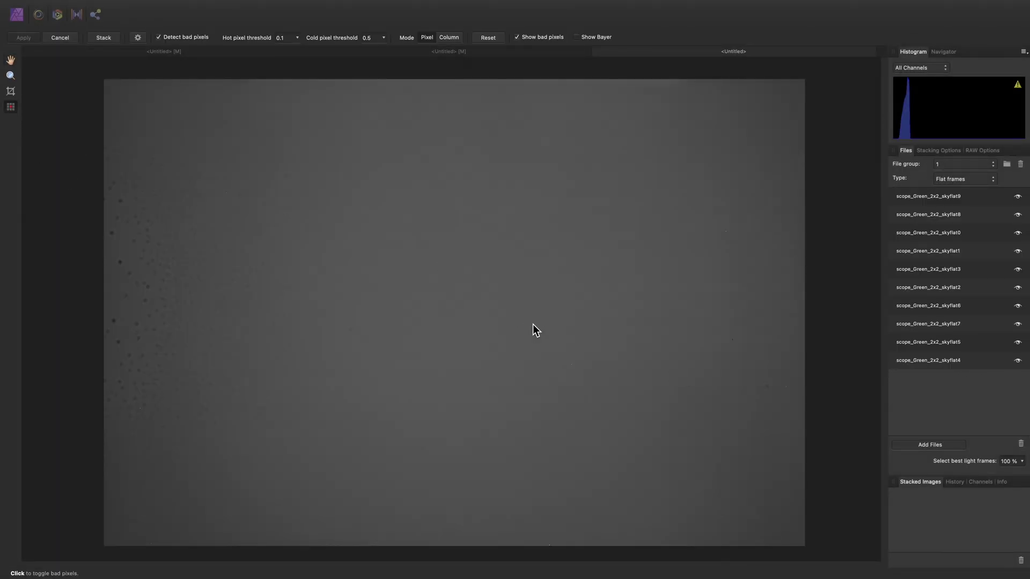
pyautogui.press('h')
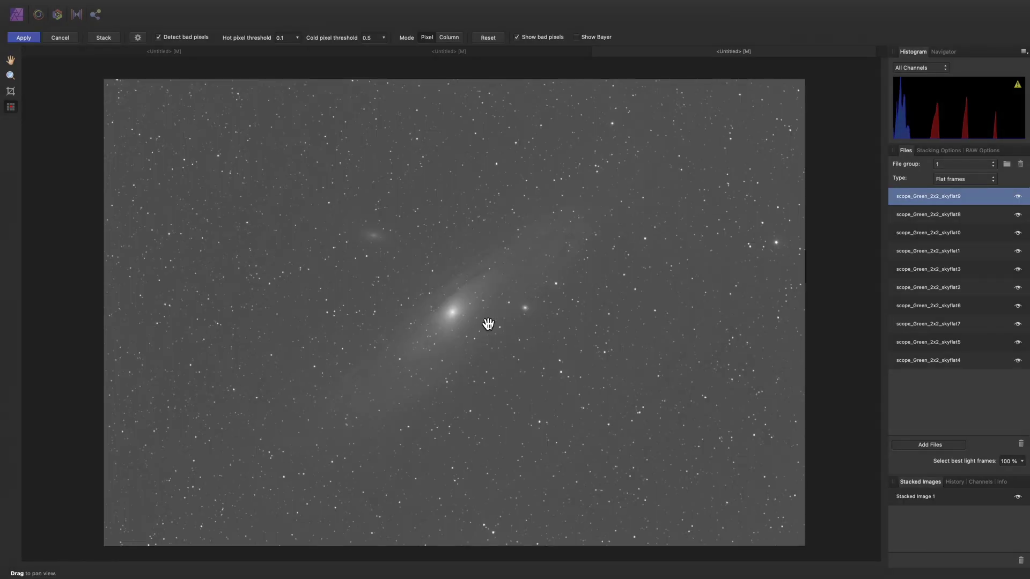
pyautogui.click(24, 38)
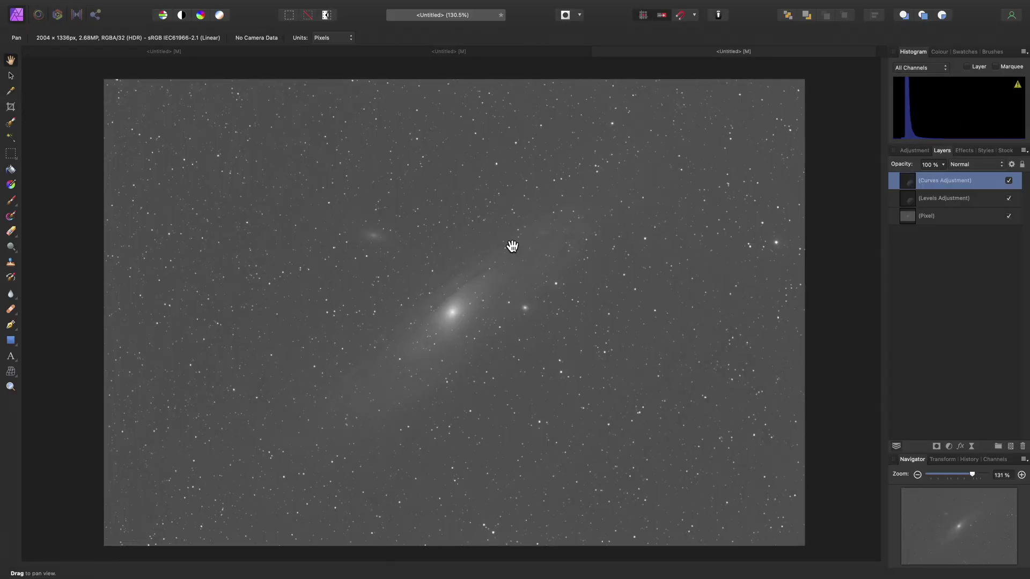
# Rename the newly stacked pixel layer as Green
pyautogui.doubleClick(923, 220)
pyautogui.write('Gr')
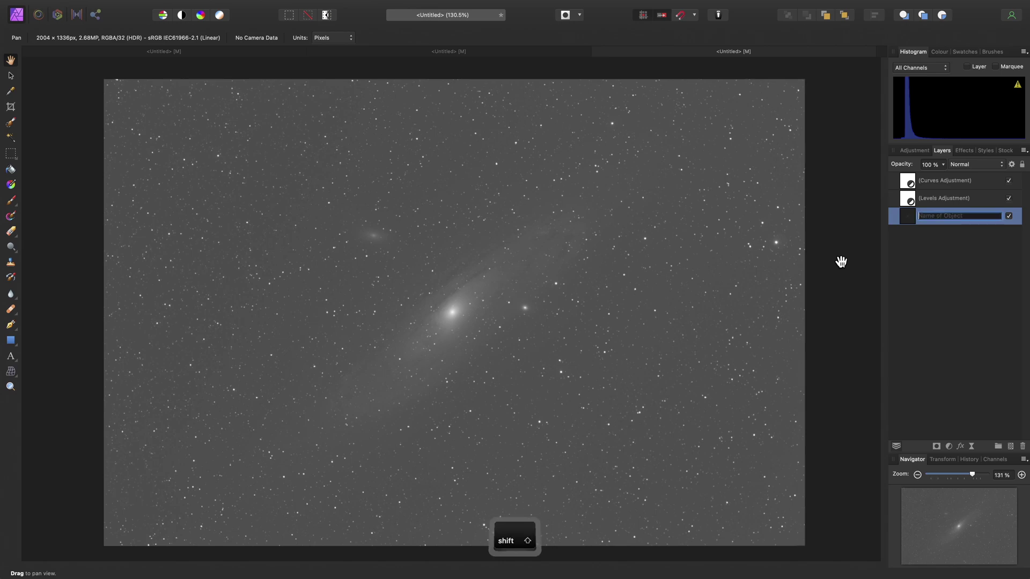
pyautogui.write('een')
pyautogui.press('Return')
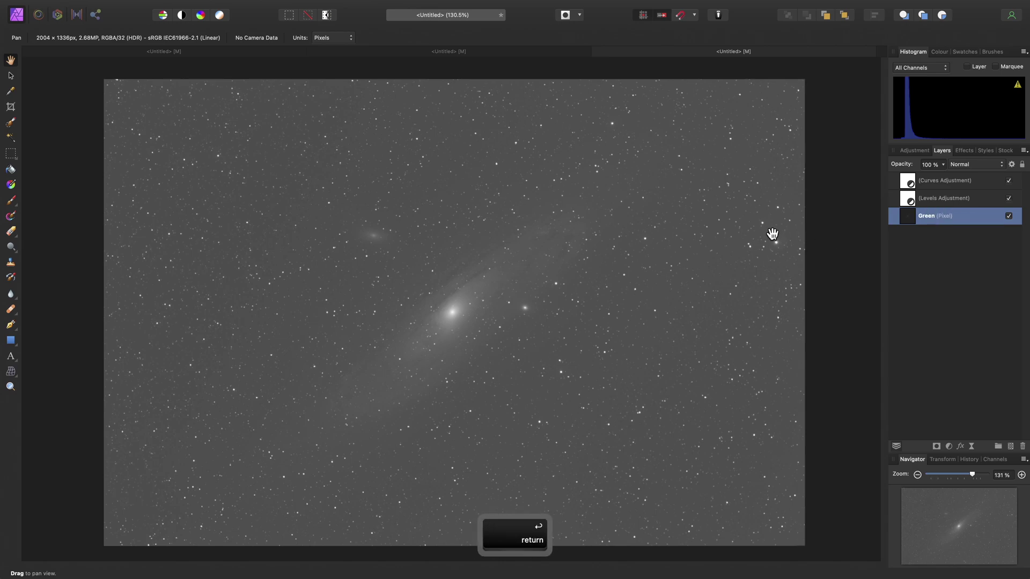
# Start another astrophotography stack and add the blue light frames to file group 1
pyautogui.moveTo(124, 7)
pyautogui.click(191, 99)
pyautogui.click(974, 181)
pyautogui.click(958, 141)
pyautogui.click(939, 445)
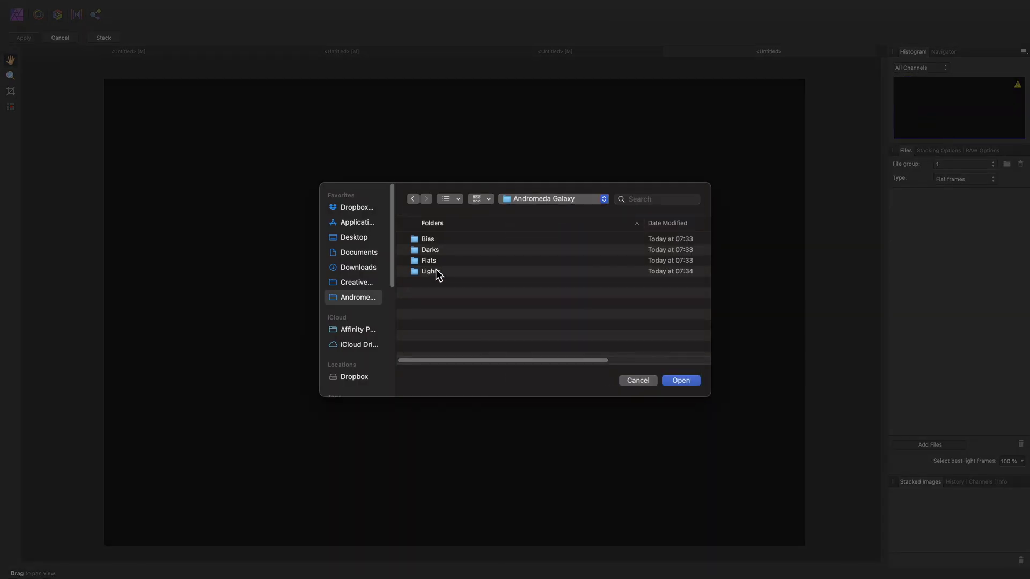
# Add the Blue - Bin2x2 flat frames, and stack the blue data with bad pixel detection into a new document
pyautogui.doubleClick(436, 261)
pyautogui.click(441, 239)
pyautogui.click(678, 380)
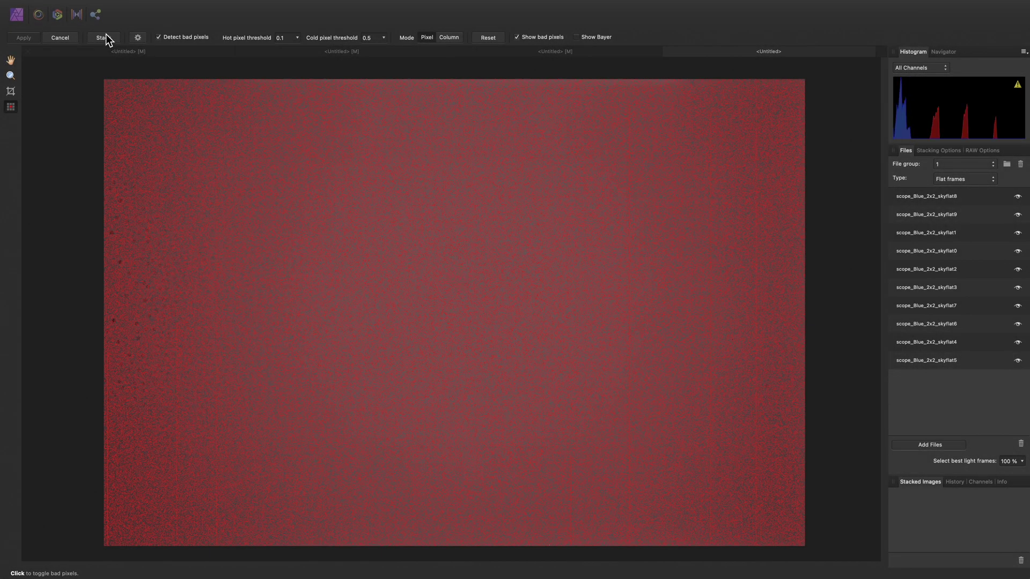
pyautogui.click(104, 37)
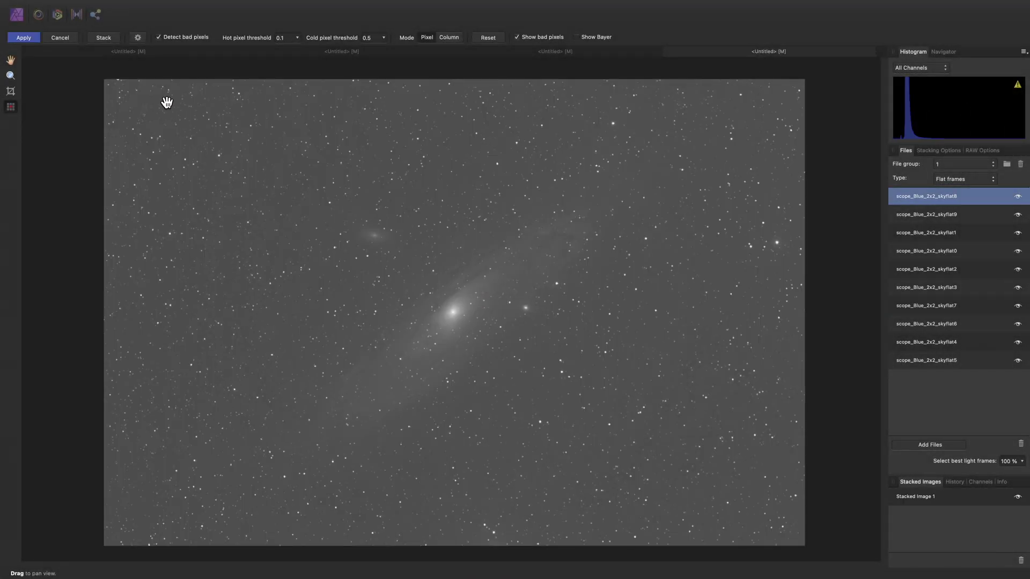
pyautogui.click(23, 37)
# Rename the pixel layer of the latest stacked image as Blue
pyautogui.click(921, 218)
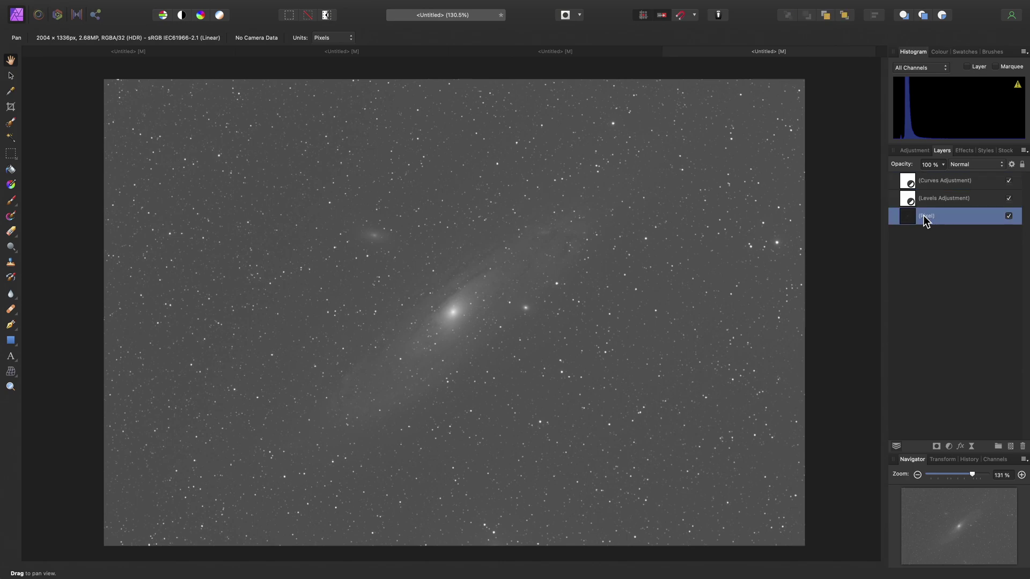
pyautogui.doubleClick(922, 215)
pyautogui.write('Blue')
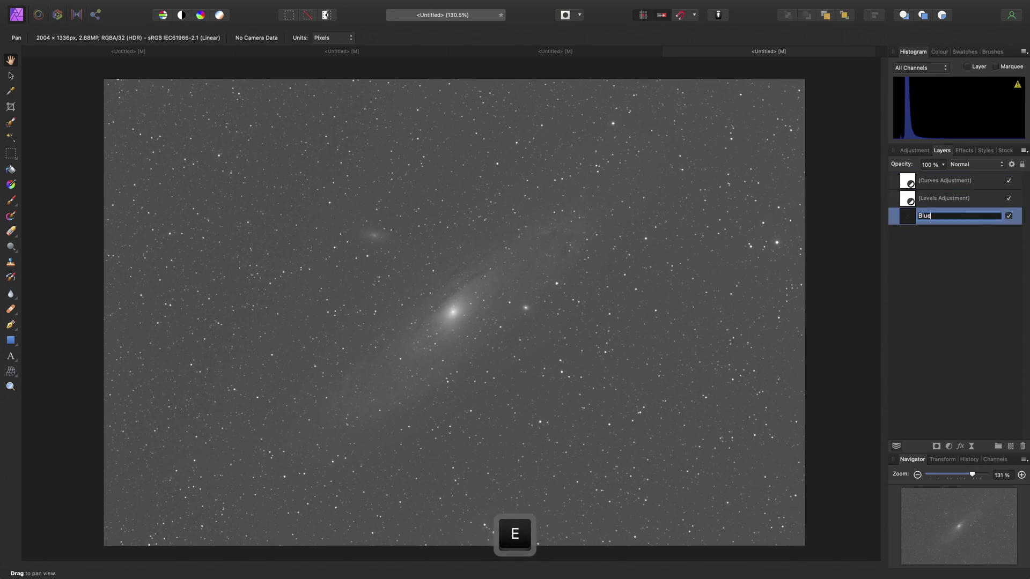
pyautogui.press('Return')
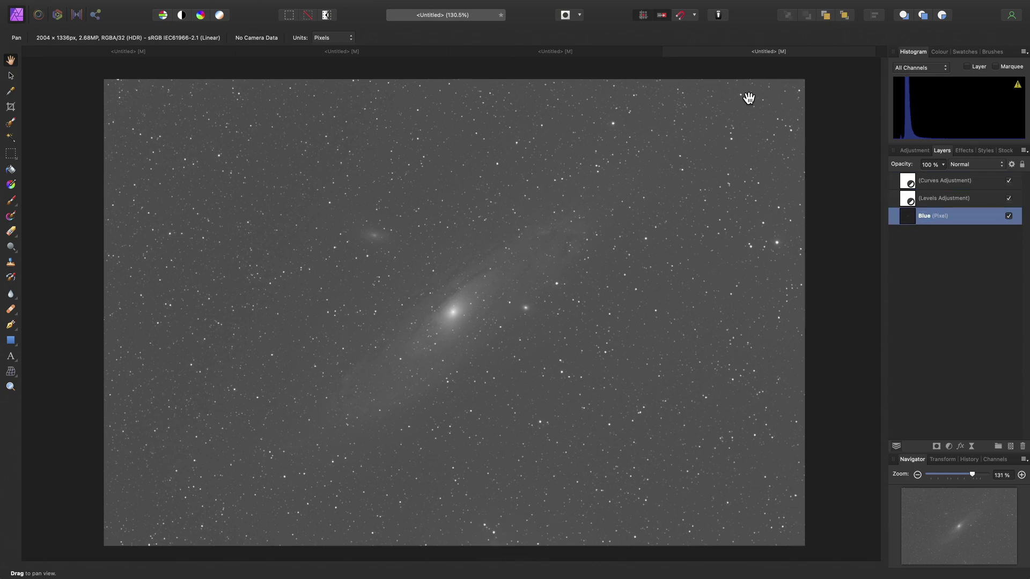
# Switch through the Green document to the Red document to view their stacked images
pyautogui.click(633, 53)
pyautogui.click(416, 51)
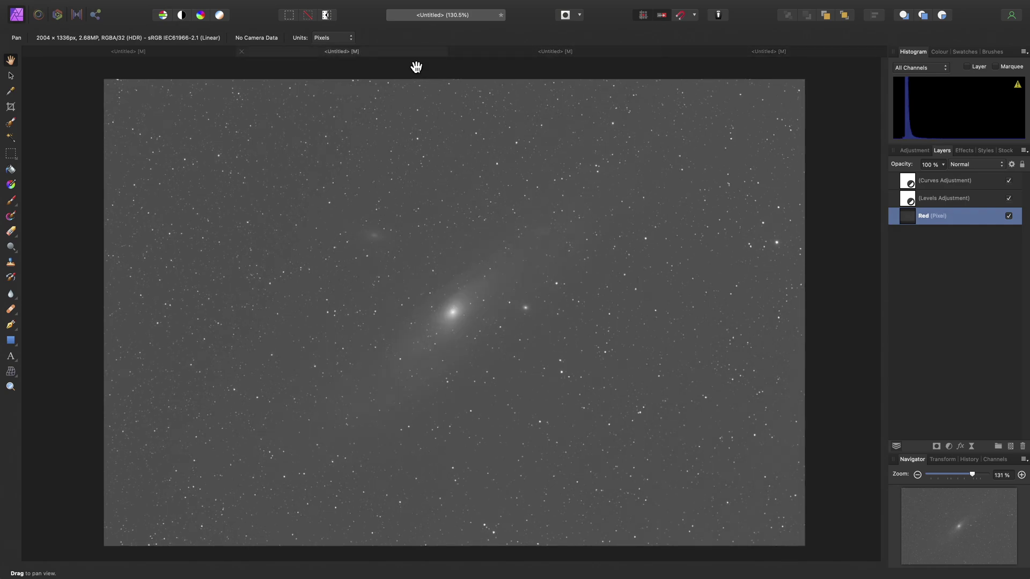
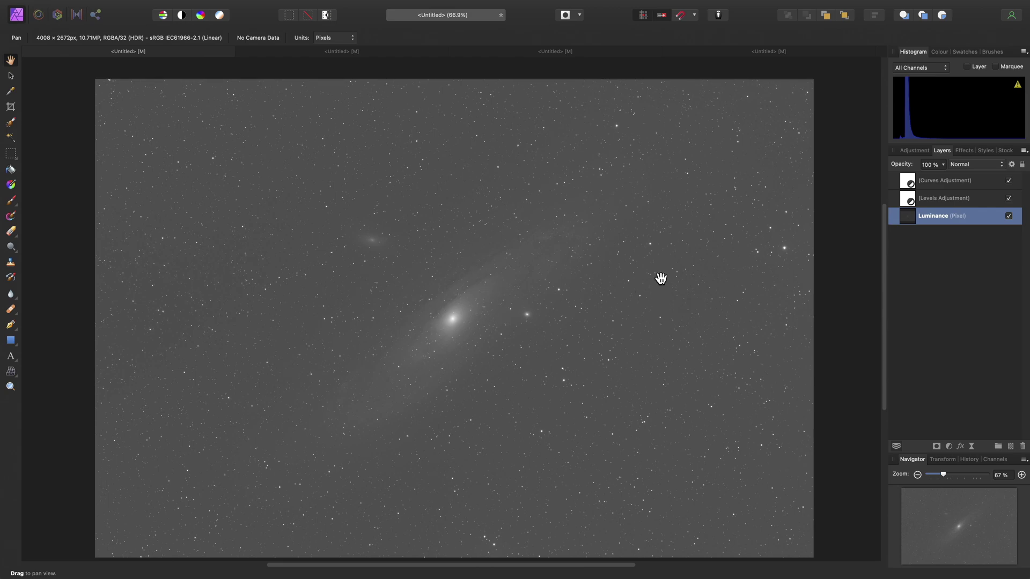
# Copy the Red pixel layer from its document and paste it above the Luminance layer in the luminance document
pyautogui.click(348, 53)
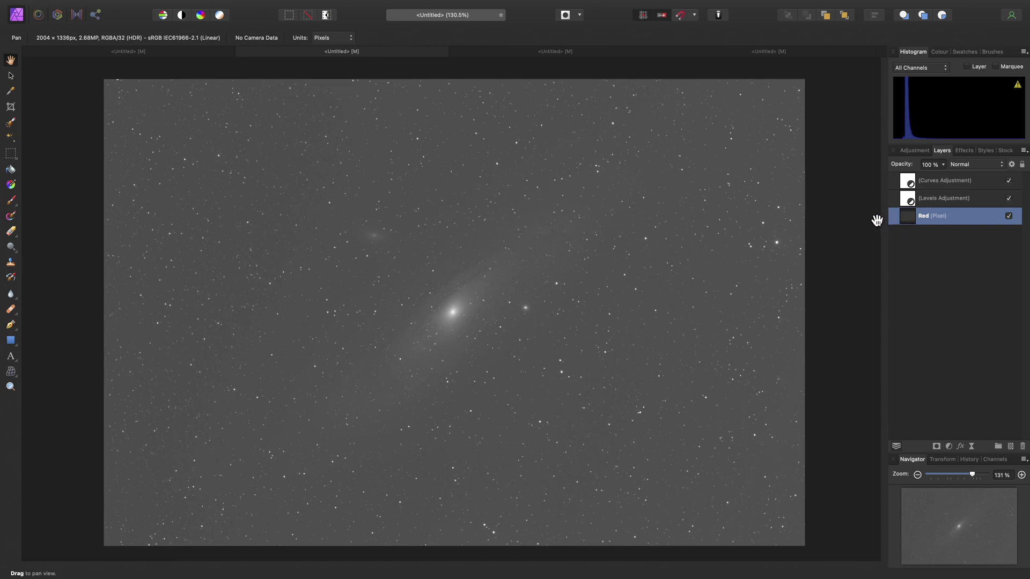
pyautogui.press('super')
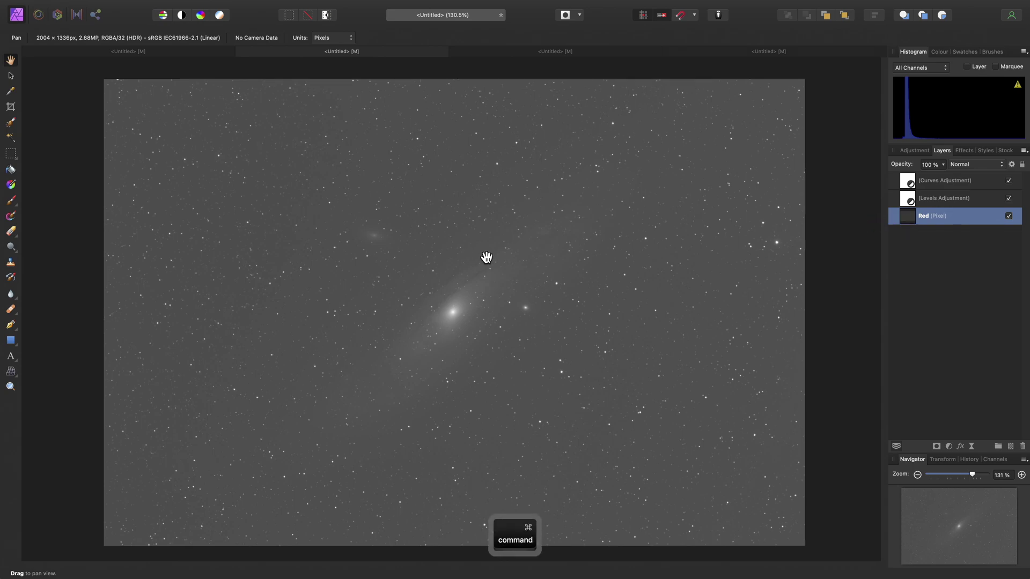
pyautogui.press('super+c')
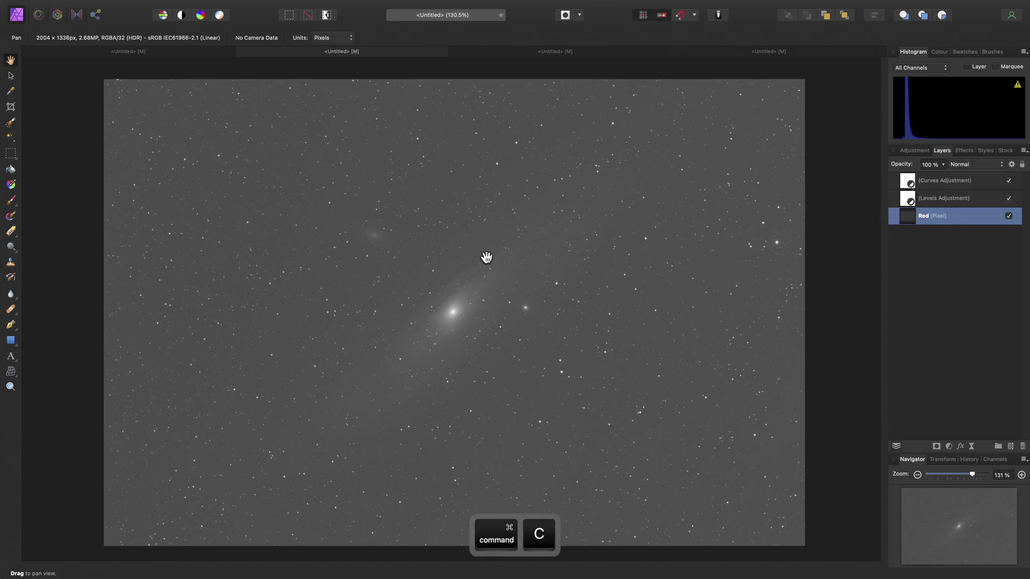
pyautogui.click(207, 50)
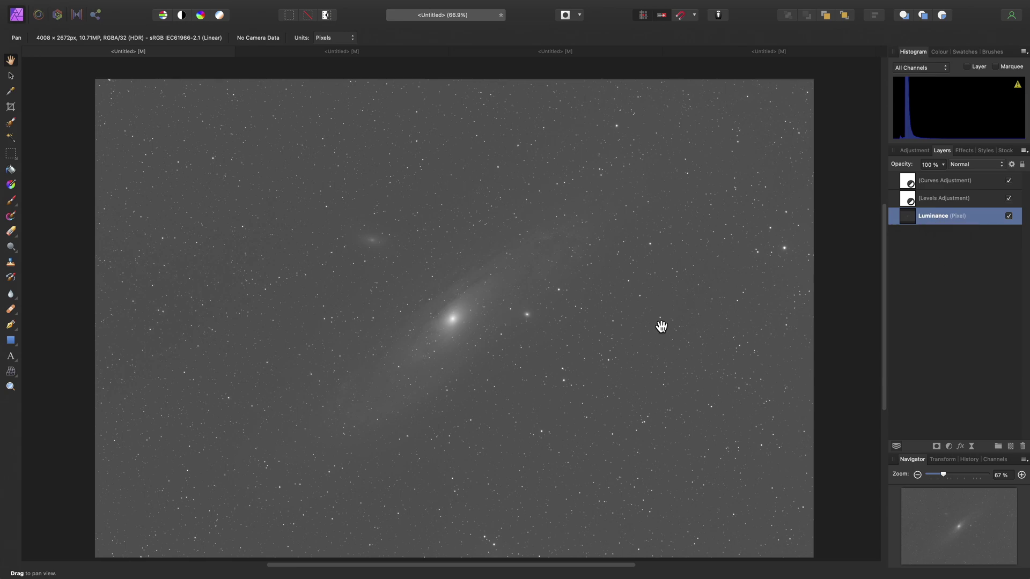
pyautogui.press('super')
pyautogui.press('super+v')
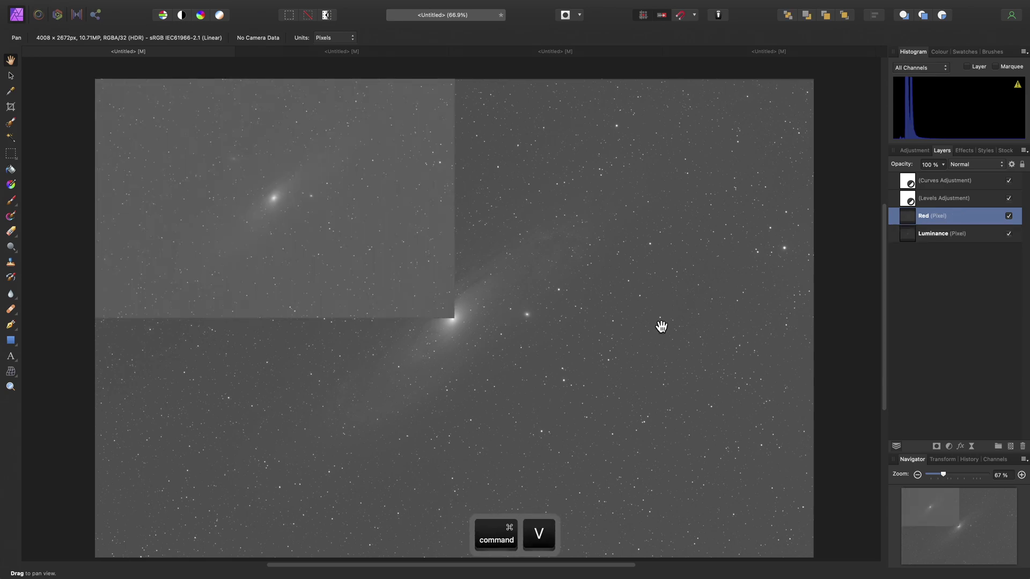
# Copy the Green pixel layer from its document and paste it above the Red layer in the luminance document
pyautogui.click(557, 53)
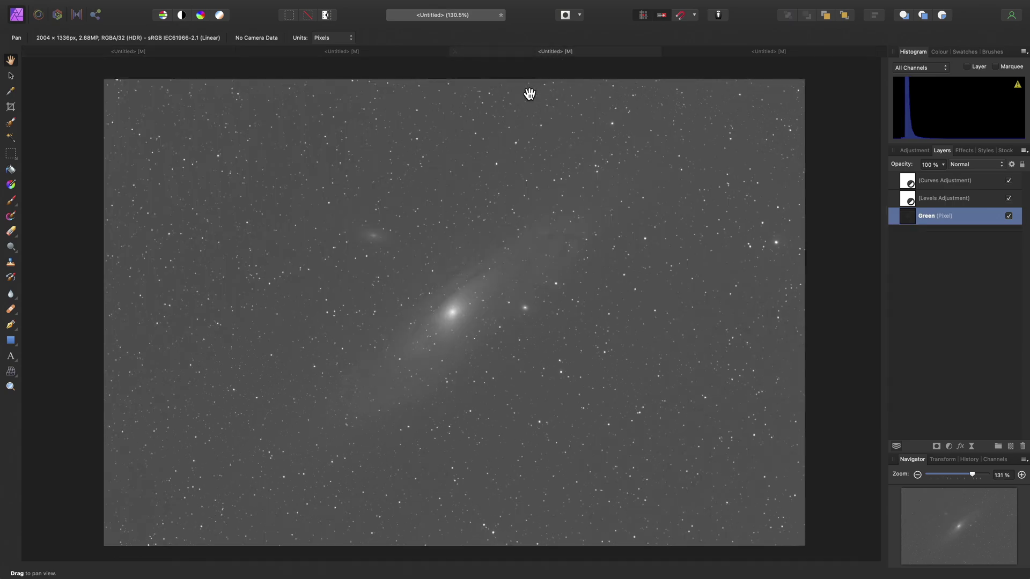
pyautogui.press('super+c')
pyautogui.click(204, 50)
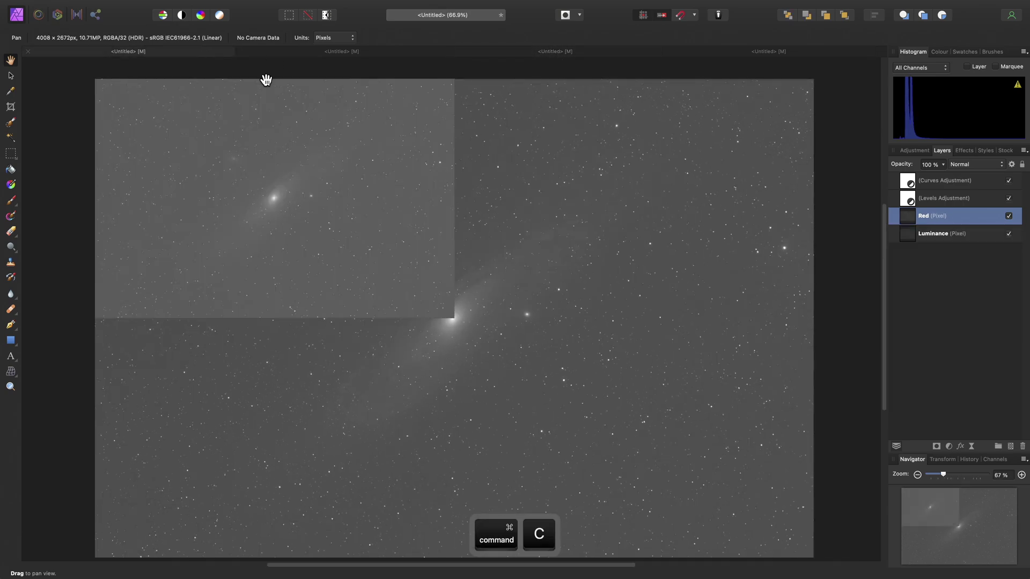
pyautogui.press('super+v')
# Copy the Blue pixel layer from its document and paste it above the Green layer in the luminance document
pyautogui.click(748, 51)
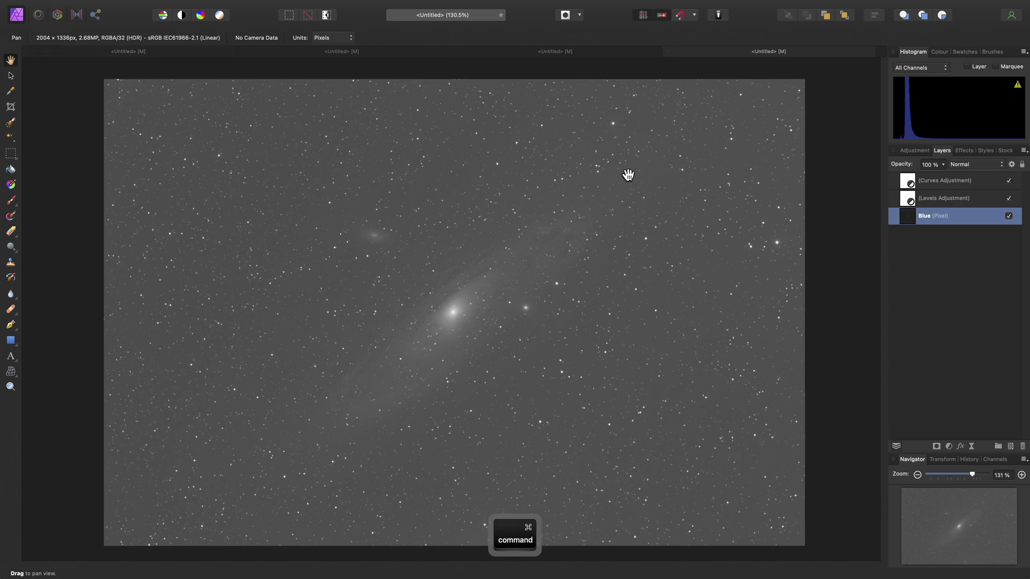
pyautogui.press('super+c')
pyautogui.click(213, 50)
pyautogui.press('super+v')
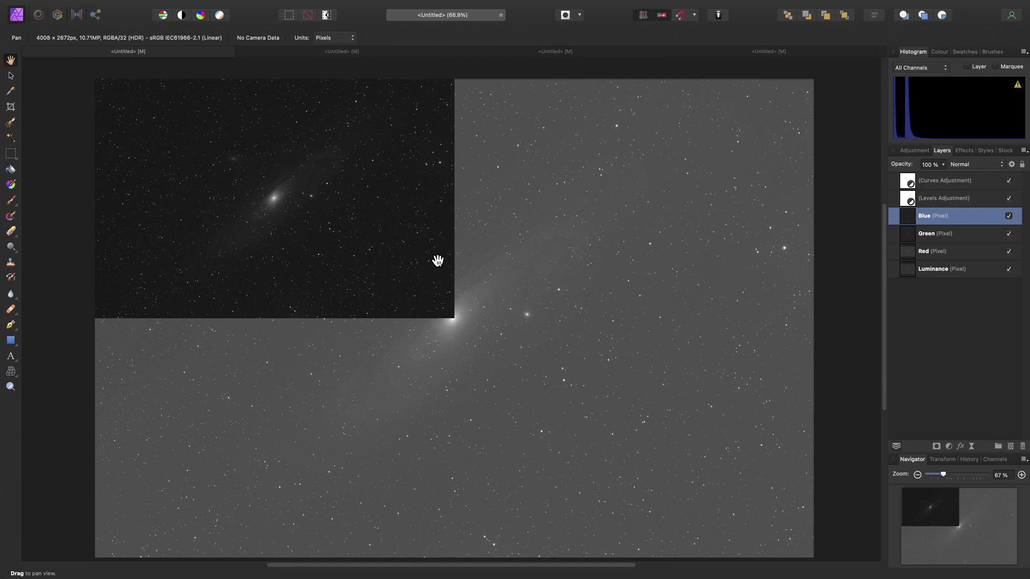
# Align the Luminance, Red, Green and Blue pixel layers with each other by their stars
pyautogui.click(947, 269)
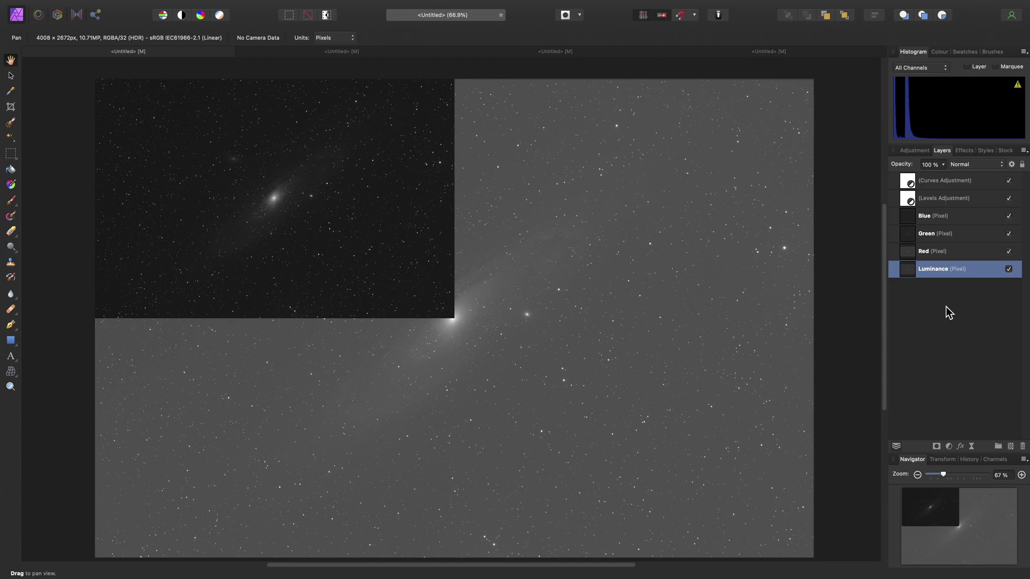
pyautogui.keyDown('shift'); pyautogui.click(955, 216); pyautogui.keyUp('shift')
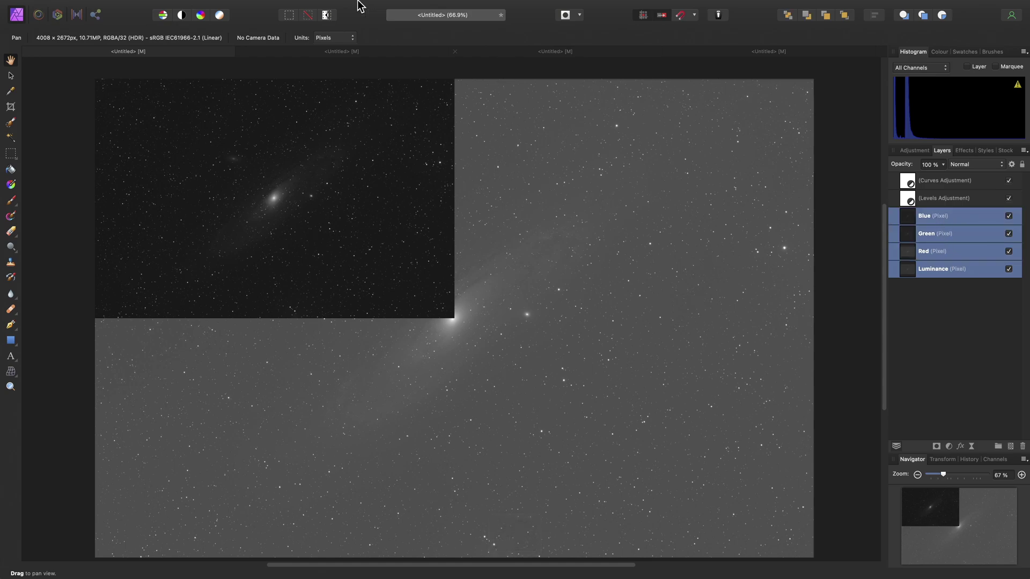
pyautogui.moveTo(356, 4)
pyautogui.click(296, 6)
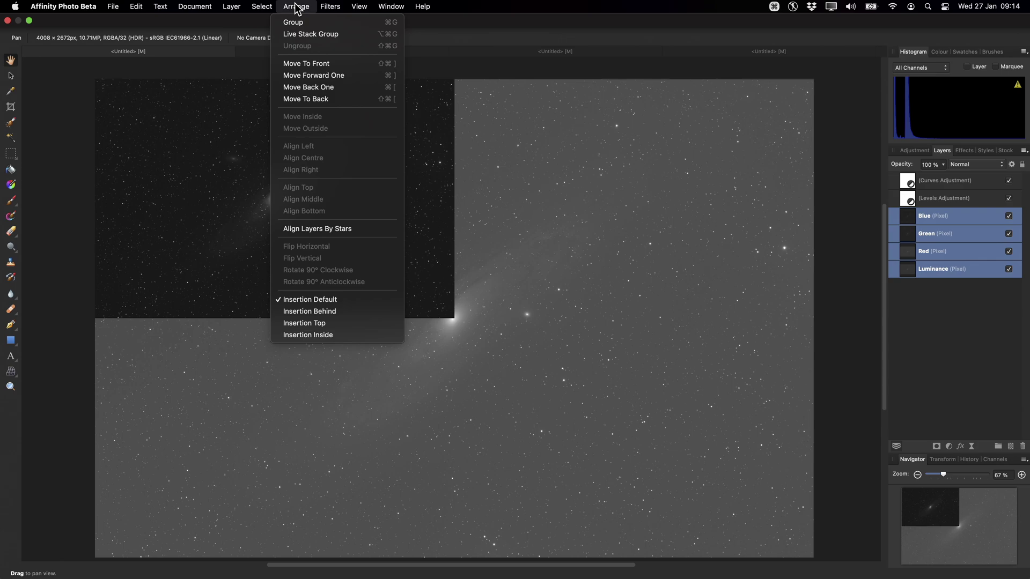
pyautogui.click(371, 230)
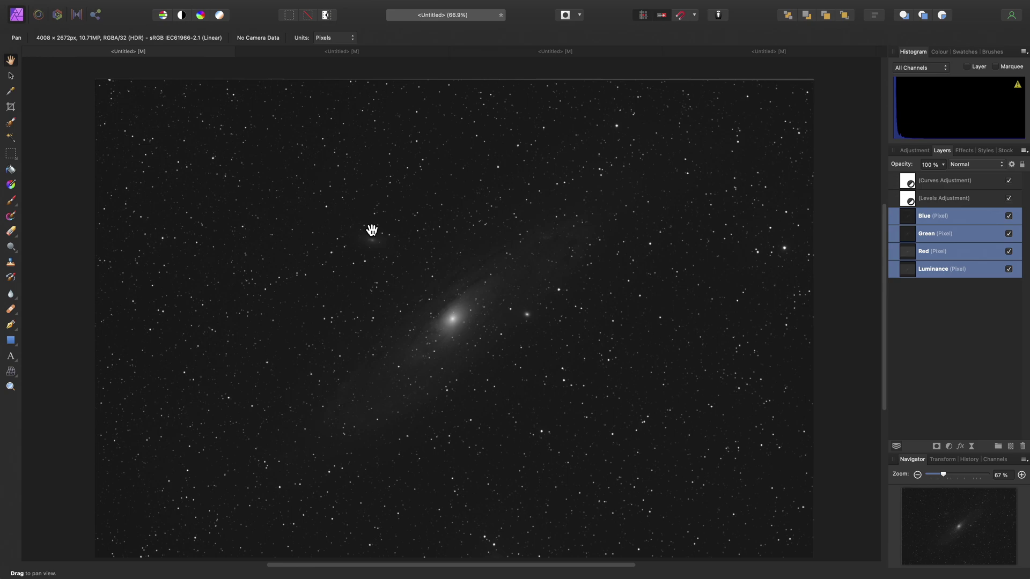
# Set the blend mode of the Blue, Green and Red pixel layers to Add
pyautogui.click(958, 219)
pyautogui.keyDown('shift'); pyautogui.click(960, 251); pyautogui.keyUp('shift')
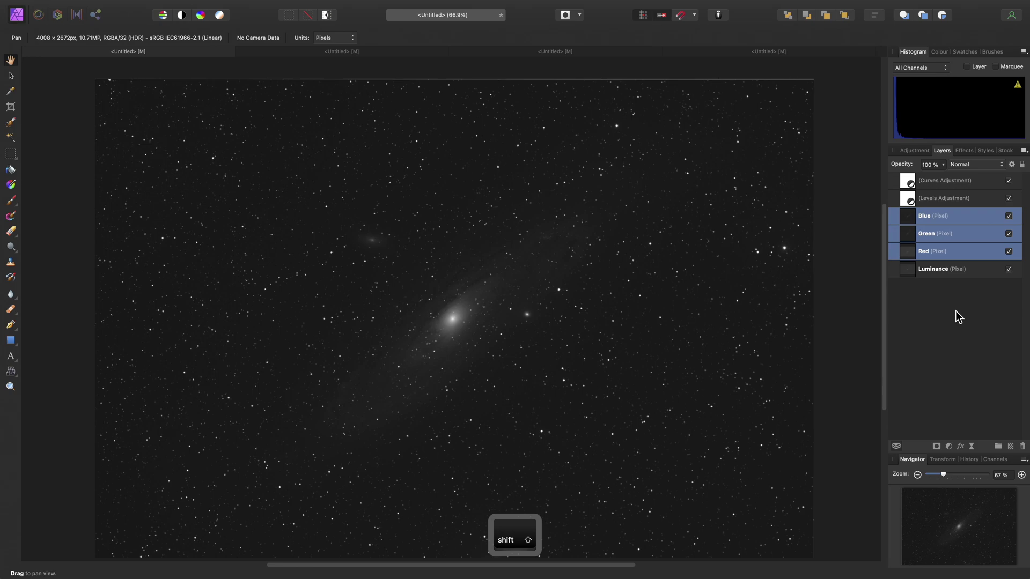
pyautogui.click(976, 165)
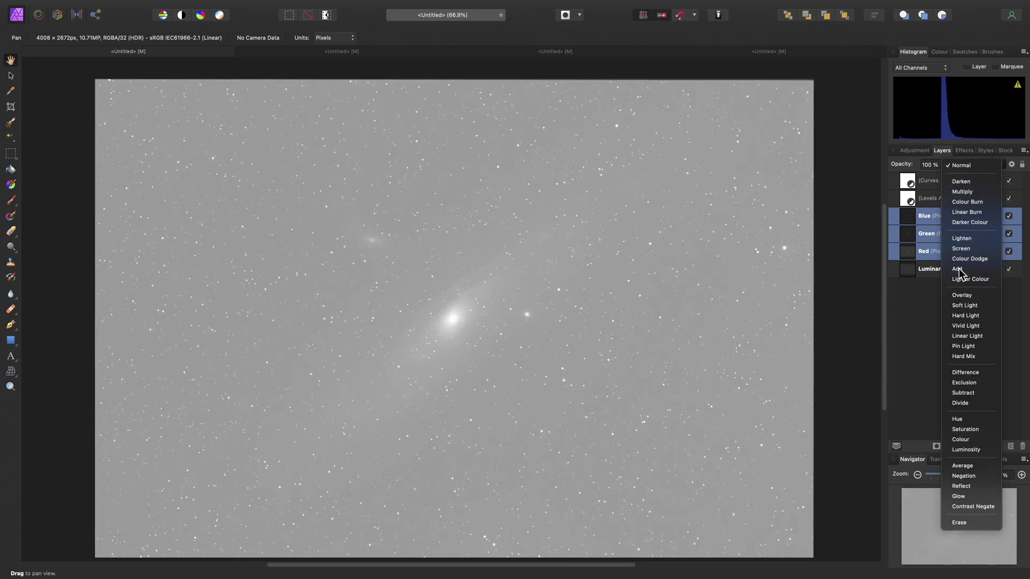
pyautogui.click(957, 268)
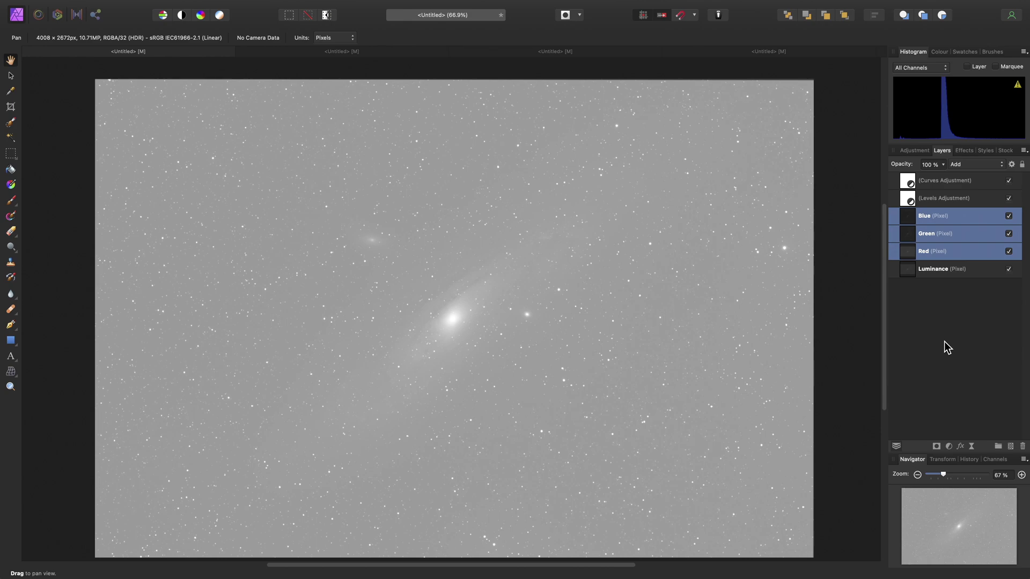
# Add a Recolour adjustment with its default red hue and nest it inside the Red pixel layer
pyautogui.moveTo(427, 2)
pyautogui.click(231, 7)
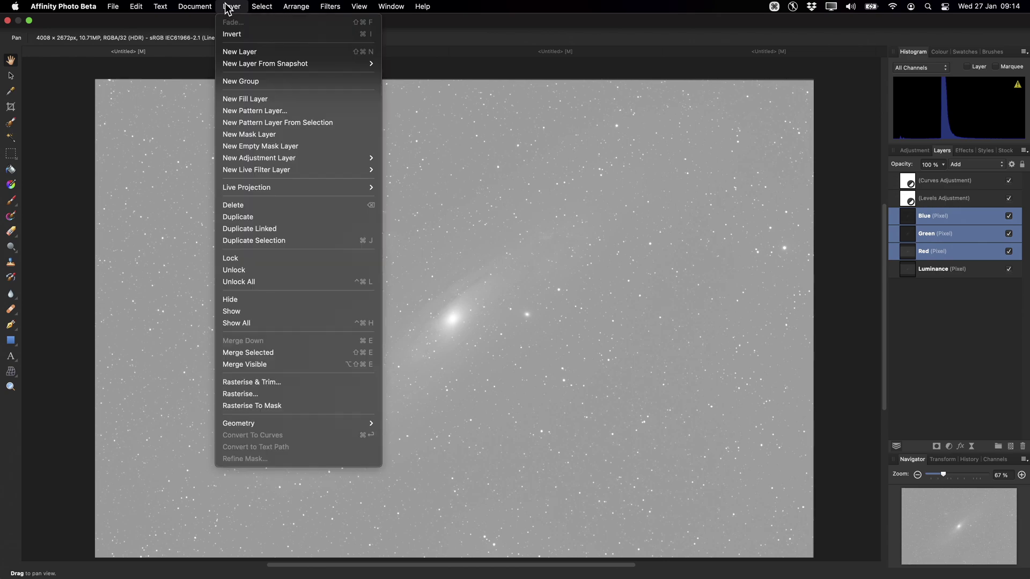
pyautogui.moveTo(297, 158)
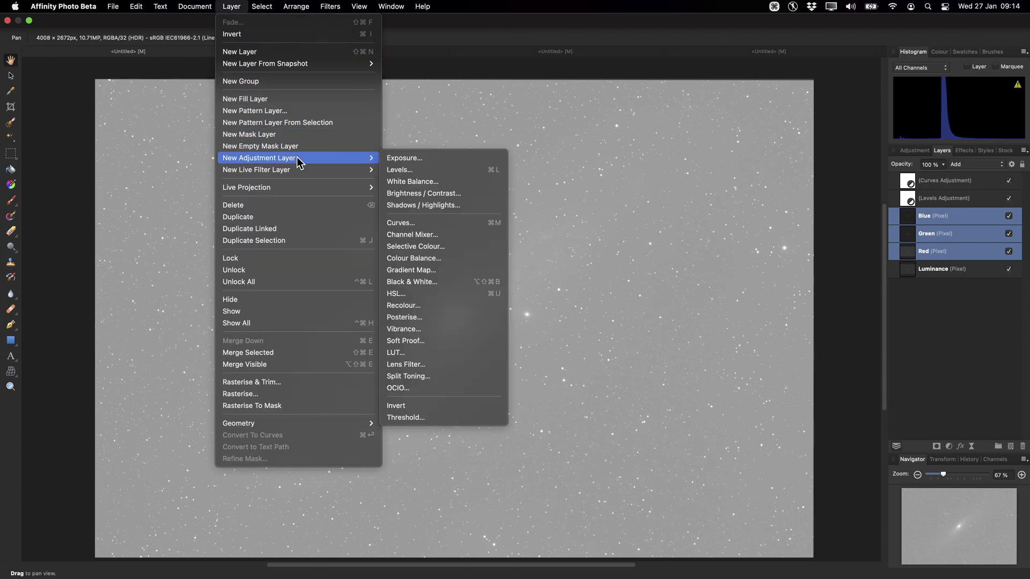
pyautogui.click(439, 307)
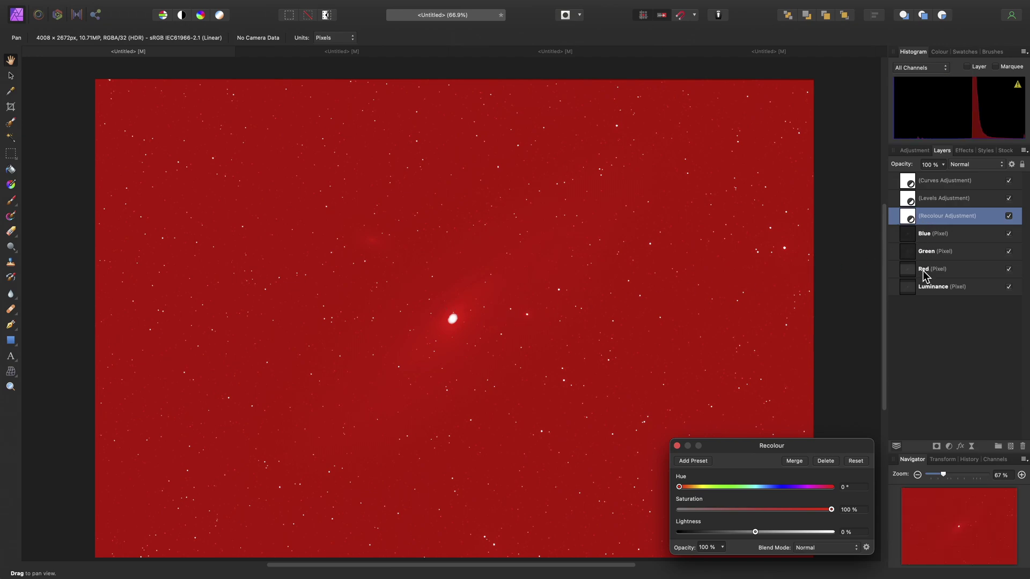
pyautogui.moveTo(914, 219); pyautogui.dragTo(950, 274)
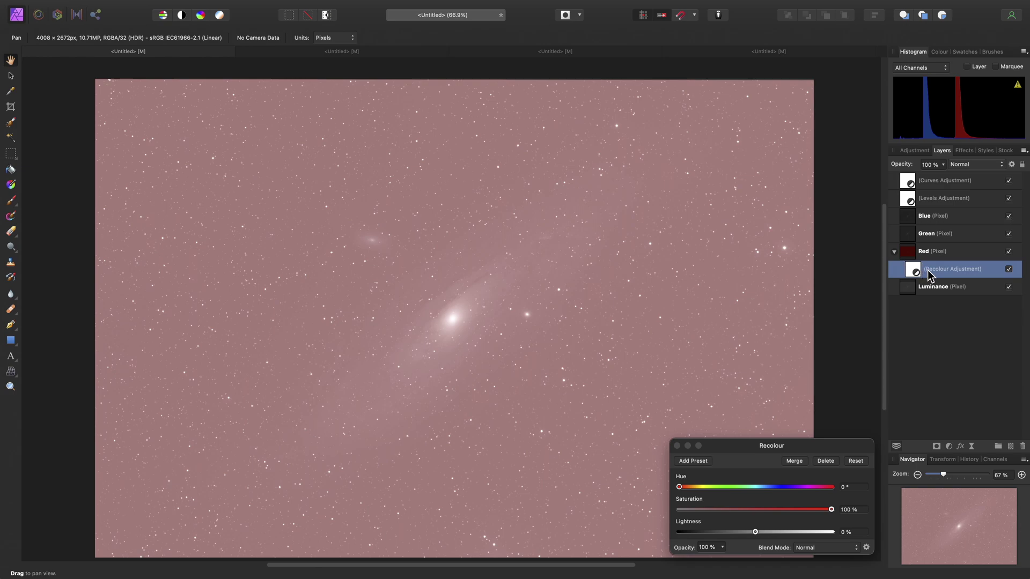
# Duplicate the Red layer's Recolour adjustment into the Green layer and set the copy's hue to 120°
pyautogui.press('super+j')
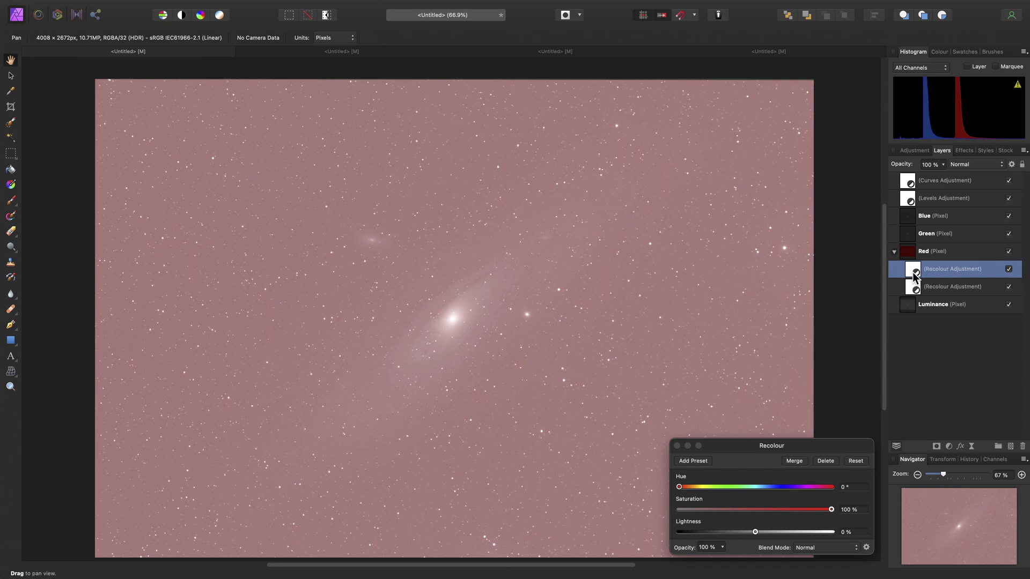
pyautogui.moveTo(929, 275); pyautogui.dragTo(946, 239)
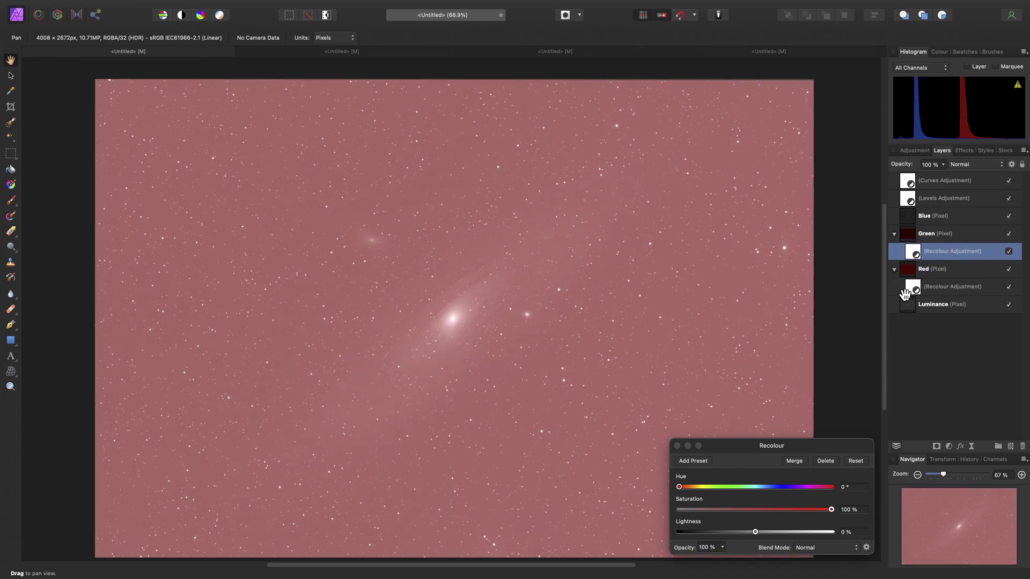
pyautogui.click(852, 488)
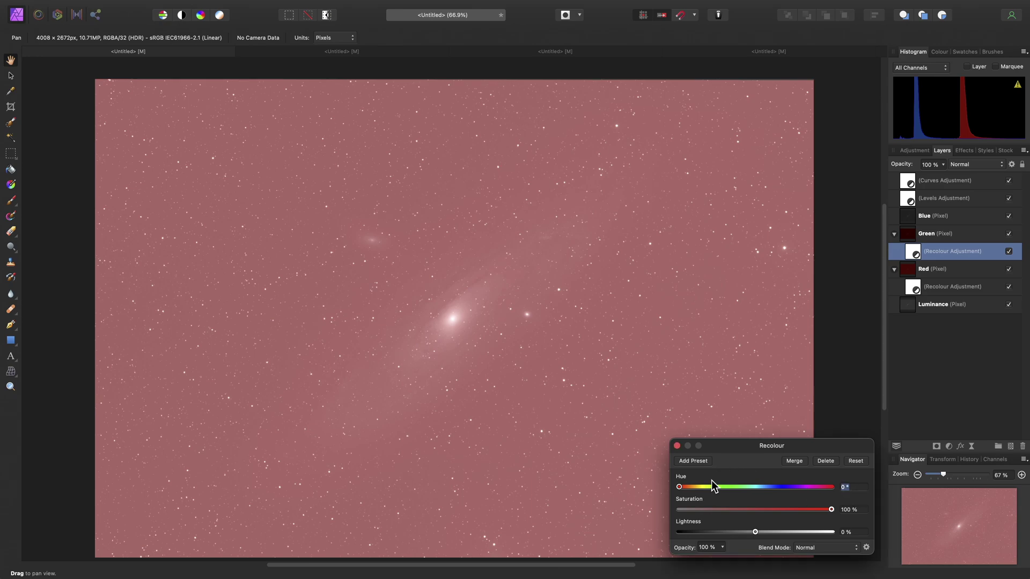
pyautogui.write('120')
pyautogui.press('Return')
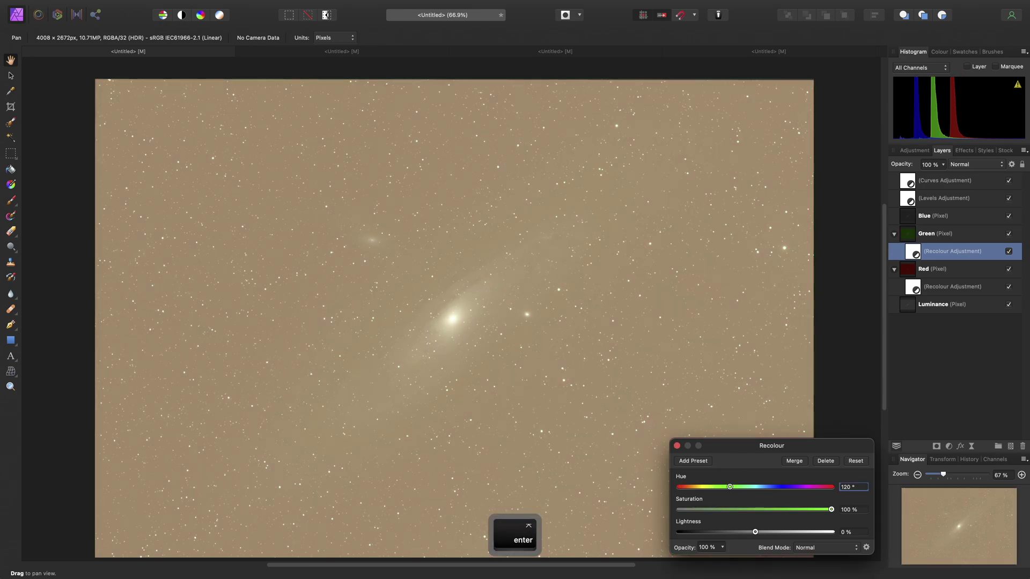
# Duplicate the Green layer's Recolour adjustment into the Blue layer and set the copy's hue to 240°
pyautogui.press('super+j')
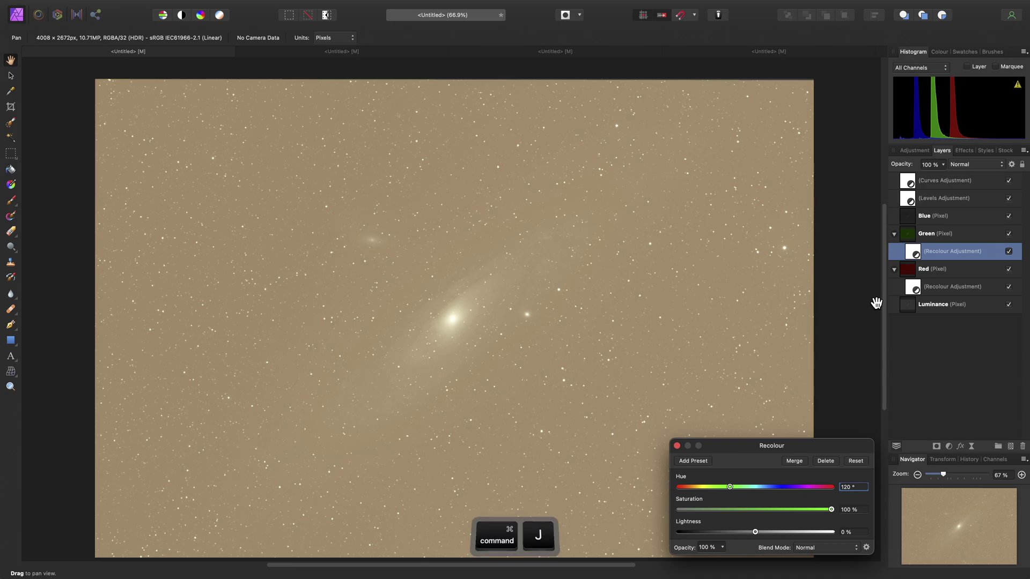
pyautogui.moveTo(924, 254); pyautogui.dragTo(936, 224)
pyautogui.click(852, 486)
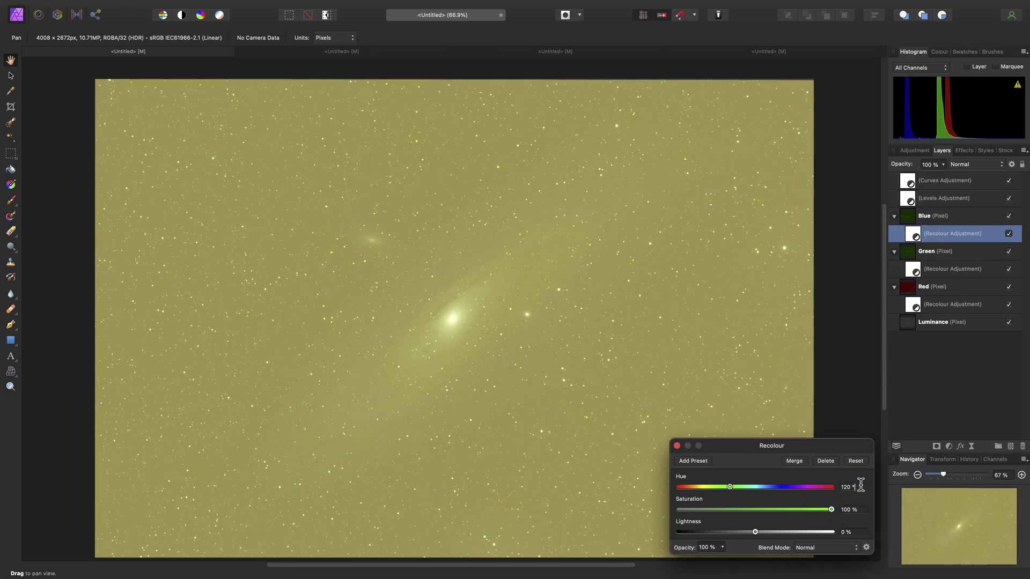
pyautogui.write('240')
pyautogui.press('Return')
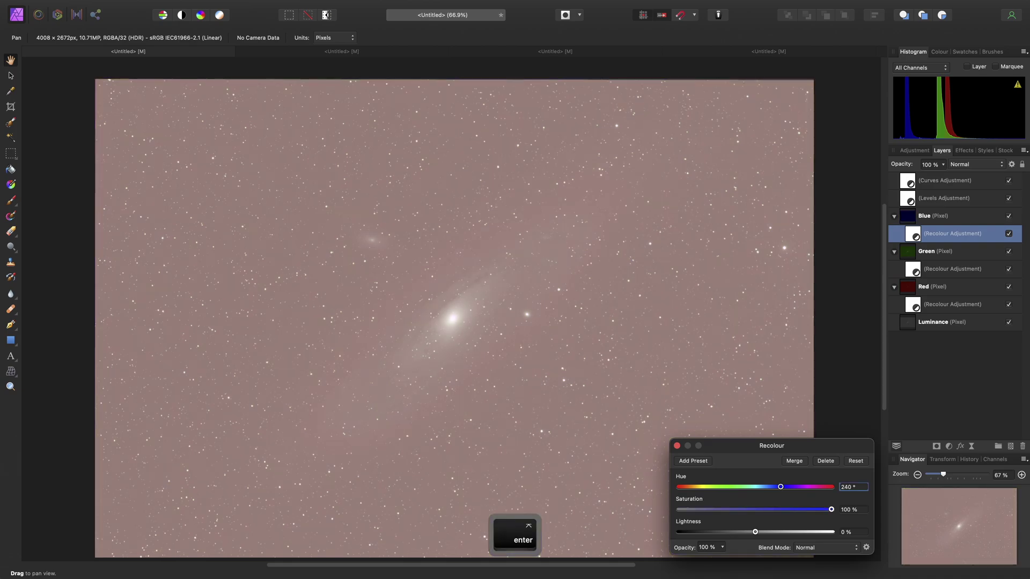
pyautogui.click(676, 446)
# Move the Luminance layer above the Blue layer and set its blend mode to Luminosity
pyautogui.click(936, 322)
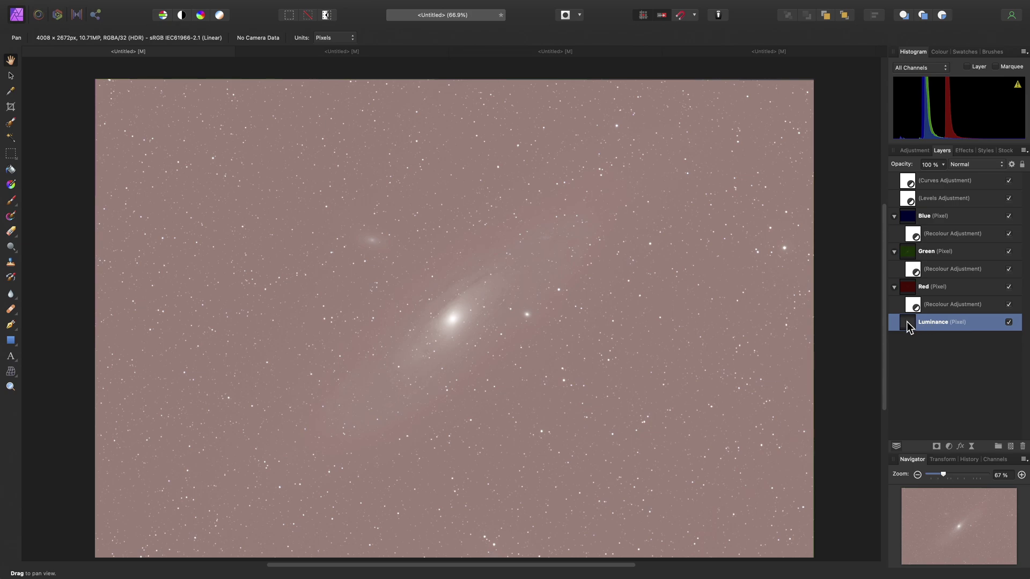
pyautogui.moveTo(906, 321); pyautogui.dragTo(895, 211)
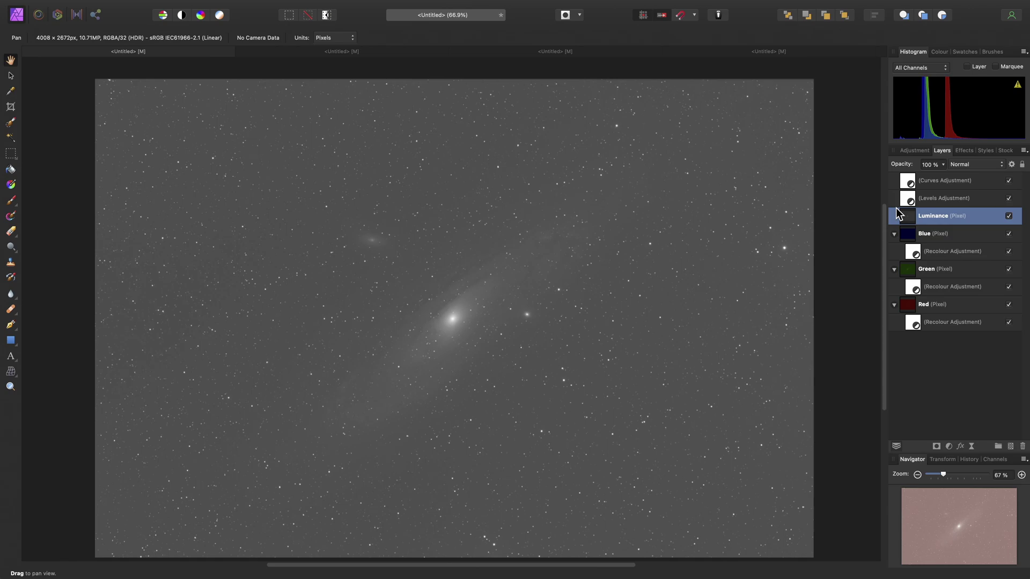
pyautogui.click(962, 165)
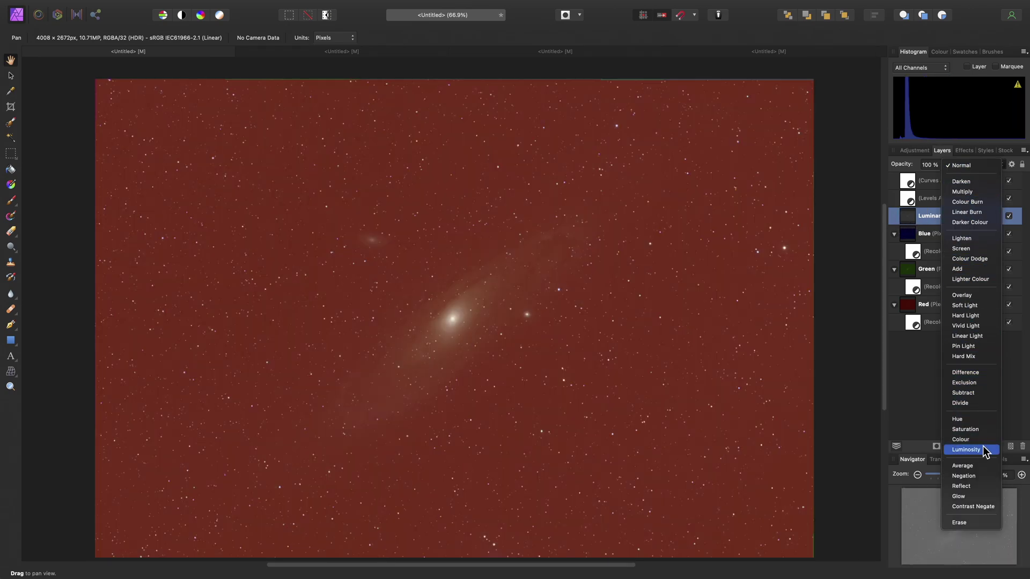
pyautogui.click(983, 450)
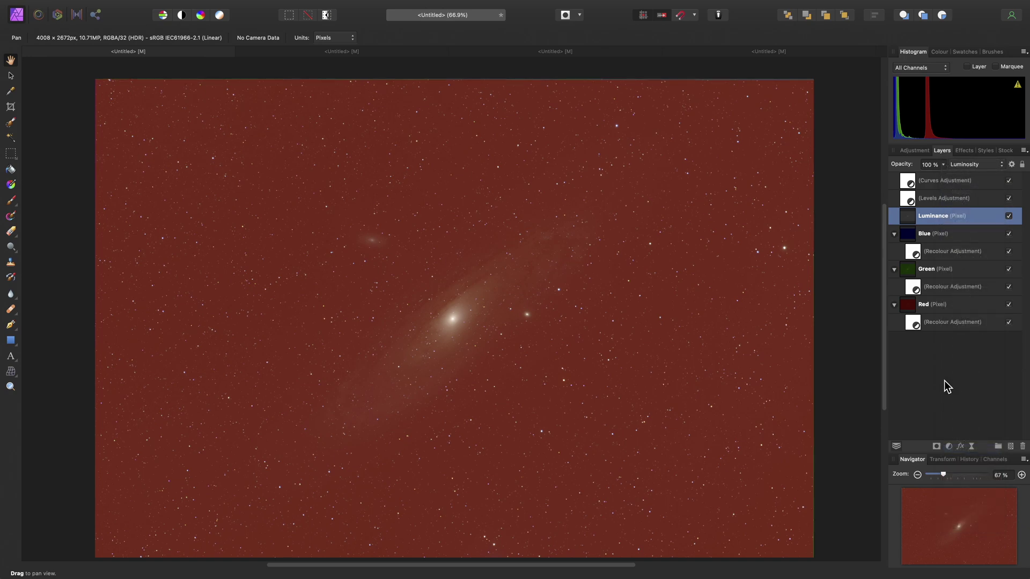
# In the Luminance layer's blend options, make both the source and underlying composition ranges fall linearly from full opacity in the shadows to 0% at 100% input
pyautogui.scroll(3, 545, 301)
pyautogui.scroll(10, 363, 299)
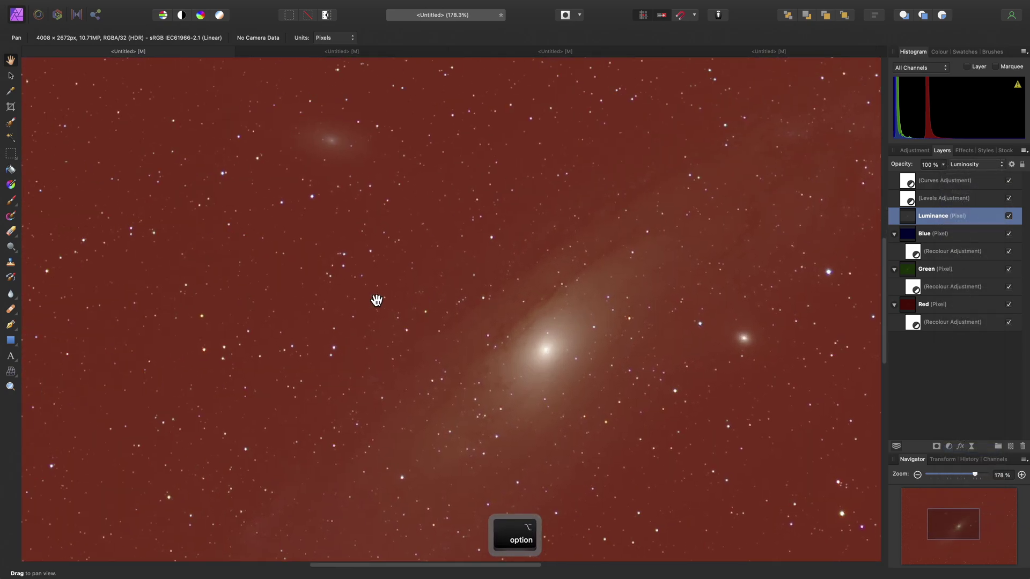
pyautogui.scroll(10, 386, 239)
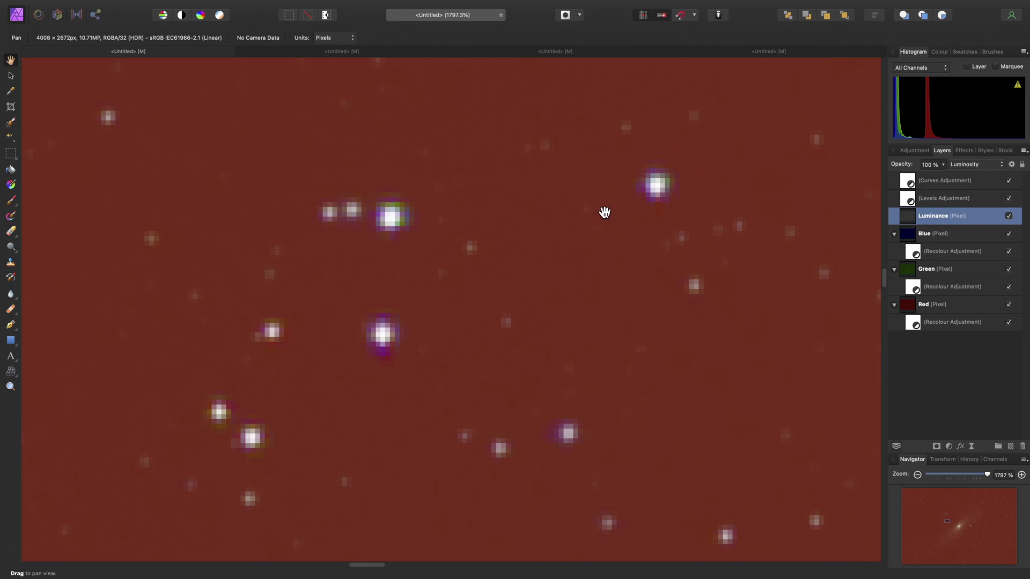
pyautogui.click(1012, 169)
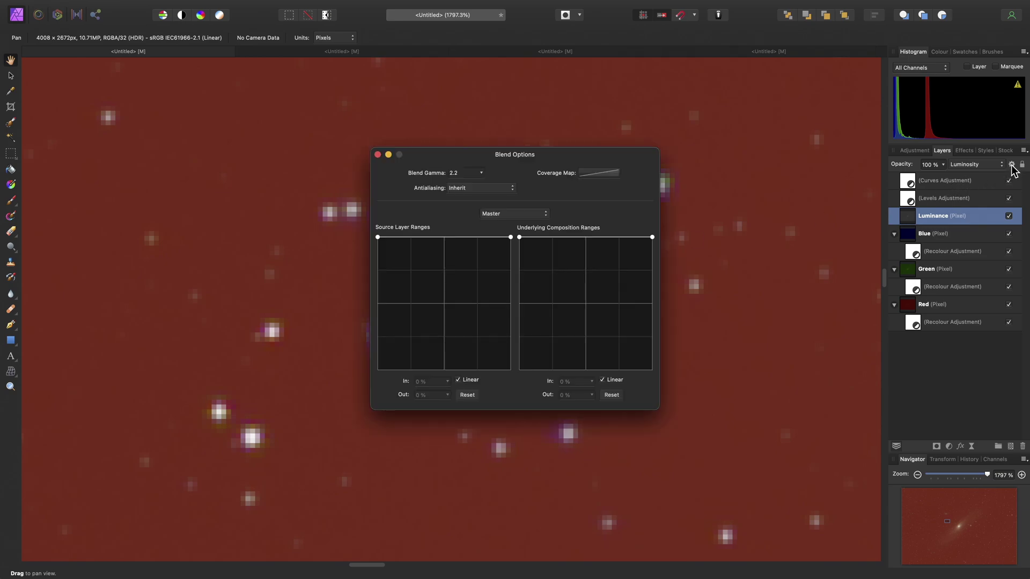
pyautogui.moveTo(514, 158); pyautogui.dragTo(224, 99)
pyautogui.moveTo(206, 177); pyautogui.dragTo(237, 337)
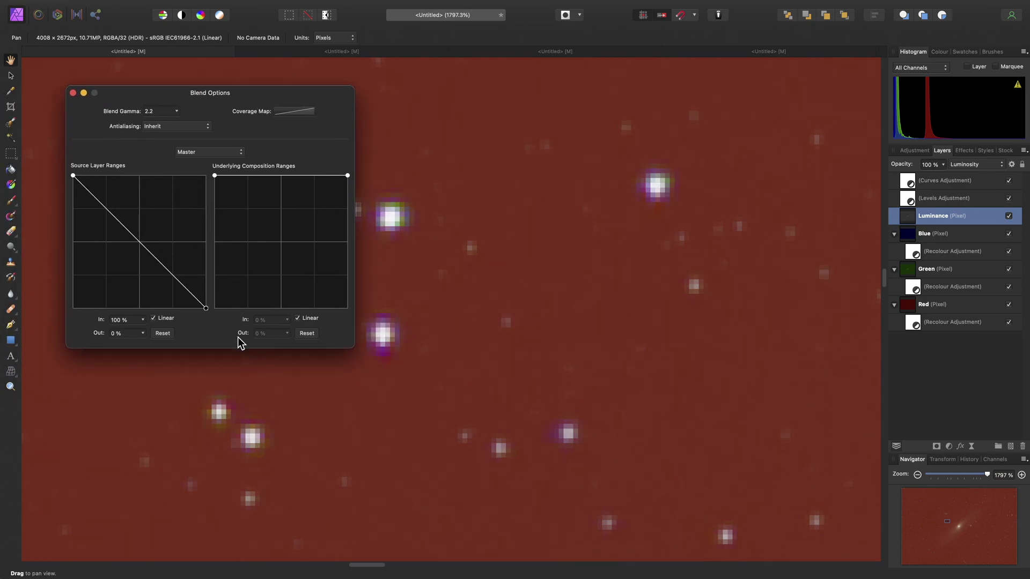
pyautogui.moveTo(345, 176); pyautogui.dragTo(381, 351)
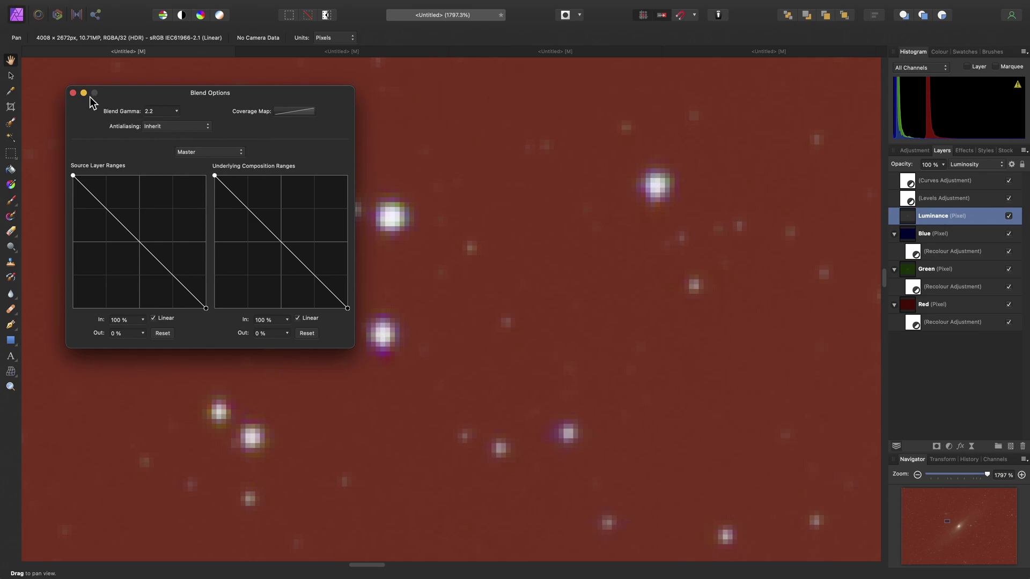
pyautogui.click(73, 93)
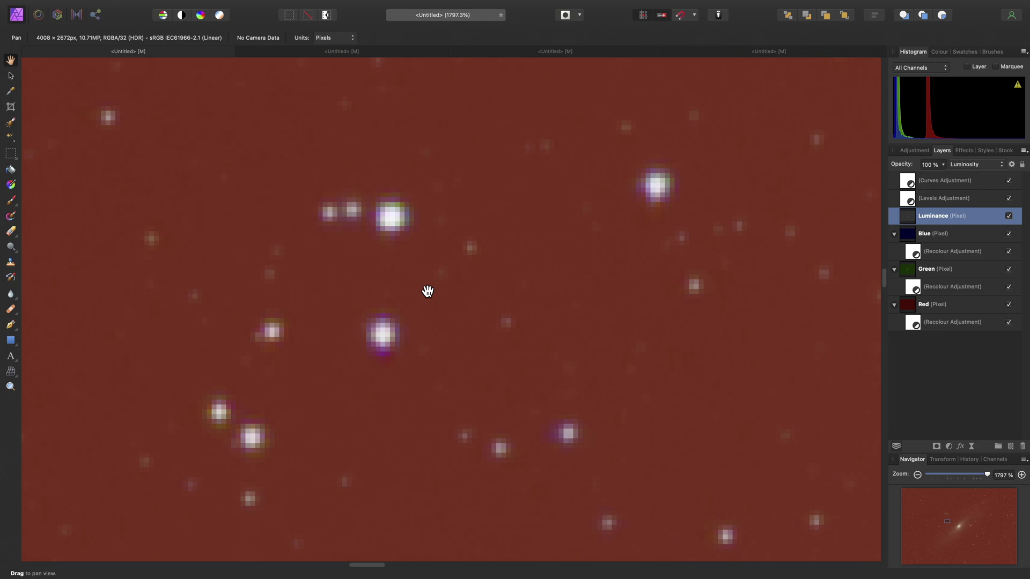
pyautogui.press('super+0')
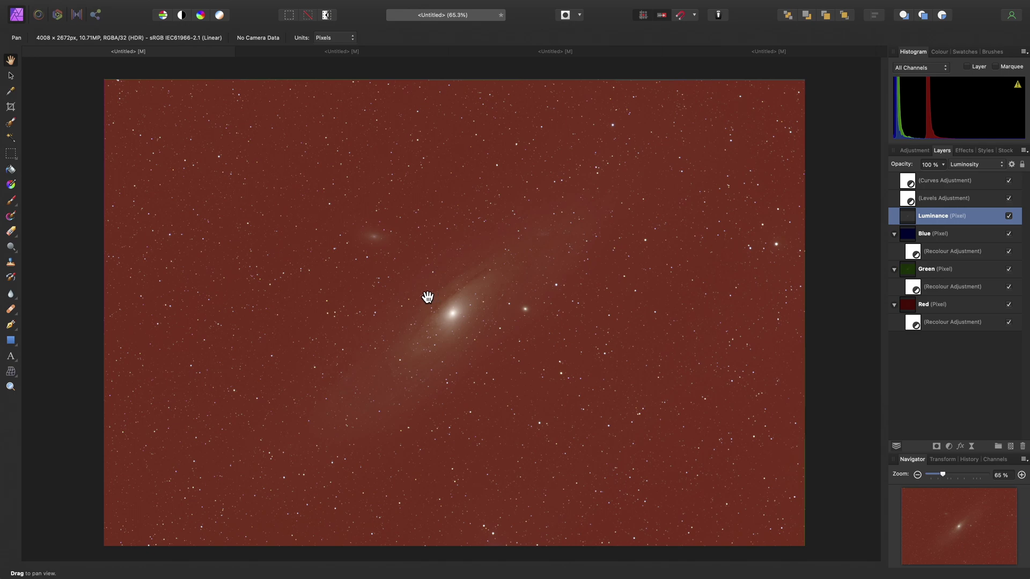
# Merge all visible layers into a new pixel layer above the top Curves adjustment and name it Merged
pyautogui.click(960, 185)
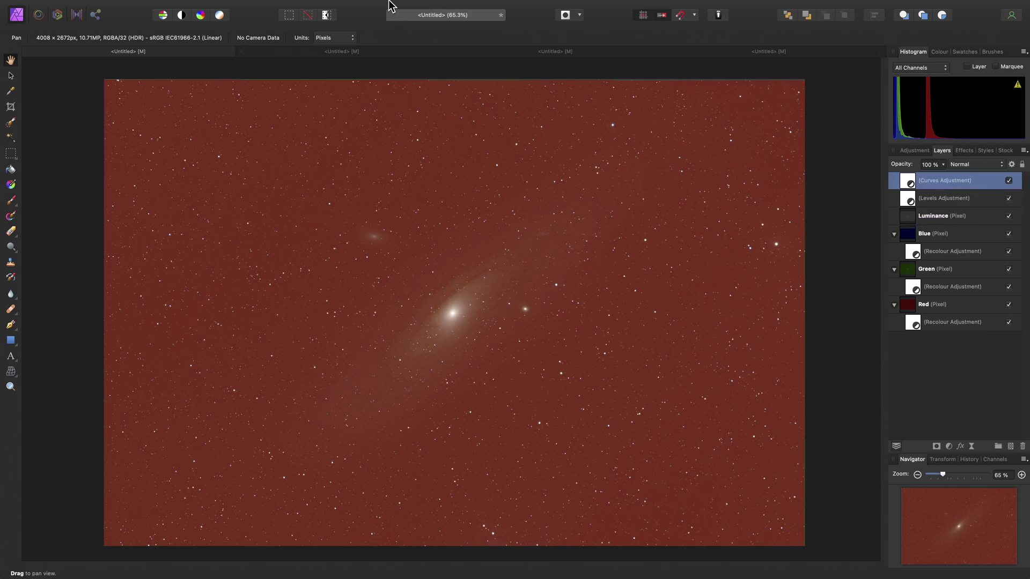
pyautogui.moveTo(275, 11)
pyautogui.click(229, 6)
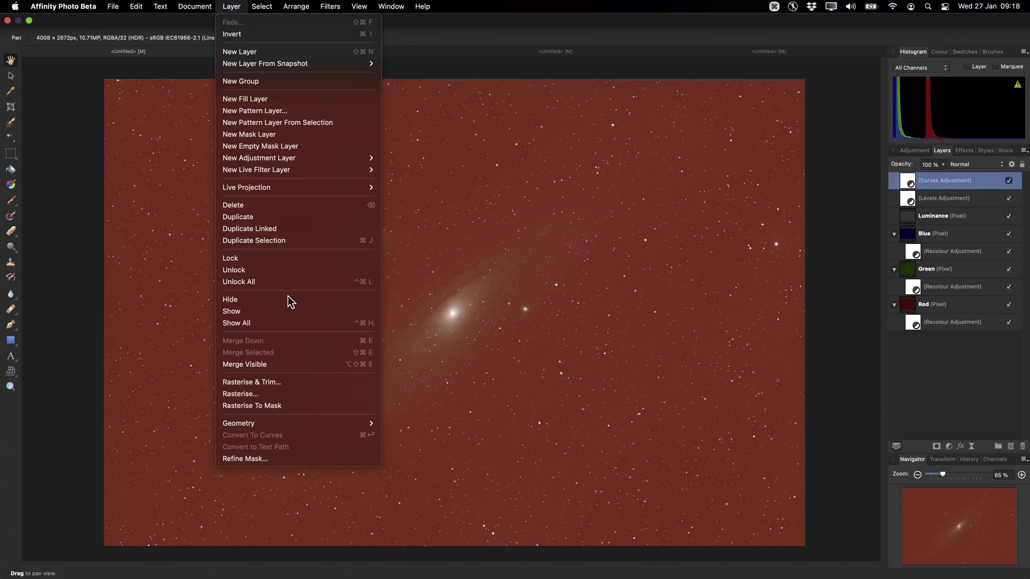
pyautogui.click(303, 364)
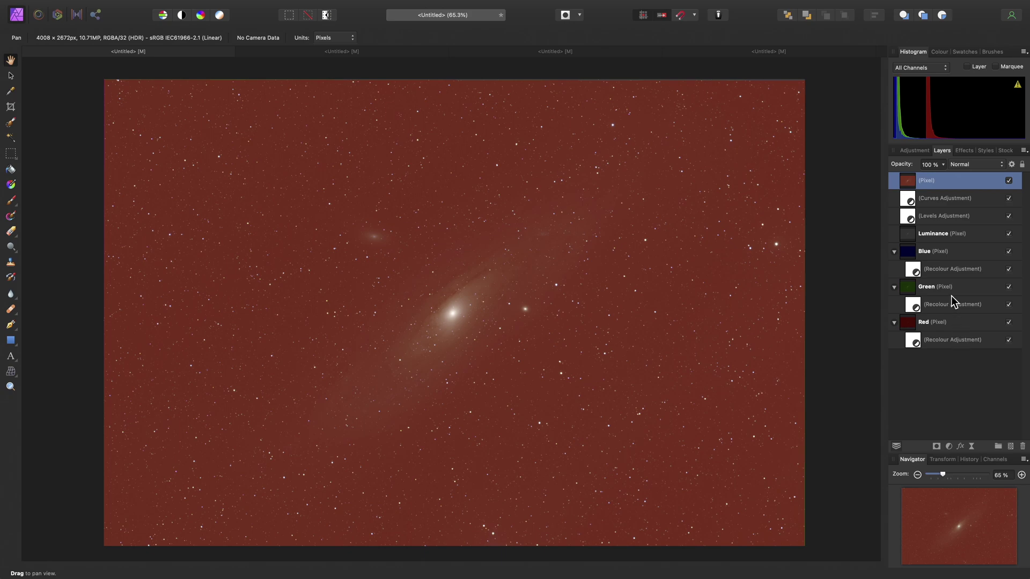
pyautogui.doubleClick(926, 181)
pyautogui.write('Merged')
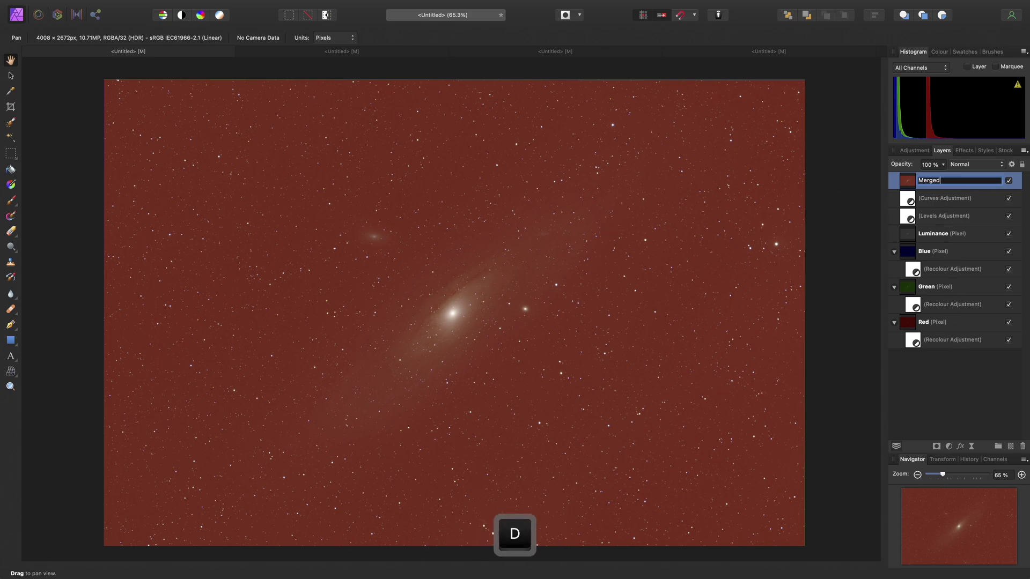
pyautogui.press('Return')
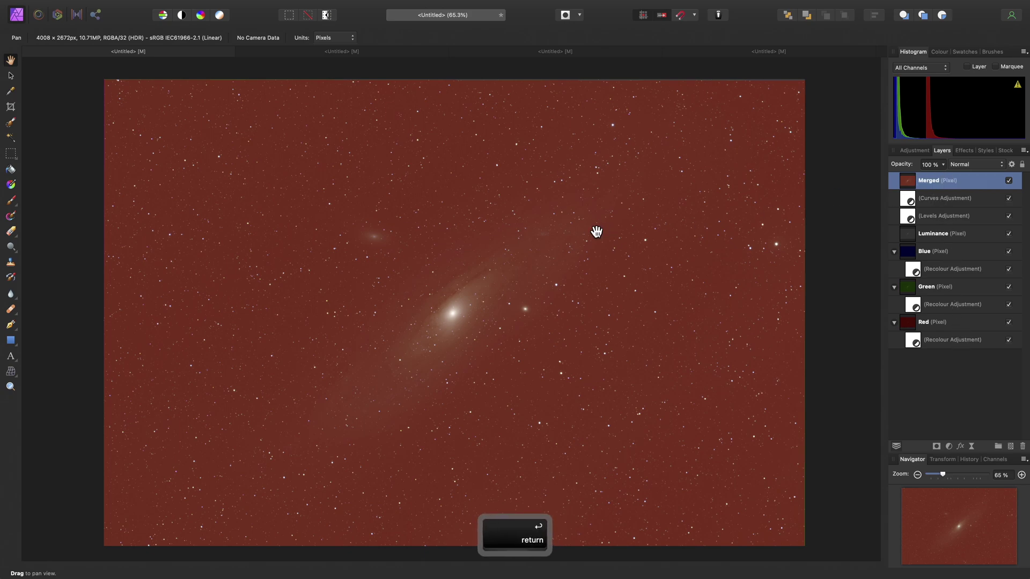
# Start the Remove Background astrophotography filter on the Merged layer and sample the sky colour at its handle, placed in the upper-left empty sky
pyautogui.moveTo(374, 5)
pyautogui.click(330, 6)
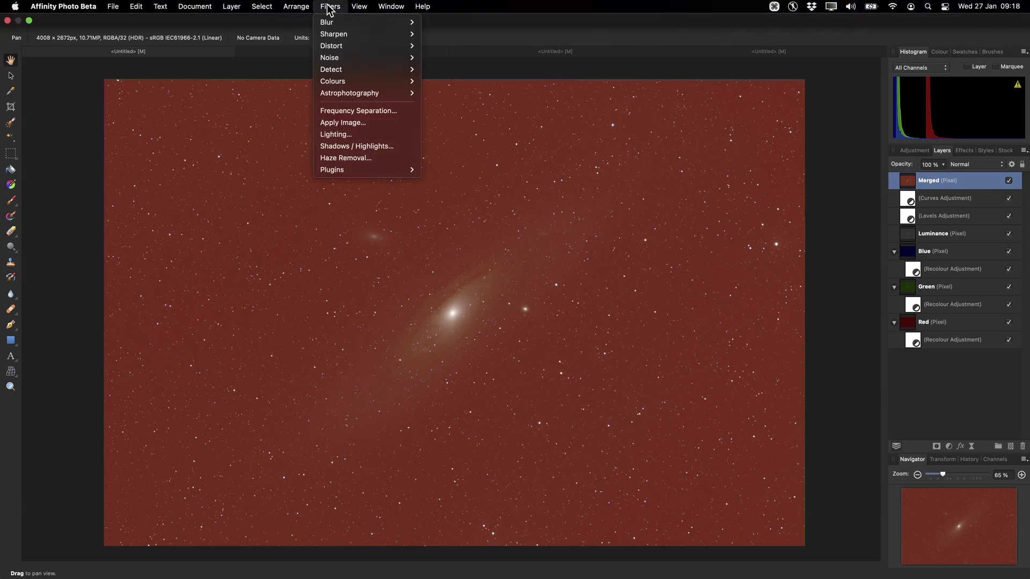
pyautogui.moveTo(379, 97)
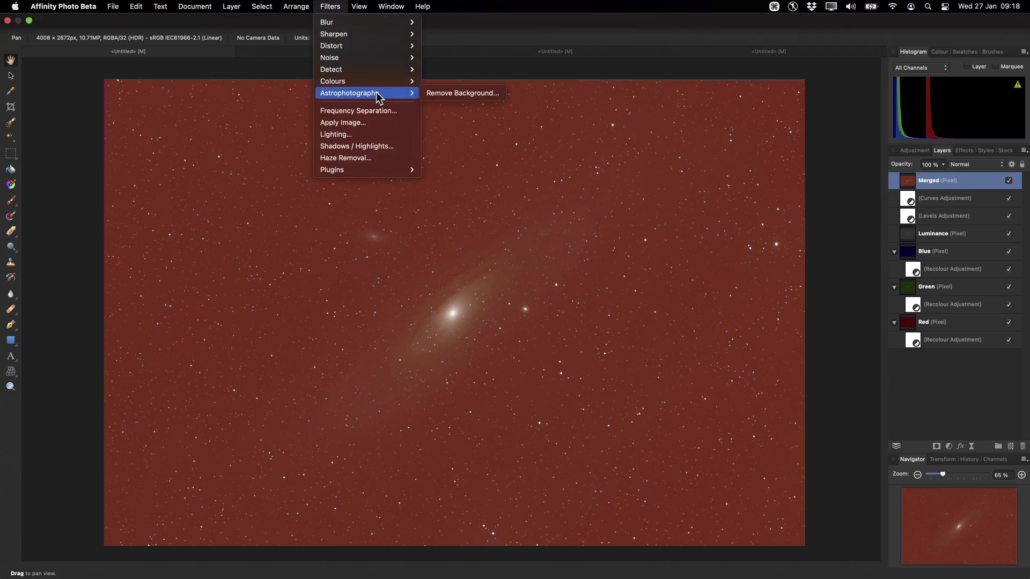
pyautogui.click(500, 94)
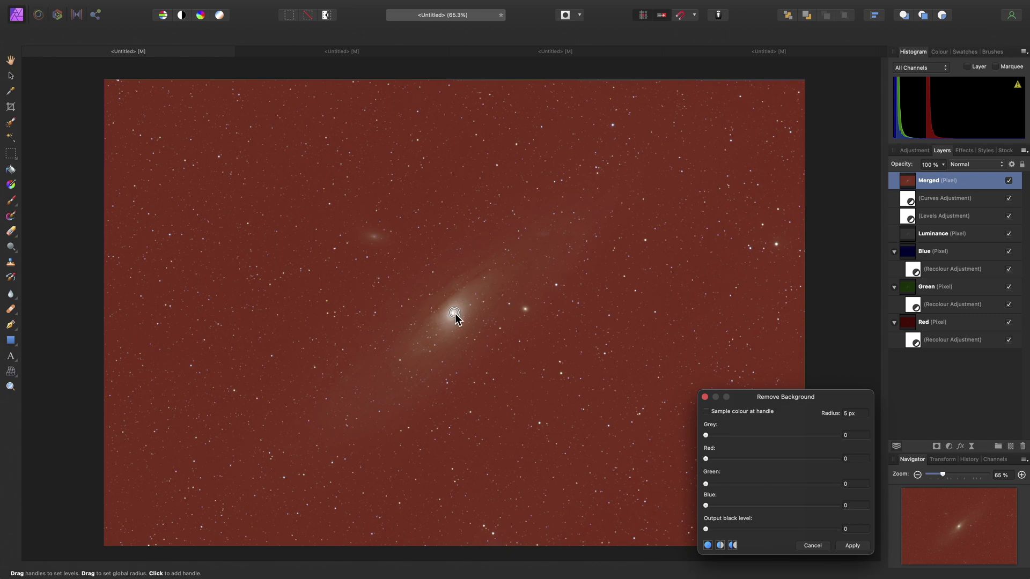
pyautogui.moveTo(454, 313); pyautogui.dragTo(456, 306)
pyautogui.moveTo(469, 270); pyautogui.dragTo(262, 139)
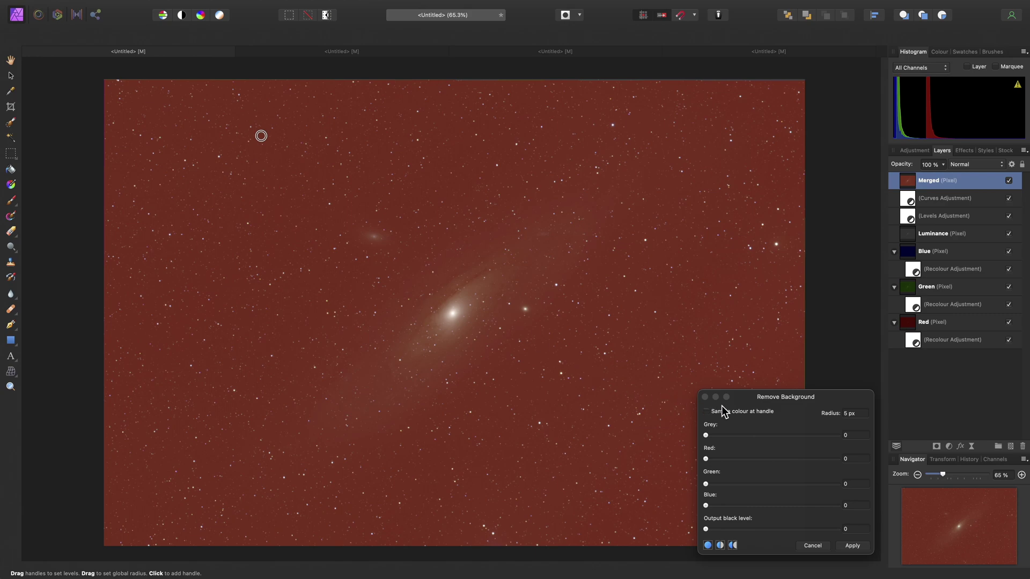
pyautogui.click(754, 413)
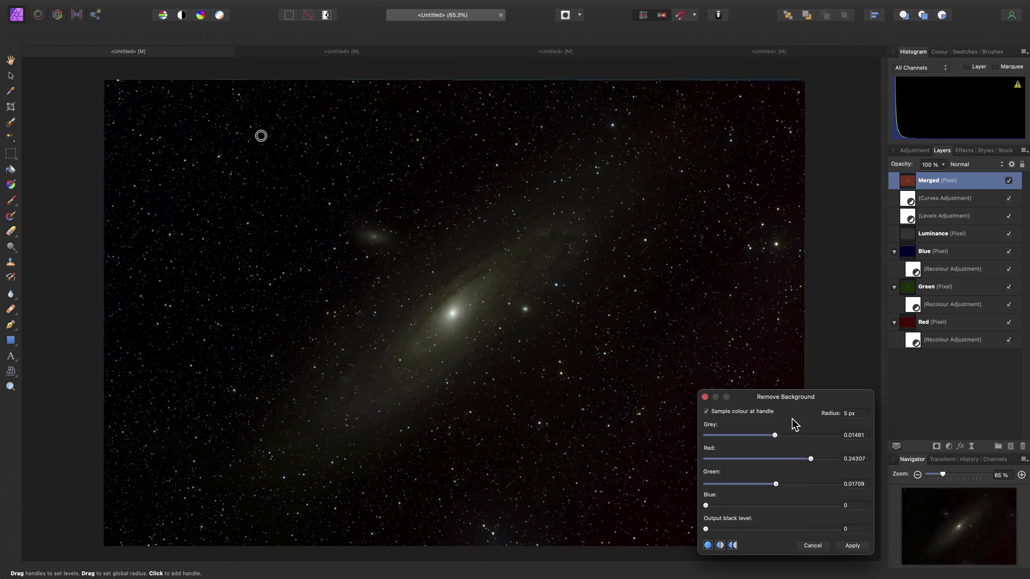
# Add a second background sample in the lower-right sky, raise the output black level to 0.01659 and apply the background removal
pyautogui.moveTo(784, 399); pyautogui.dragTo(721, 84)
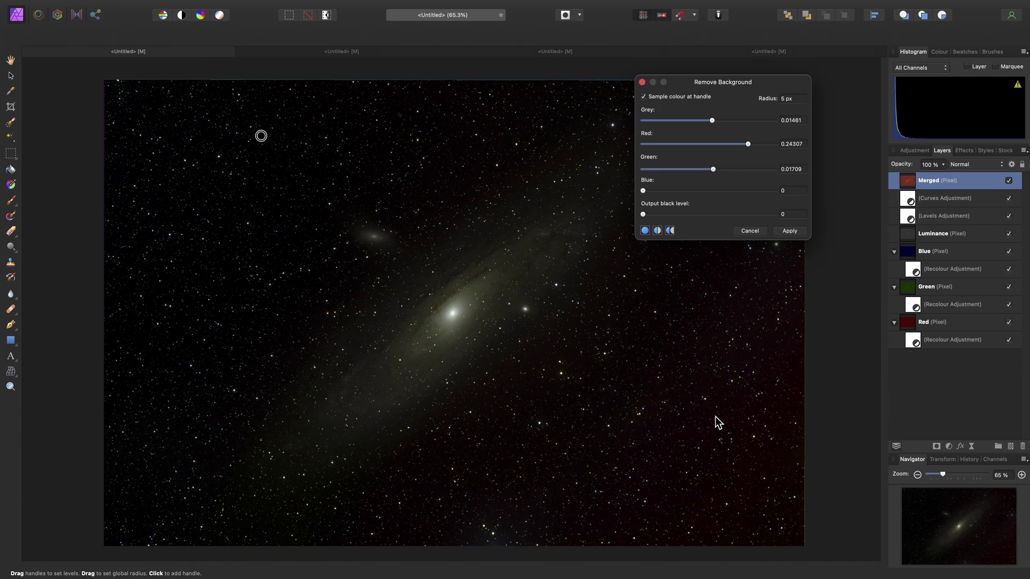
pyautogui.click(783, 459)
pyautogui.moveTo(782, 460); pyautogui.dragTo(784, 468)
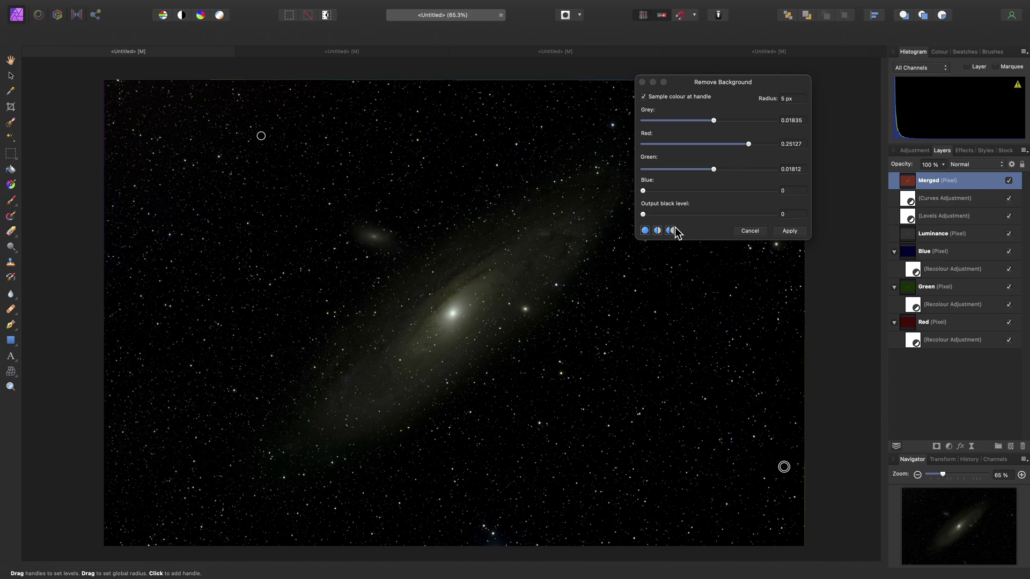
pyautogui.moveTo(646, 215); pyautogui.dragTo(713, 220)
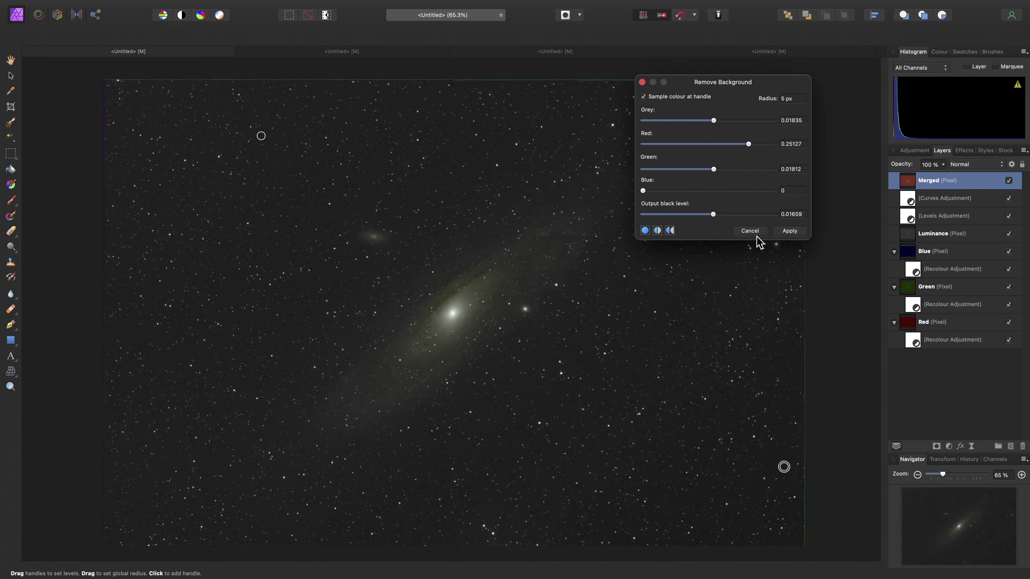
pyautogui.click(791, 232)
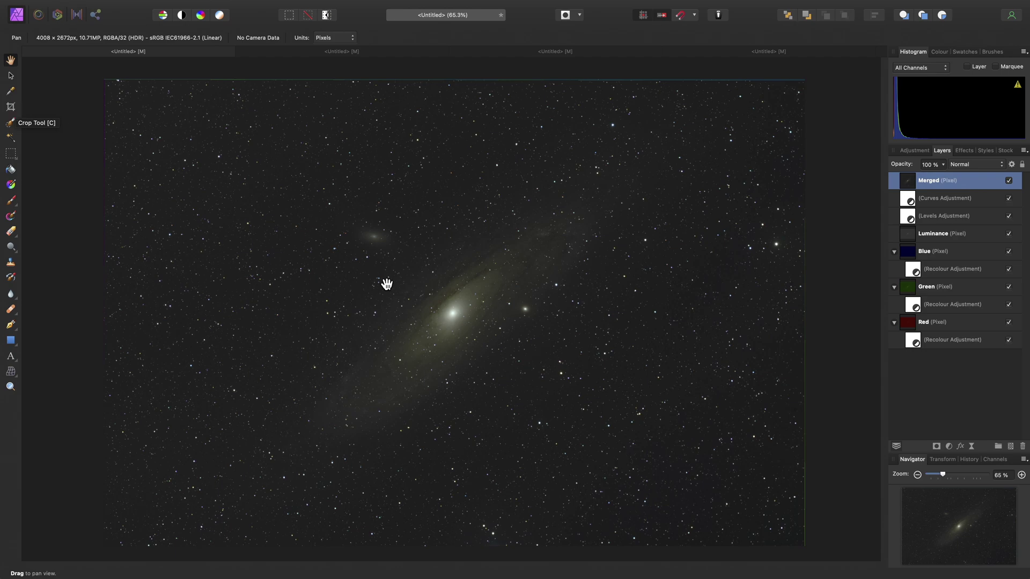
# Crop the misaligned image borders from the upper-left and lower-right corners, down to 3840 x 2559 px
pyautogui.press('c')
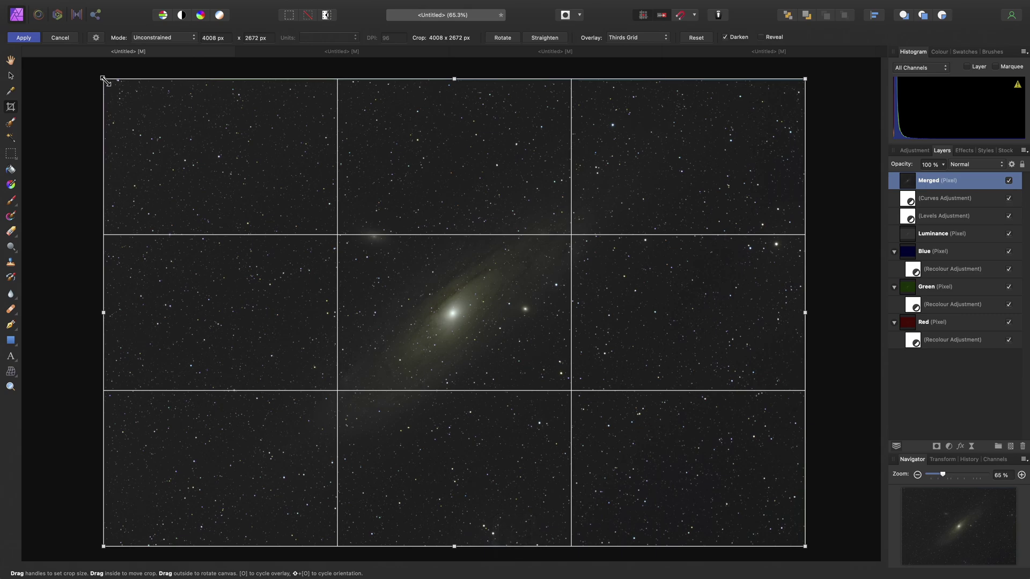
pyautogui.moveTo(104, 79); pyautogui.dragTo(118, 87)
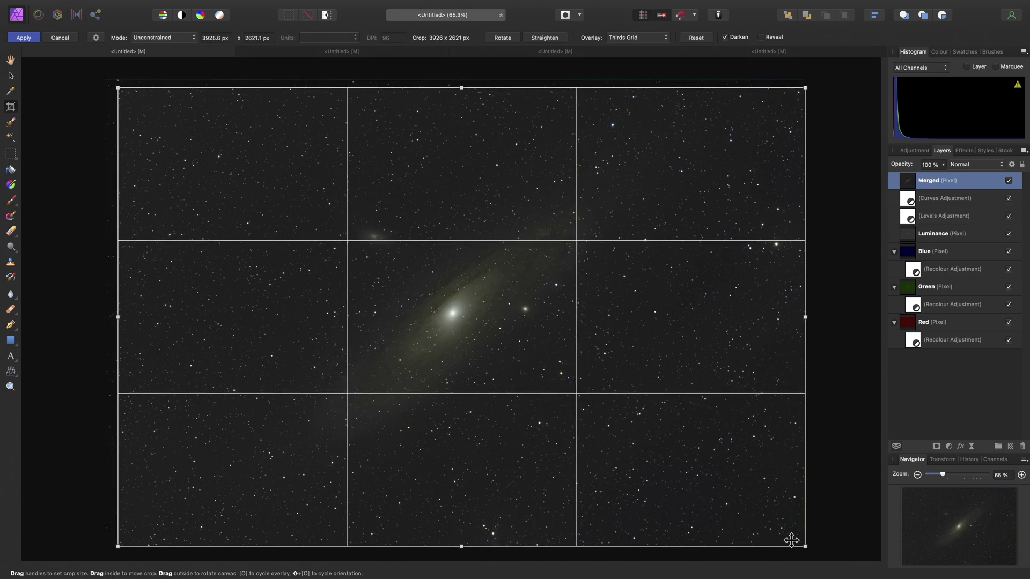
pyautogui.moveTo(810, 545); pyautogui.dragTo(791, 534)
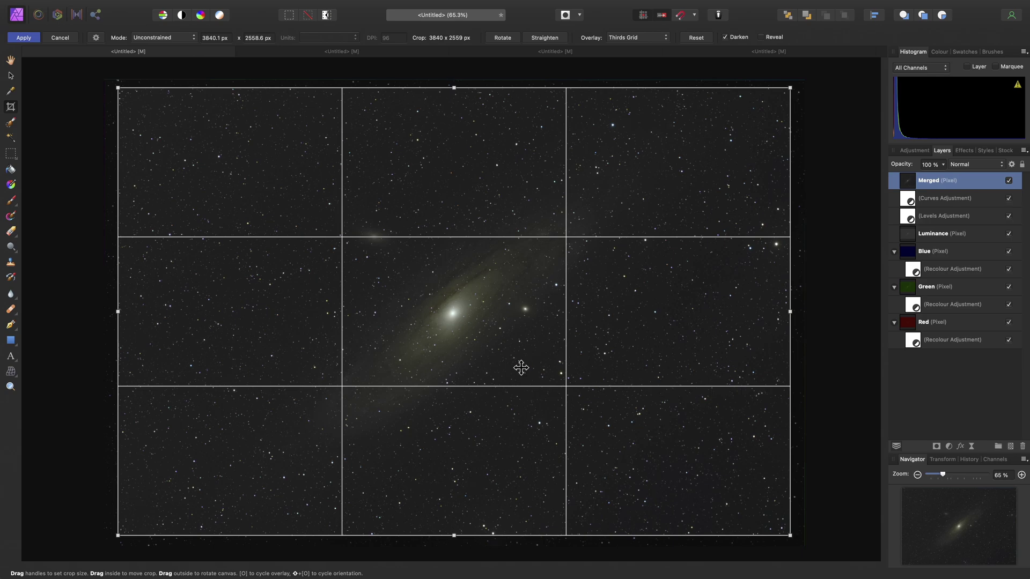
pyautogui.press('Return')
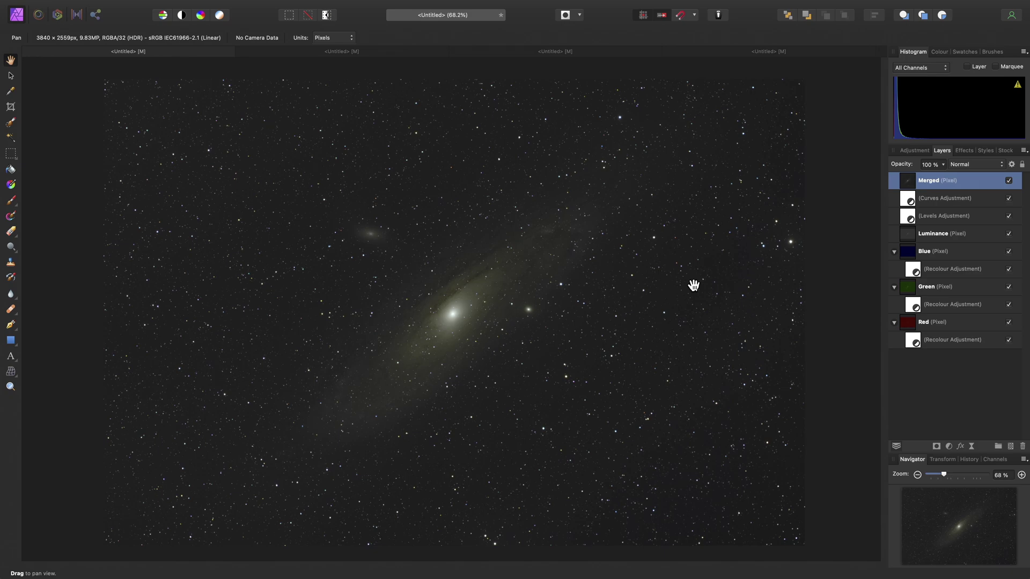
# Add a Curves adjustment above Merged and use its picker on the sky below the galaxy to darken the background slightly
pyautogui.press('super+m')
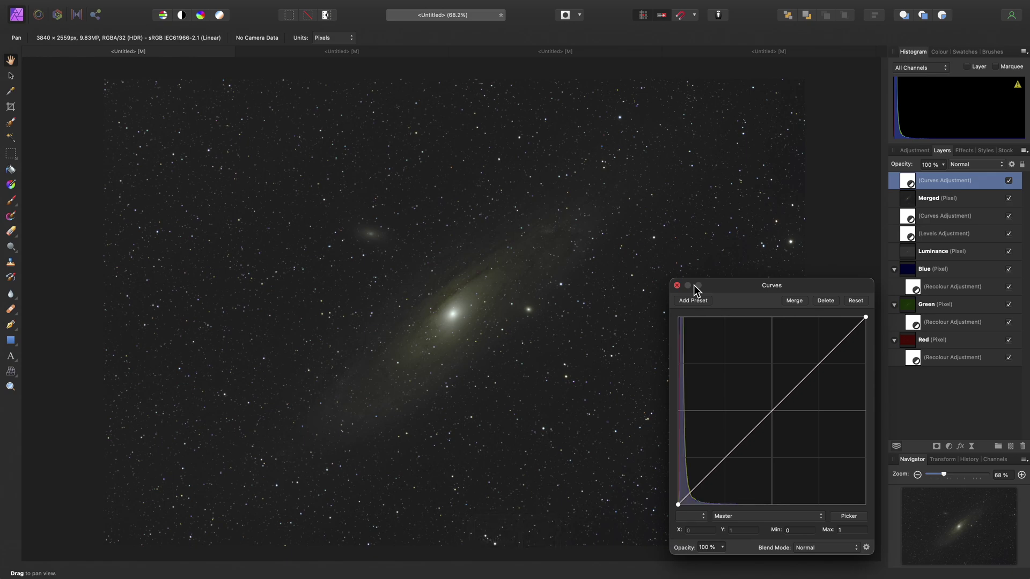
pyautogui.click(860, 518)
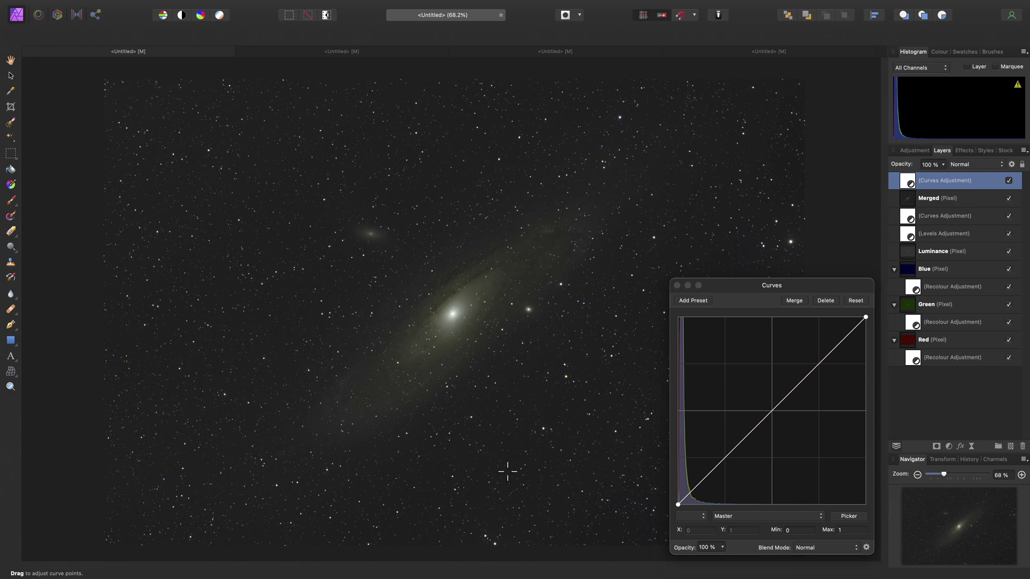
pyautogui.click(507, 472)
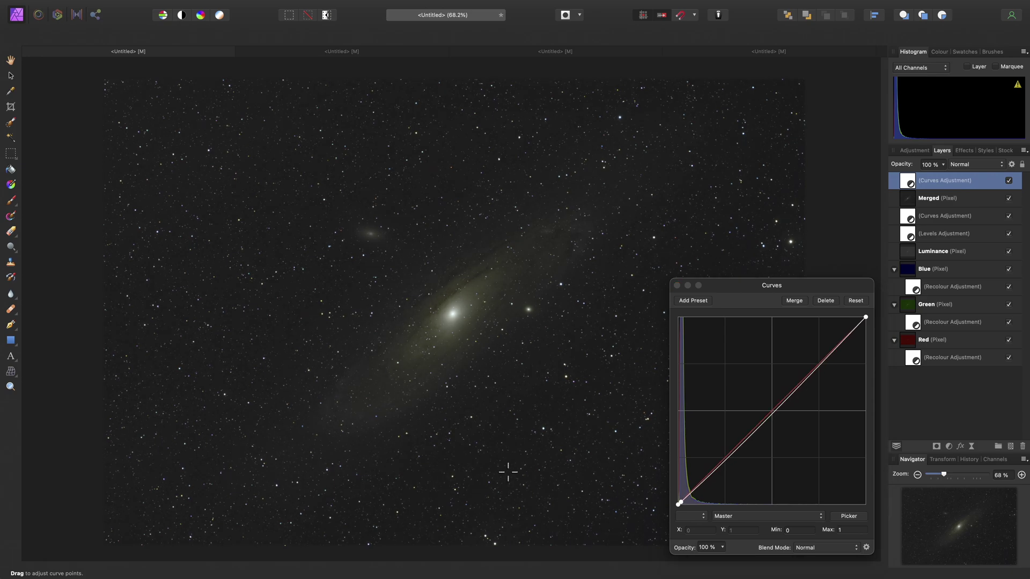
pyautogui.moveTo(507, 471); pyautogui.dragTo(507, 469)
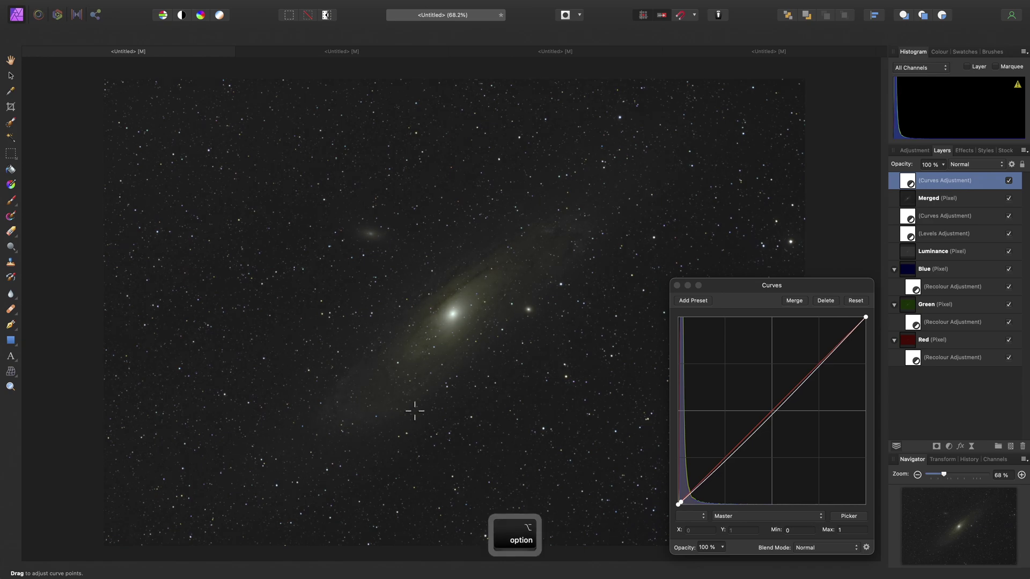
# Brighten the galaxy's outer disc with the curve picker, and tame the highlights with a curve point at about X 0.506, Y 0.743
pyautogui.scroll(3, 414, 411)
pyautogui.scroll(1, 414, 411)
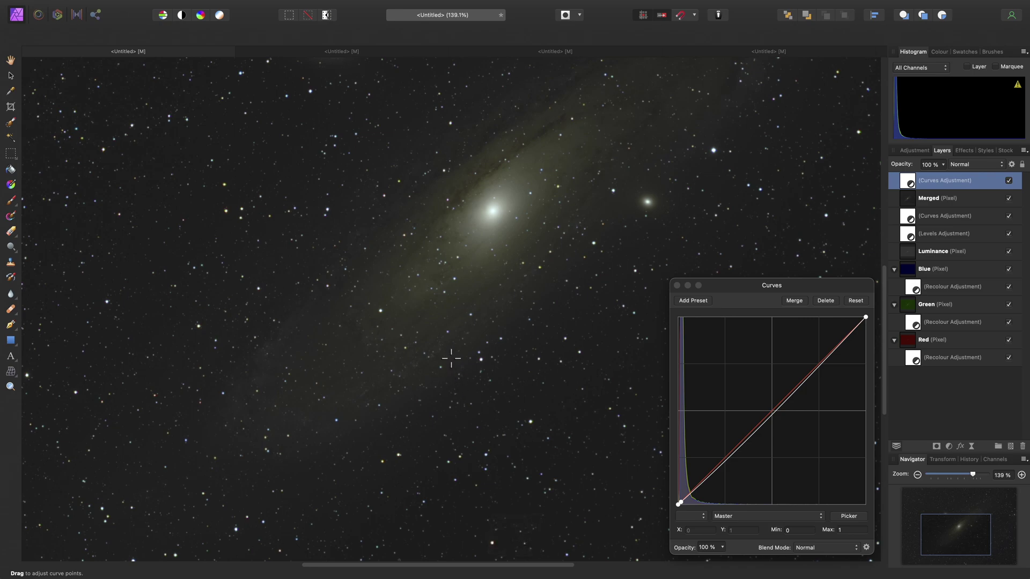
pyautogui.moveTo(451, 357); pyautogui.dragTo(447, 350)
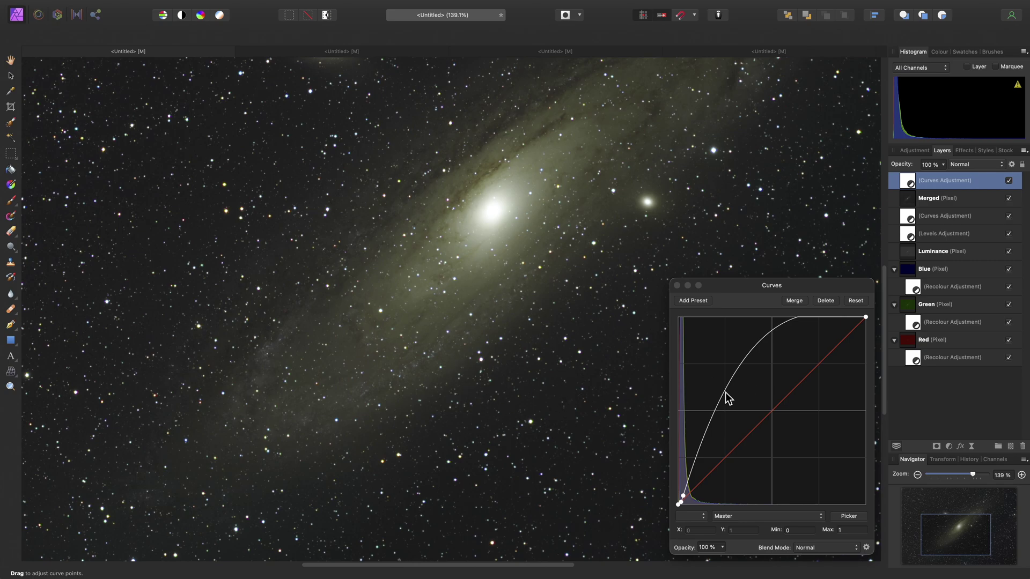
pyautogui.moveTo(725, 393); pyautogui.dragTo(773, 367)
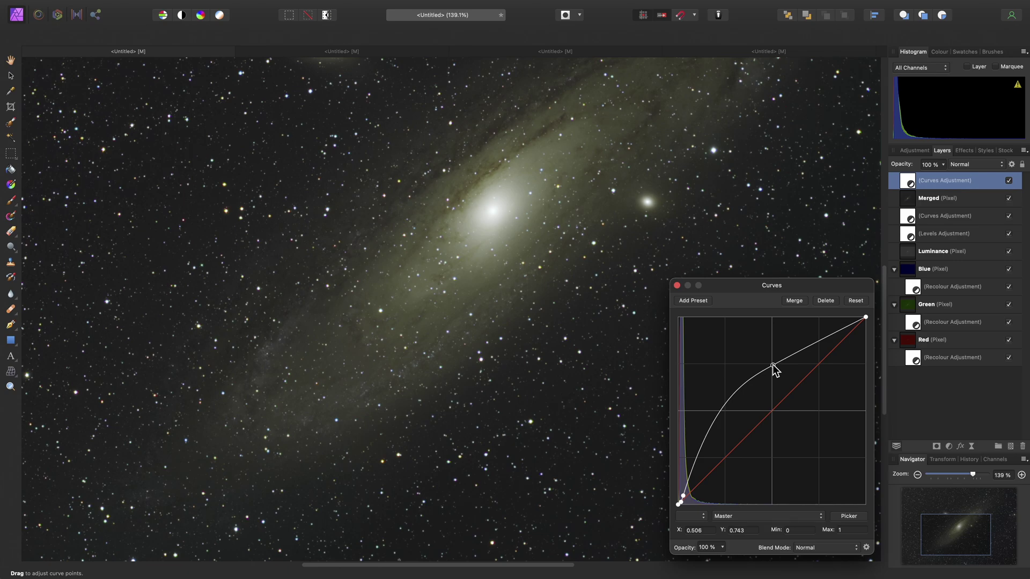
pyautogui.click(678, 286)
pyautogui.press('super+0')
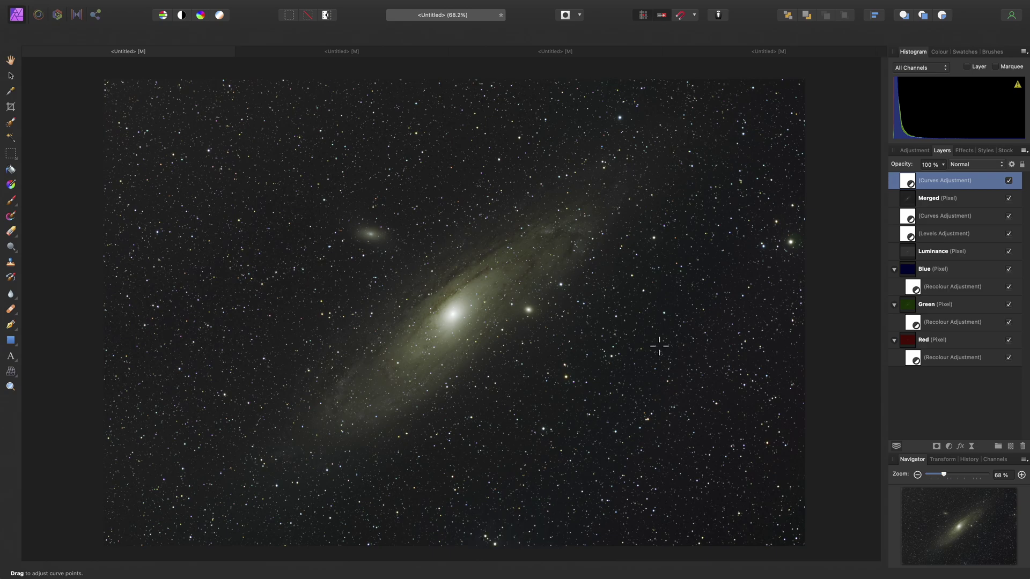
# Add a second Curves adjustment on top and use its picker to anchor the sky below the galaxy and brighten the galaxy's lower-left disc
pyautogui.press('super+m')
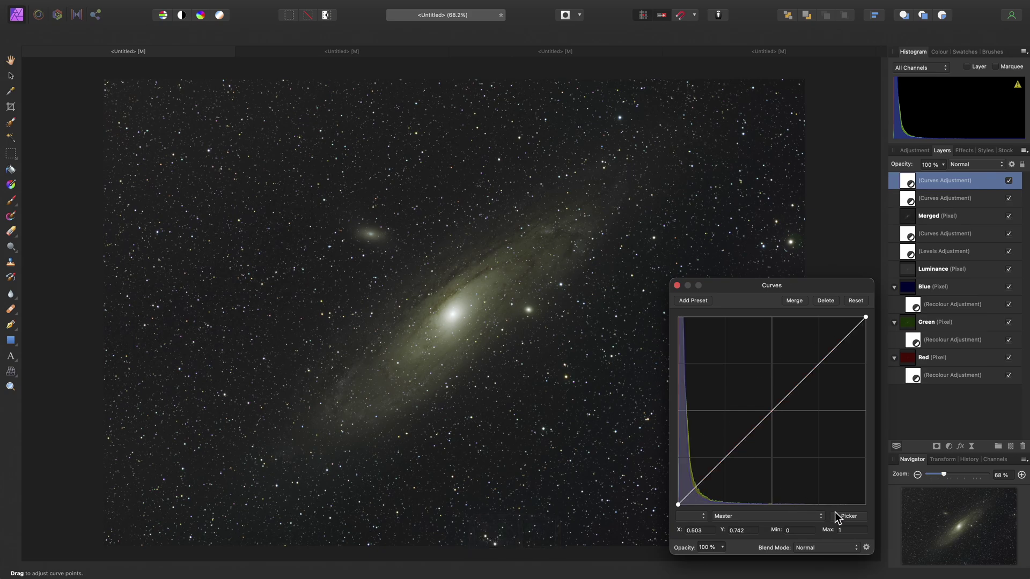
pyautogui.click(857, 518)
pyautogui.moveTo(481, 466)
pyautogui.mouseDown()
pyautogui.moveTo(481, 483)
pyautogui.moveTo(480, 466)
pyautogui.mouseUp()
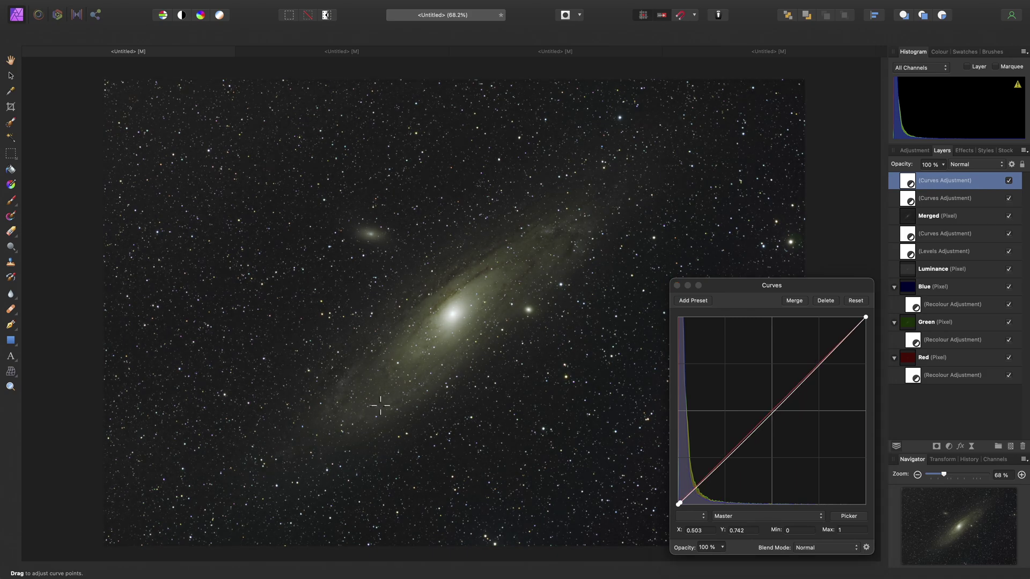
pyautogui.moveTo(379, 406); pyautogui.dragTo(375, 389)
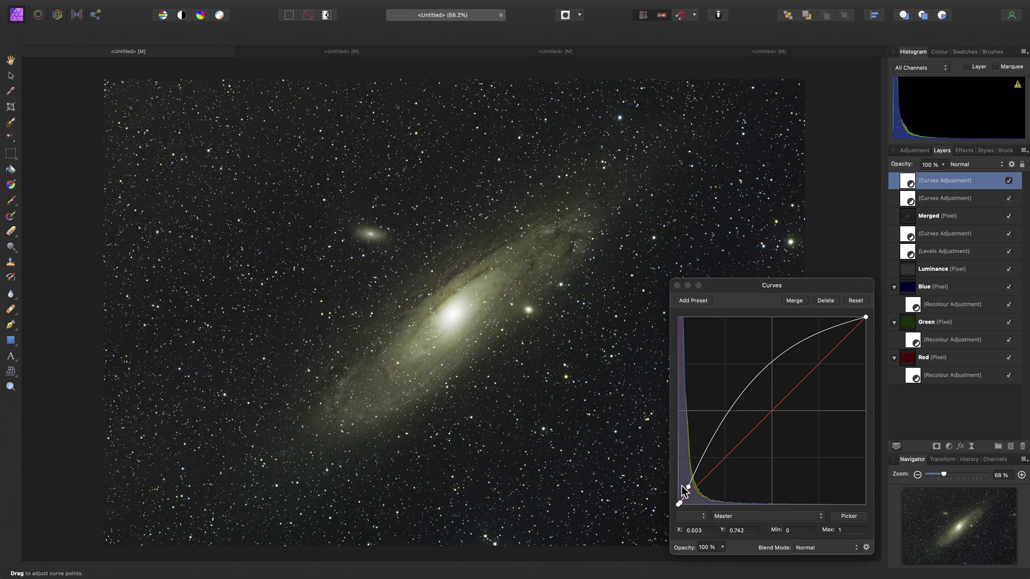
# Raise the curve's lowest shadow point to about X 0.014, Y 0.023 to soften the contrast between sky and disc
pyautogui.click(680, 503)
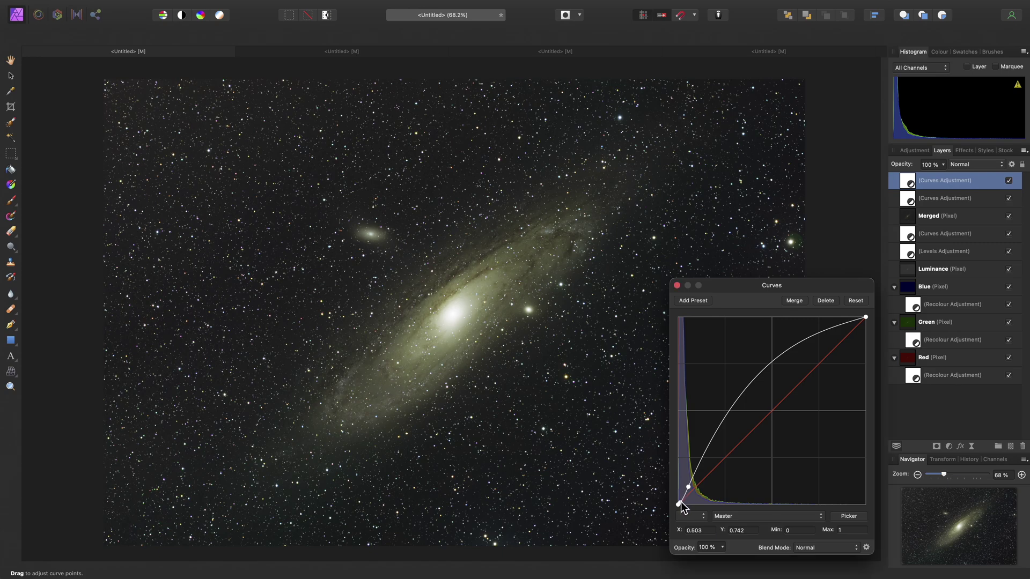
pyautogui.click(681, 500)
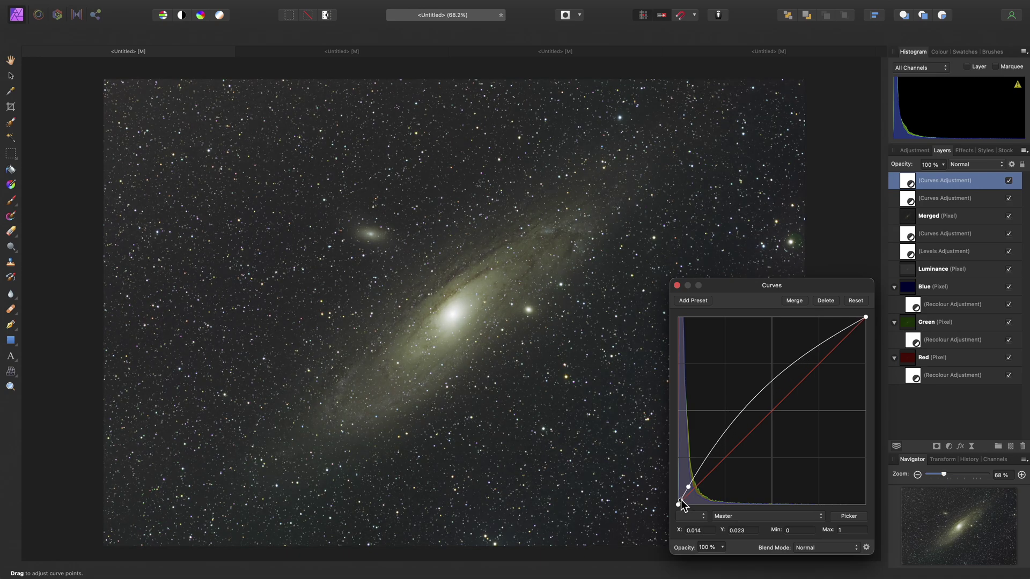
pyautogui.moveTo(681, 500); pyautogui.dragTo(681, 498)
pyautogui.click(677, 285)
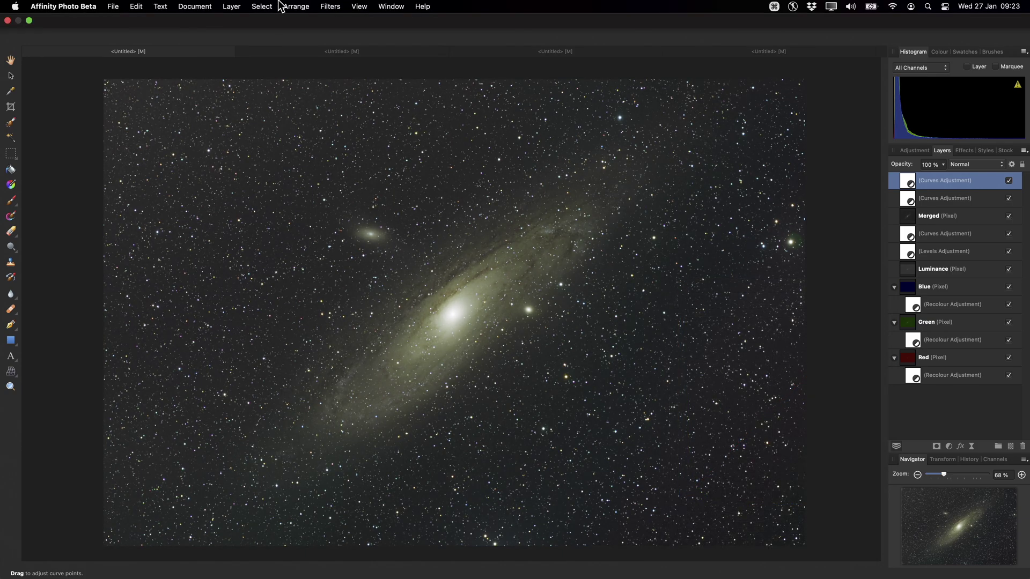
# Add a Brightness / Contrast adjustment on top with brightness 25 % and contrast 8 %
pyautogui.click(231, 6)
pyautogui.moveTo(287, 160)
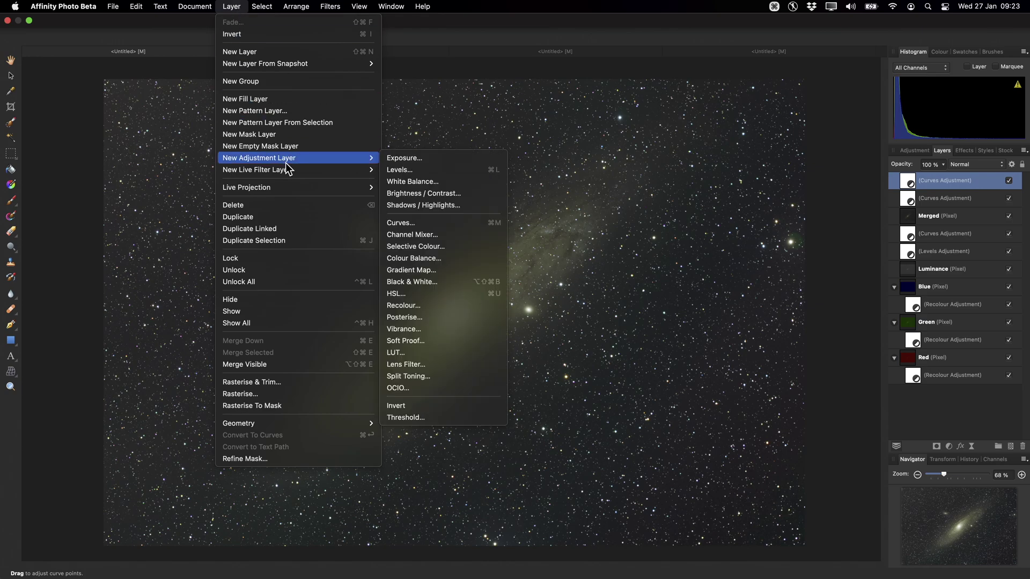
pyautogui.click(479, 198)
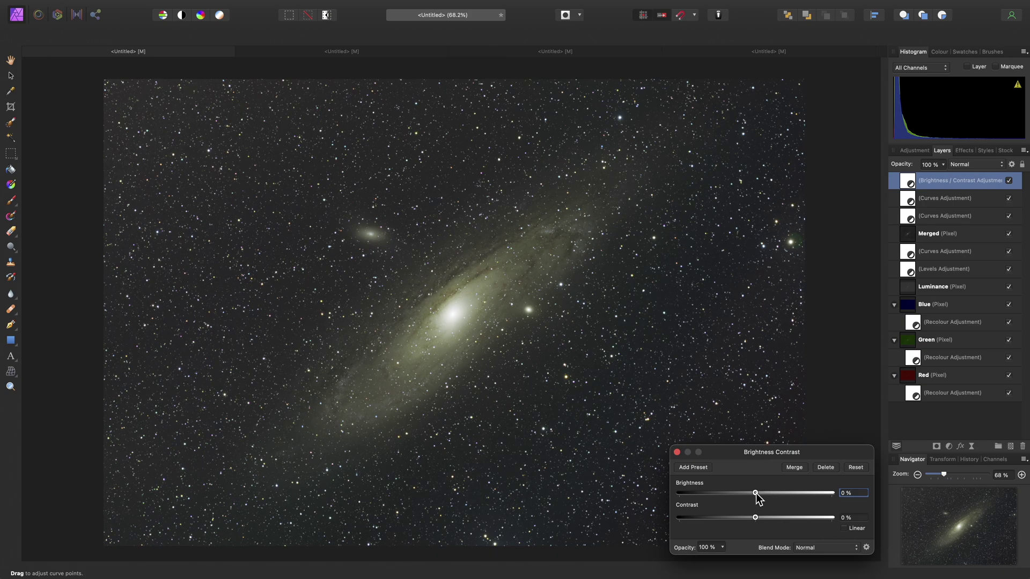
pyautogui.moveTo(756, 492); pyautogui.dragTo(761, 518)
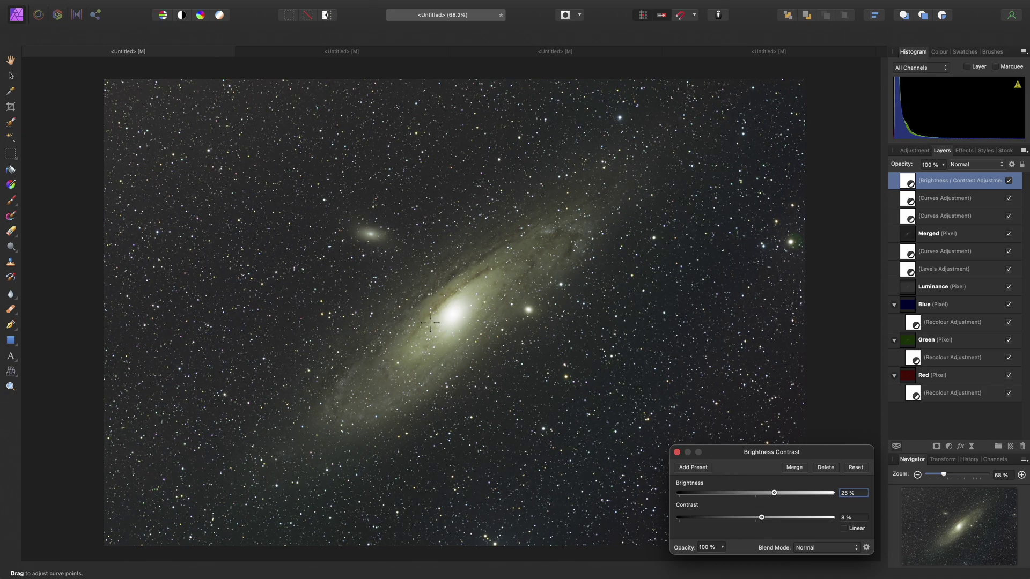
pyautogui.click(677, 453)
# Set up the Paint Brush Tool with 0 % hardness and a width of about 521 px, roughly covering the galaxy's core
pyautogui.click(12, 205)
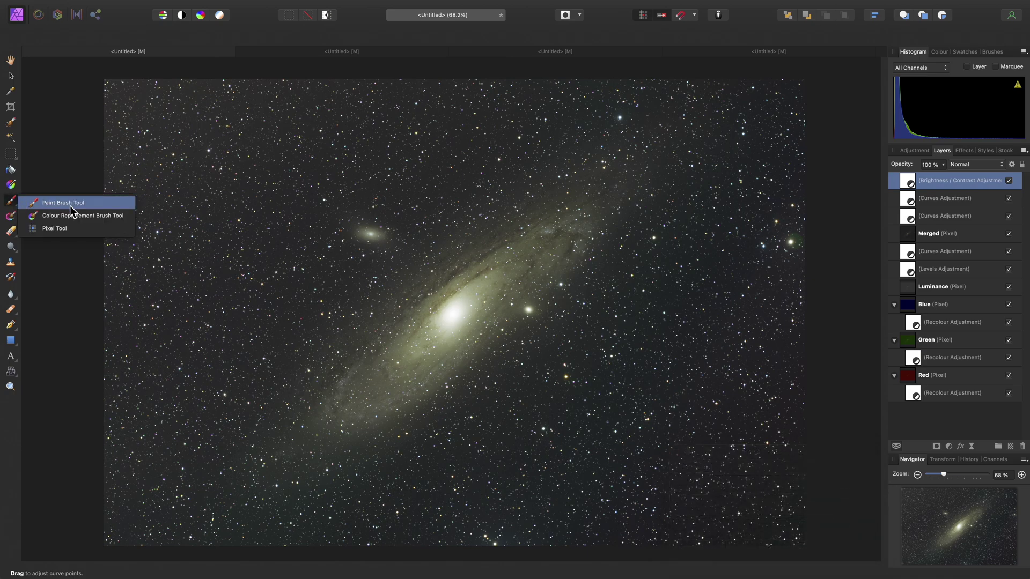
pyautogui.click(88, 202)
pyautogui.press(']')
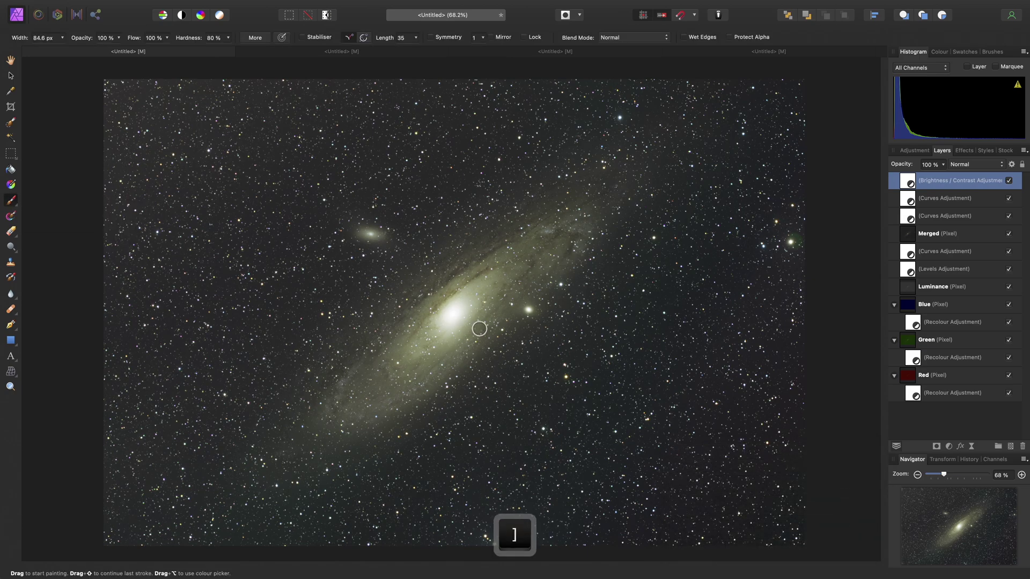
pyautogui.press(']')
pyautogui.press(']')
pyautogui.press(']')
pyautogui.click(230, 37)
pyautogui.moveTo(229, 50); pyautogui.dragTo(147, 50)
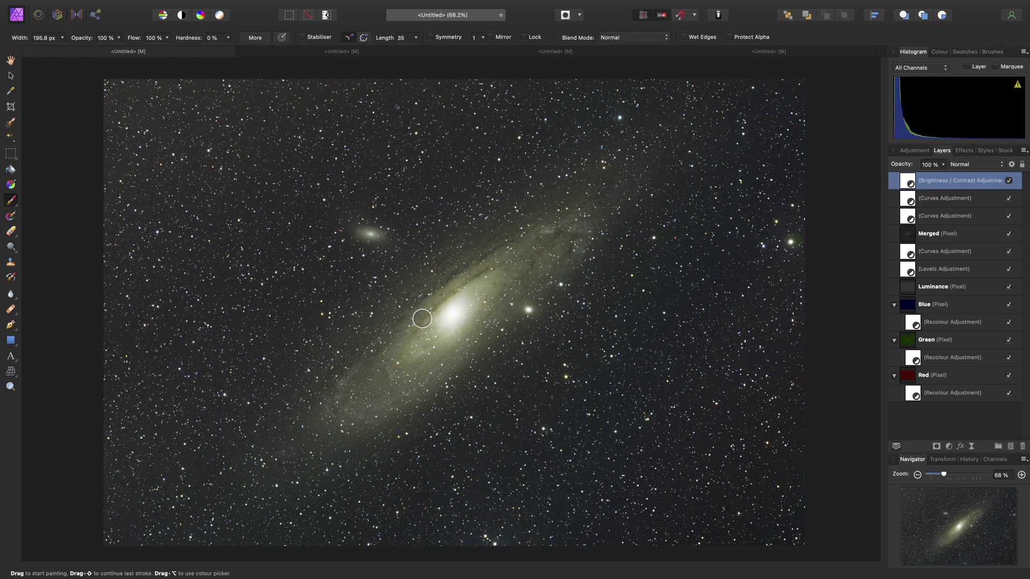
pyautogui.press(']')
pyautogui.press(']')
pyautogui.press(']')
pyautogui.press(']')
pyautogui.press(']')
pyautogui.press(']')
pyautogui.press(']')
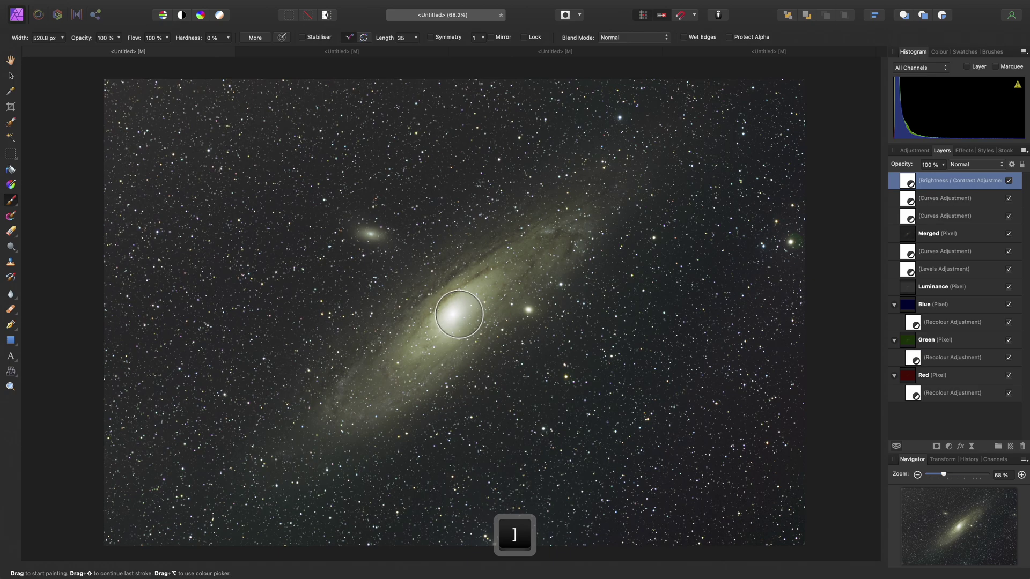
# Paint black over the galaxy's bright core to mask it out of the Brightness / Contrast adjustment
pyautogui.click(939, 52)
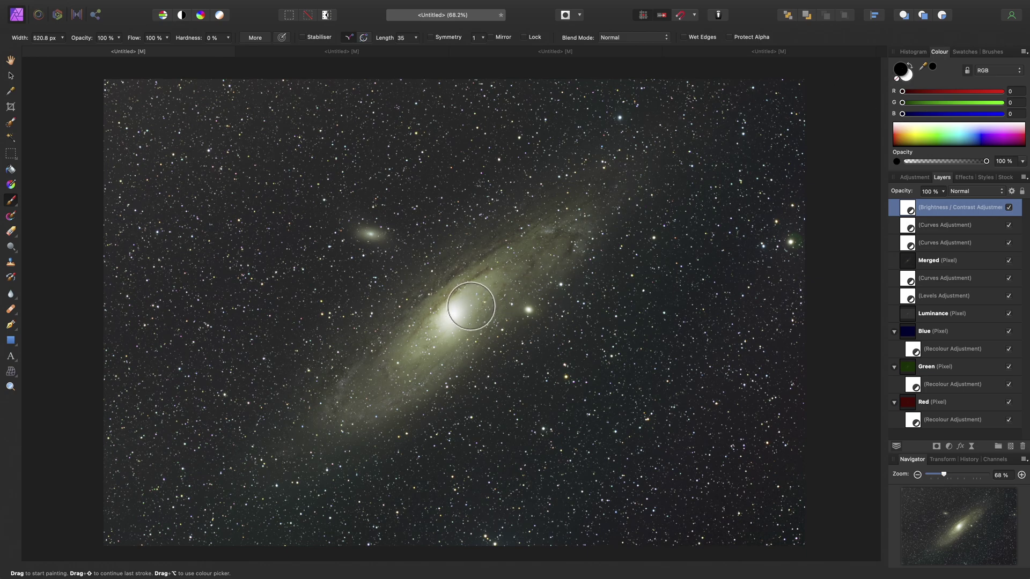
pyautogui.moveTo(467, 301); pyautogui.dragTo(439, 329)
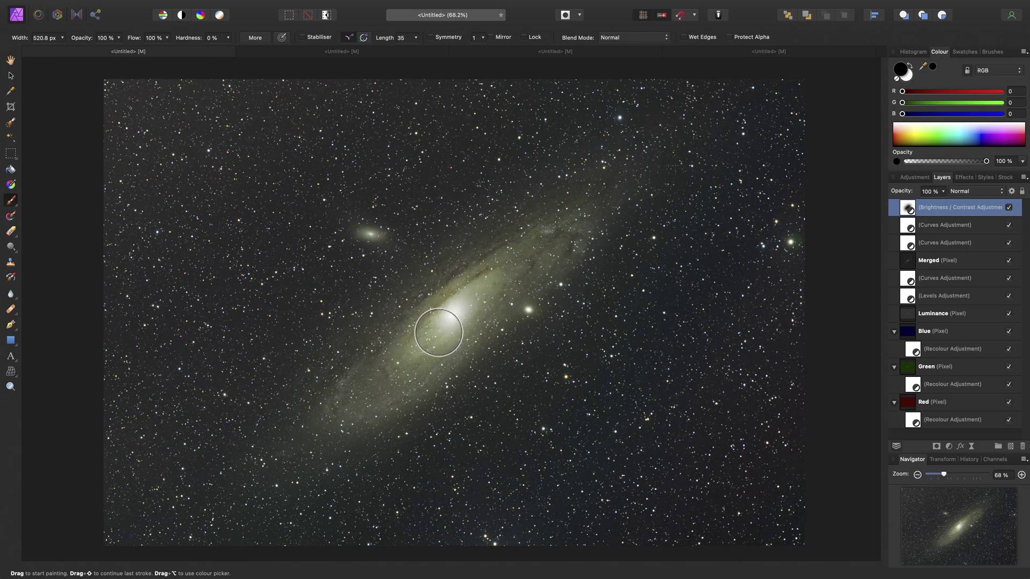
pyautogui.press('h')
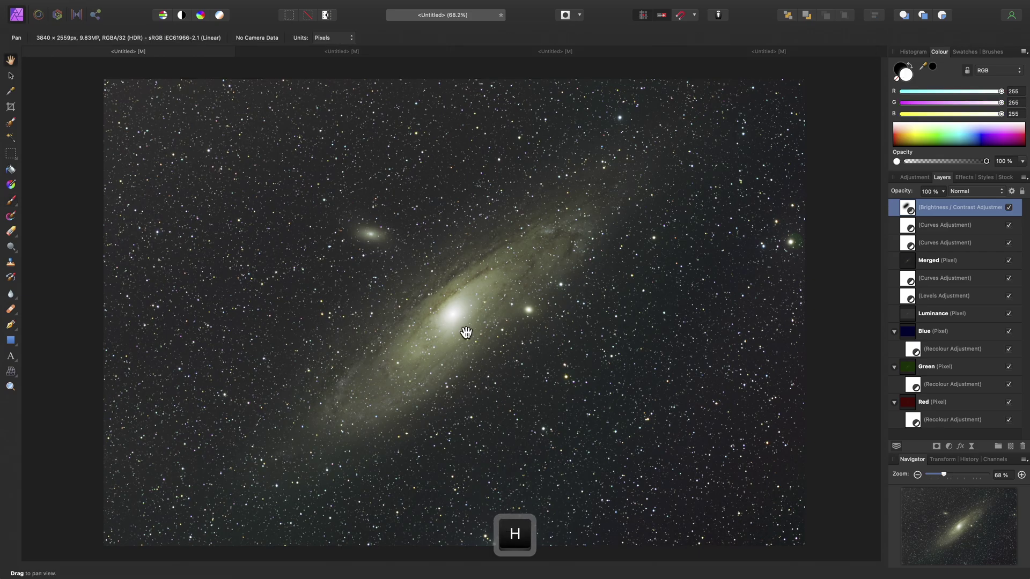
# Compare the galaxy's core up close with the Brightness / Contrast adjustment hidden and shown
pyautogui.scroll(5, 467, 333)
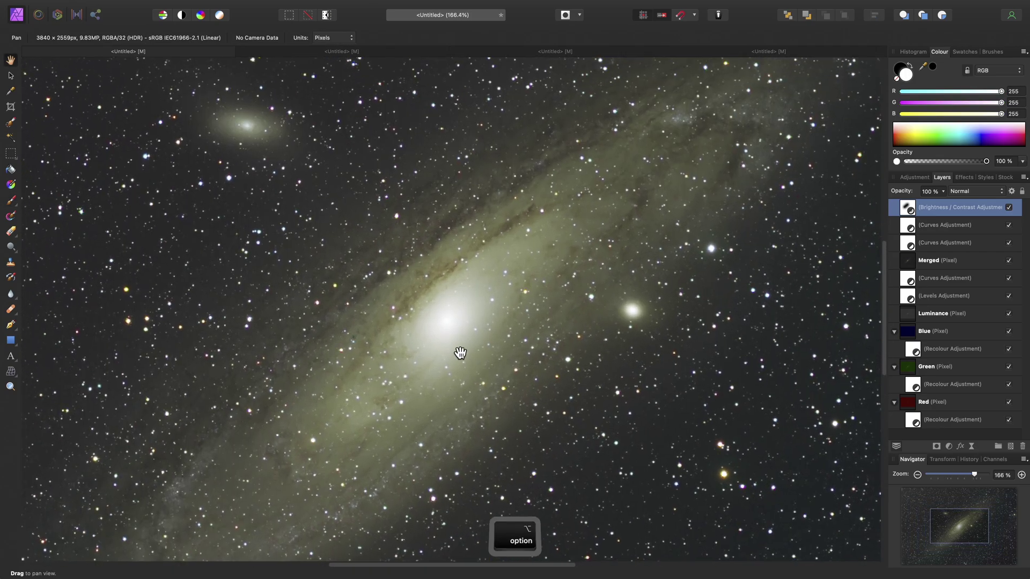
pyautogui.scroll(1, 464, 357)
pyautogui.click(1009, 209)
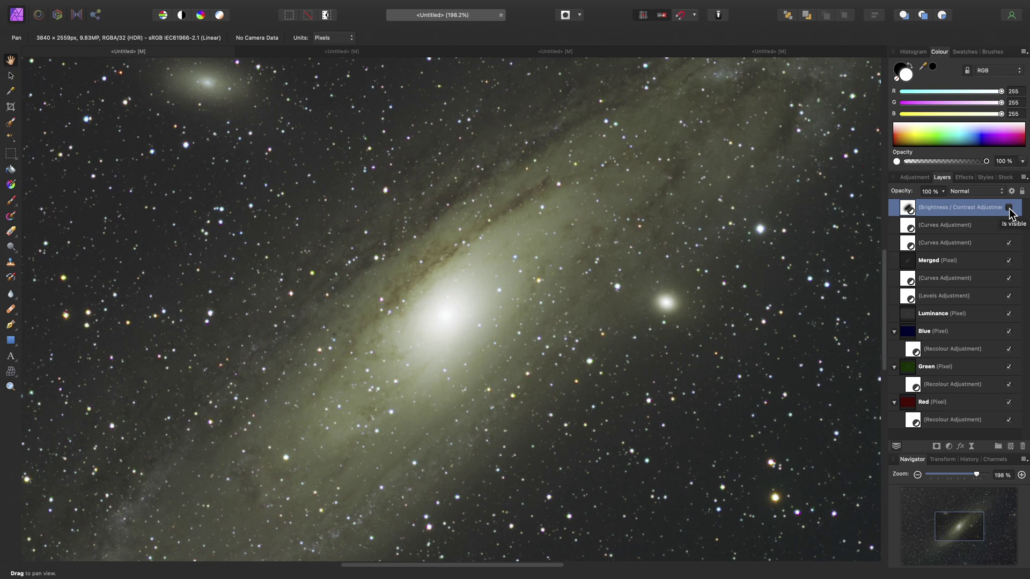
pyautogui.click(1009, 209)
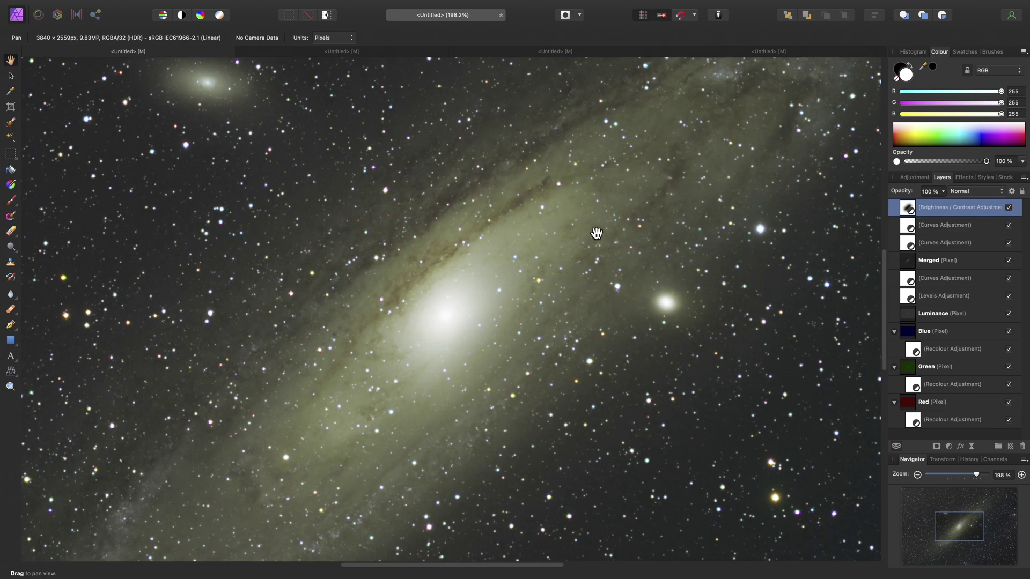
pyautogui.click(1009, 209)
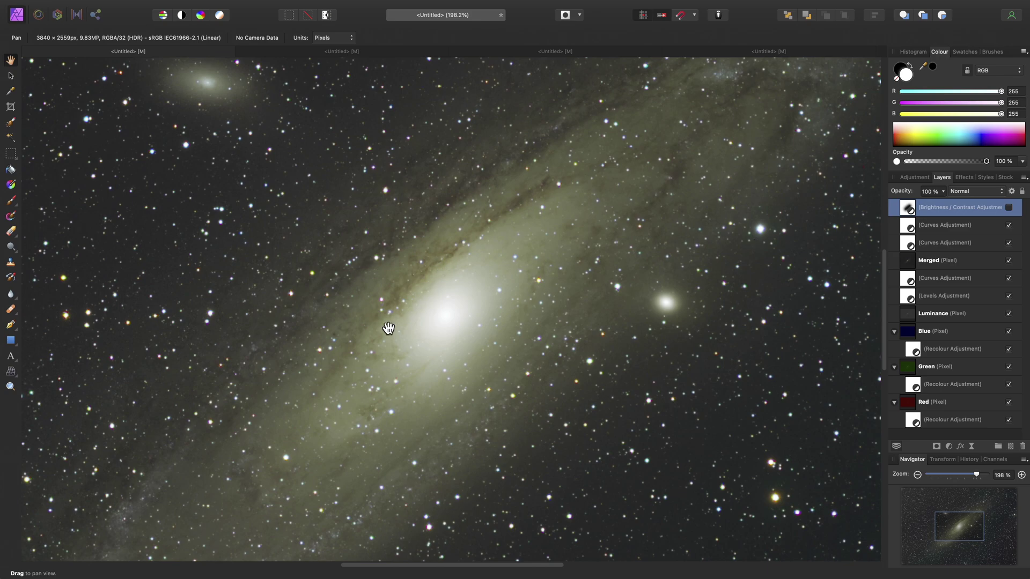
pyautogui.click(1008, 209)
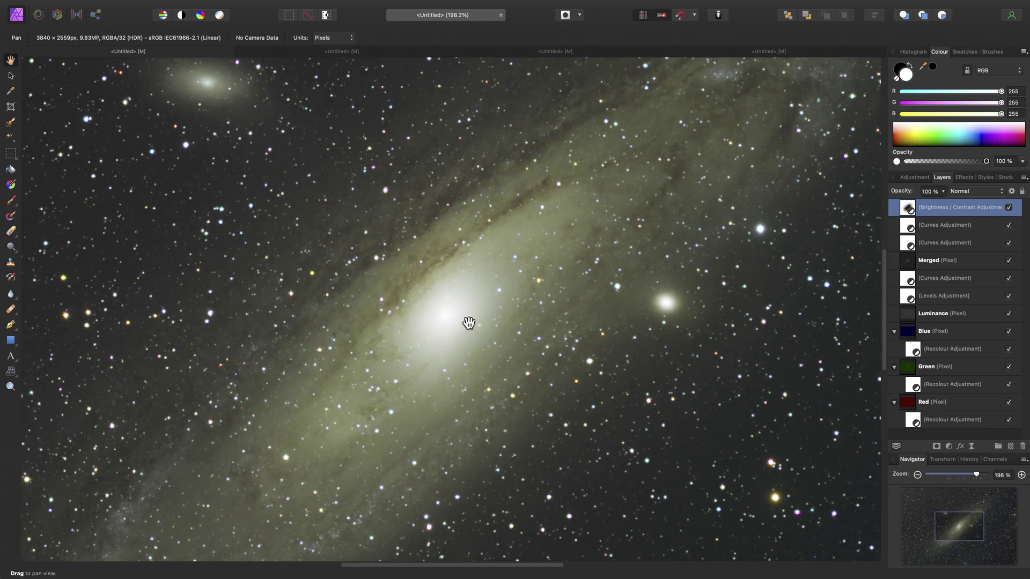
pyautogui.press('super+0')
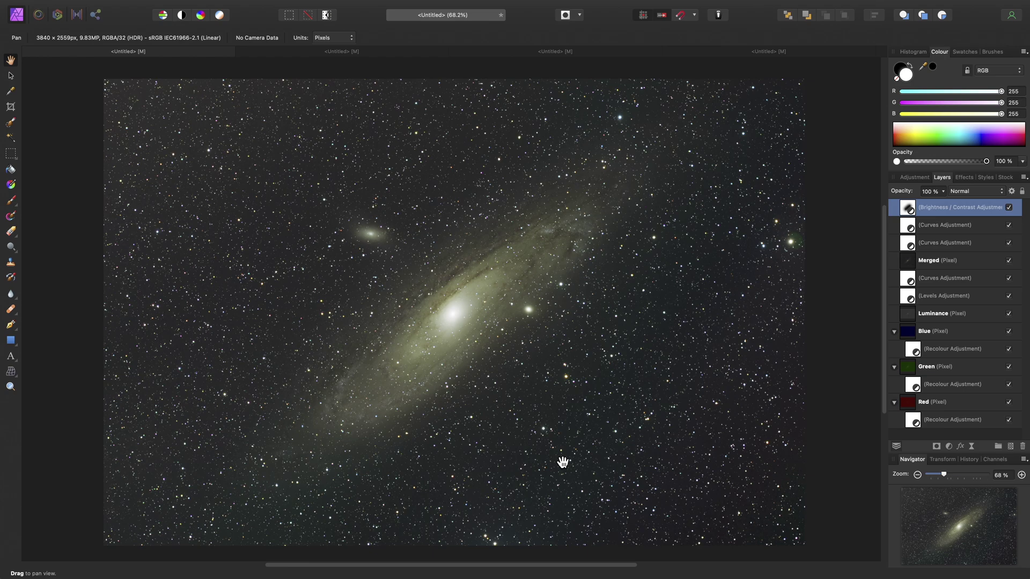
# Start Select Sampled Colour on the Merged layer, set the model to Intensity and sample a bright blue-white star upper right of the galaxy
pyautogui.click(964, 261)
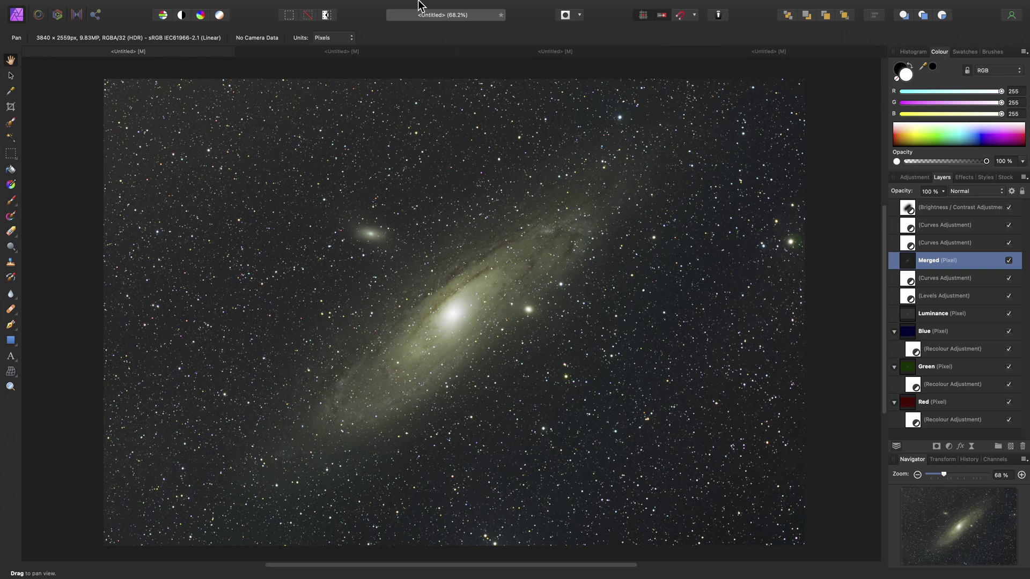
pyautogui.click(263, 6)
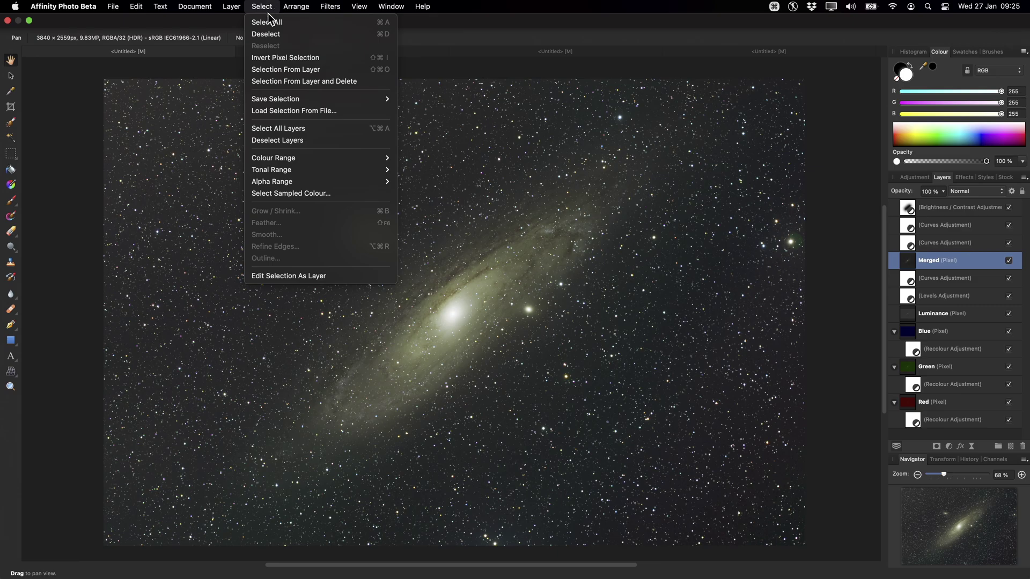
pyautogui.click(361, 192)
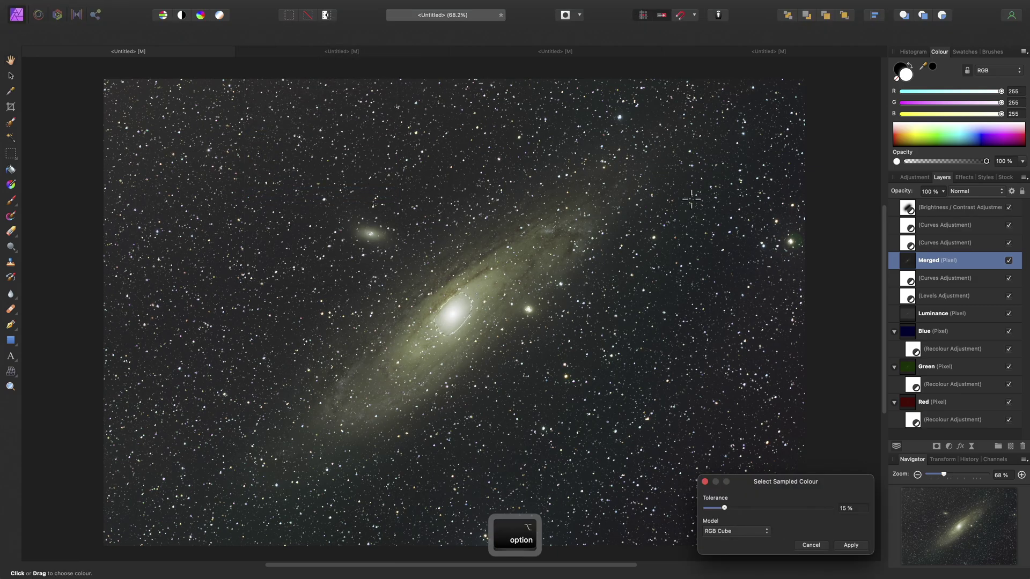
pyautogui.scroll(3, 607, 186)
pyautogui.scroll(10, 607, 185)
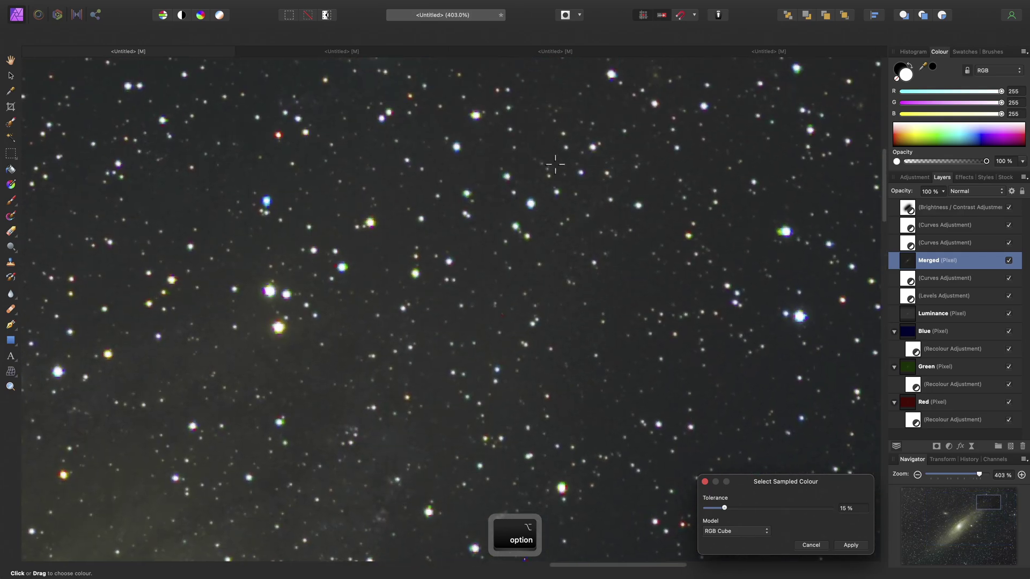
pyautogui.scroll(3, 483, 288)
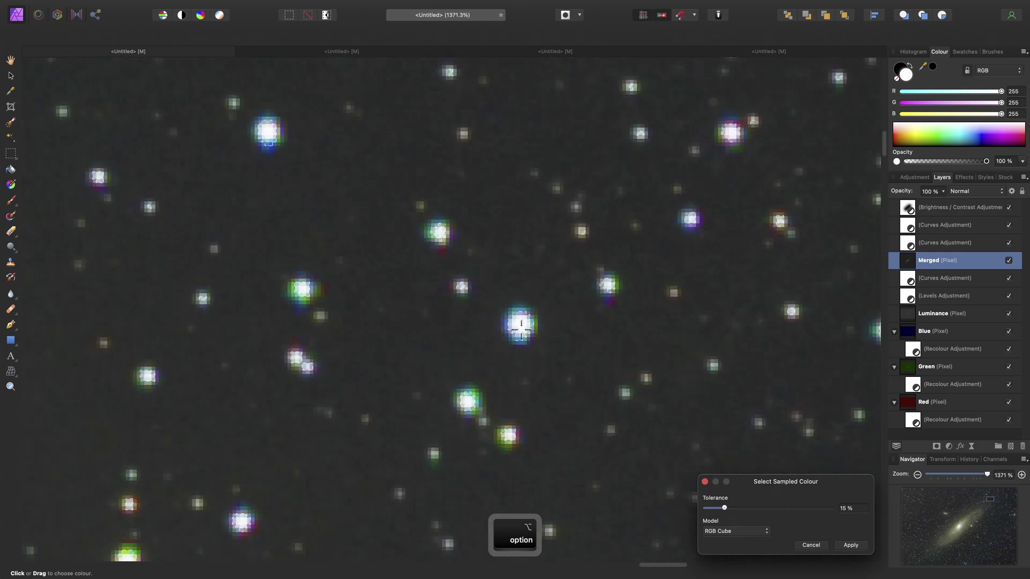
pyautogui.click(734, 531)
pyautogui.click(734, 553)
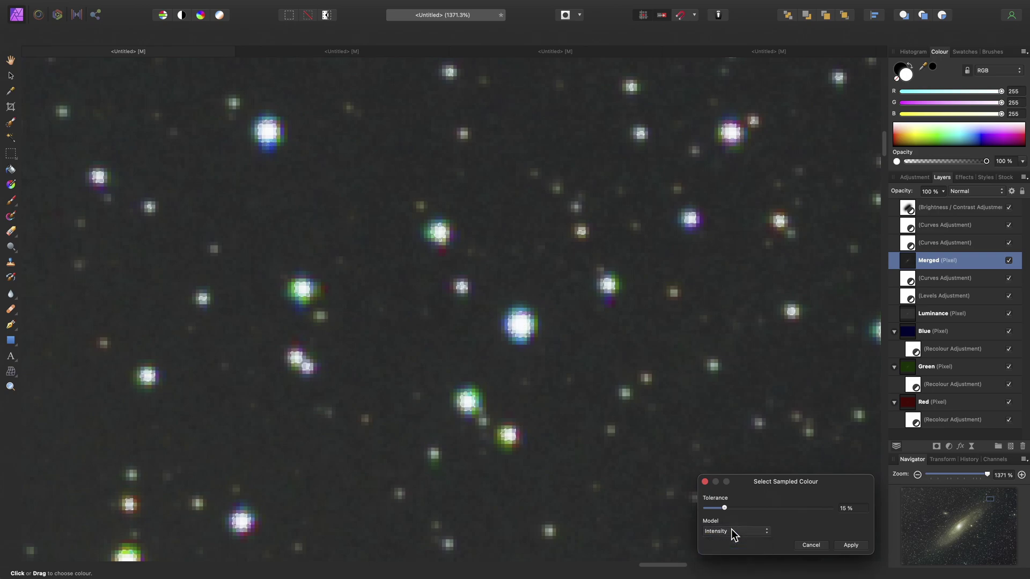
pyautogui.click(519, 325)
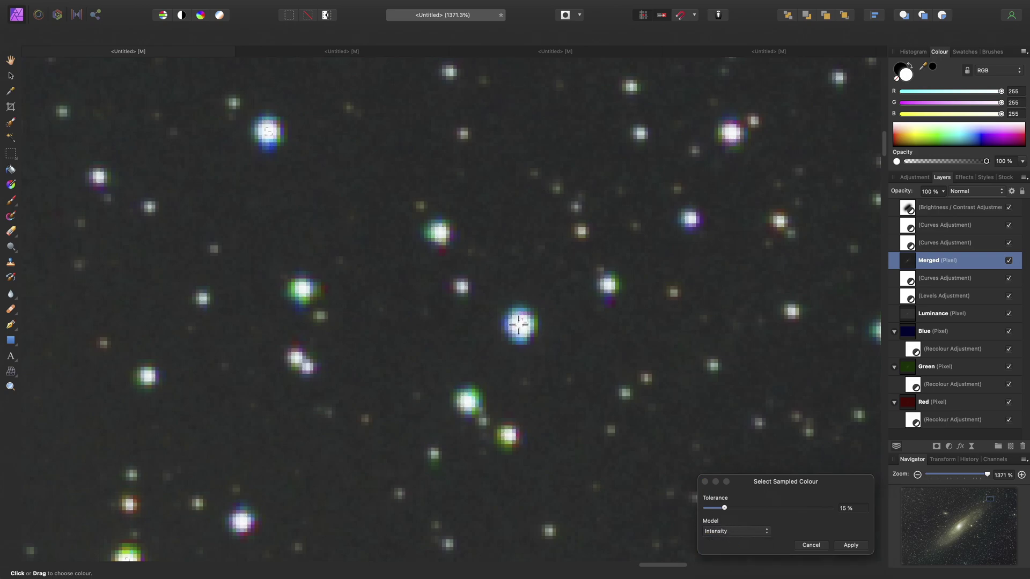
# Set the sampled colour tolerance to 100 %, check the selection around the neighbouring stars and apply it
pyautogui.moveTo(726, 508); pyautogui.dragTo(826, 519)
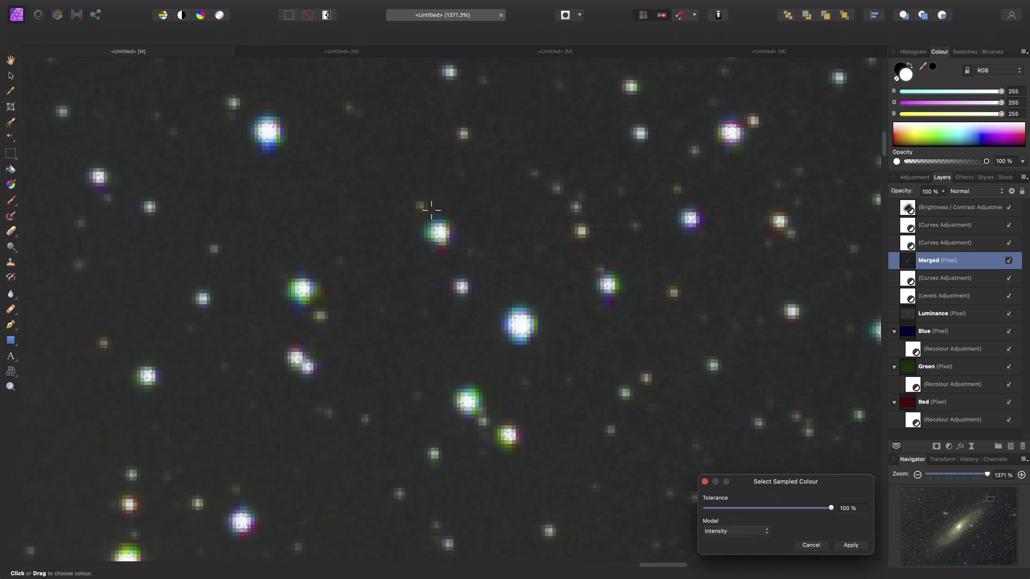
pyautogui.scroll(10, 431, 210)
pyautogui.hscroll(-6, 431, 210)
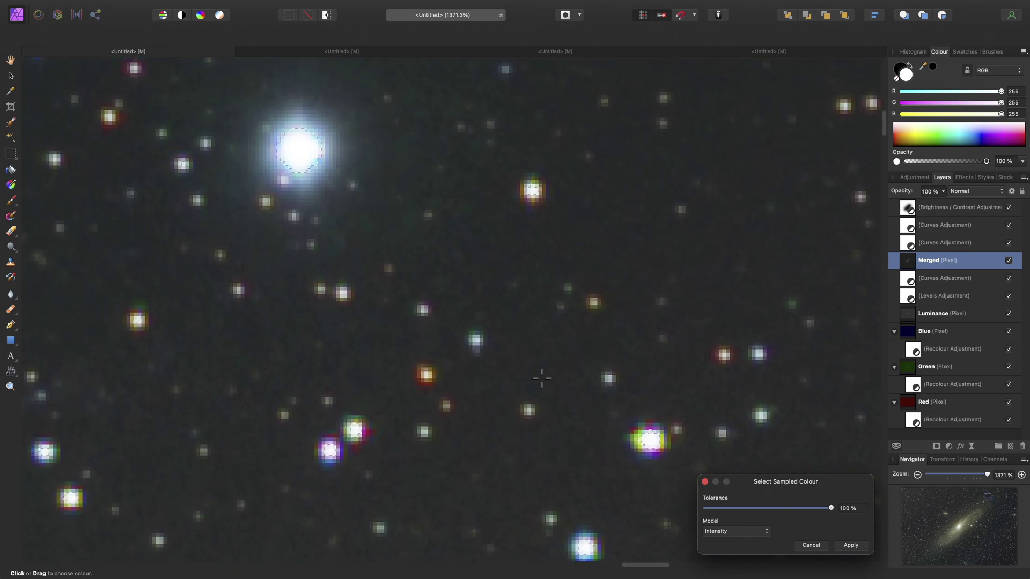
pyautogui.scroll(10, 541, 378)
pyautogui.hscroll(-12, 542, 378)
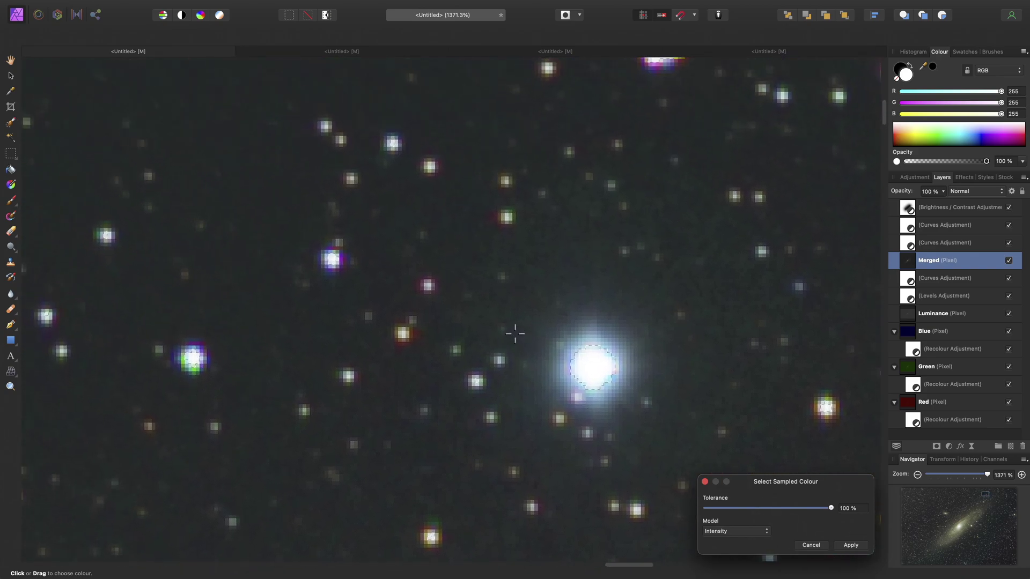
pyautogui.scroll(3, 515, 333)
pyautogui.hscroll(-4, 515, 333)
pyautogui.scroll(6, 476, 304)
pyautogui.hscroll(-5, 476, 303)
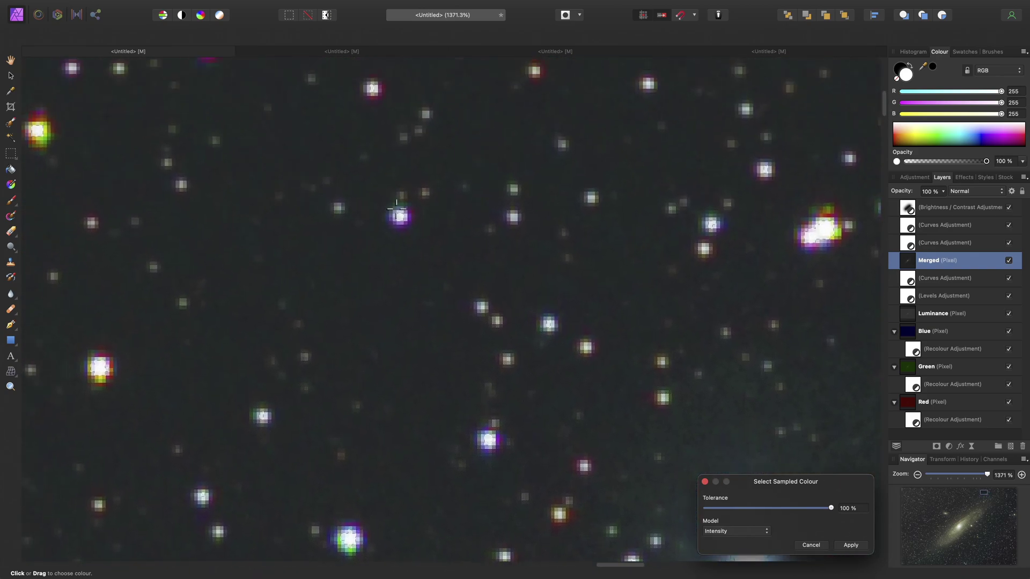
pyautogui.scroll(6, 397, 209)
pyautogui.hscroll(-5, 469, 169)
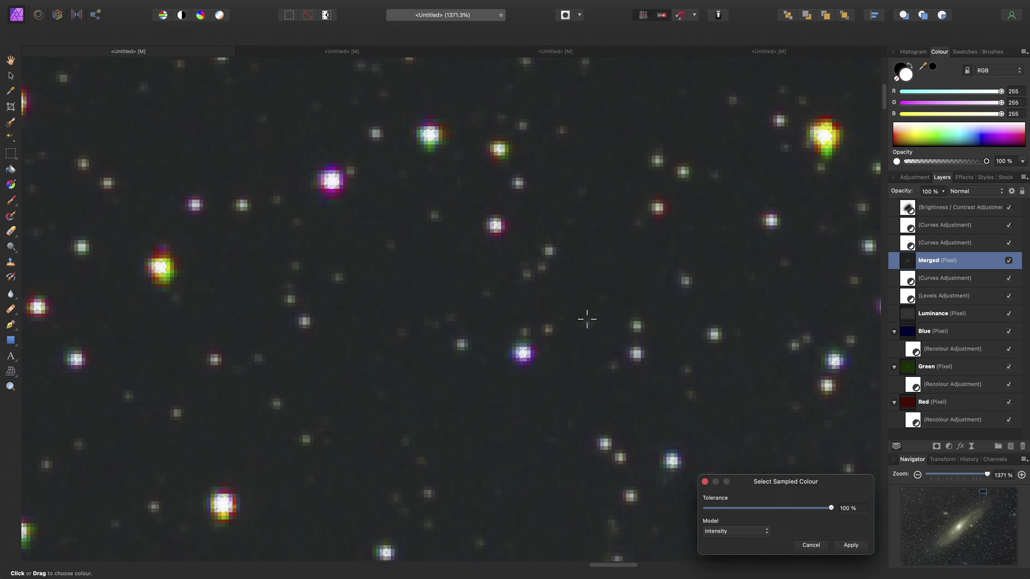
pyautogui.click(851, 545)
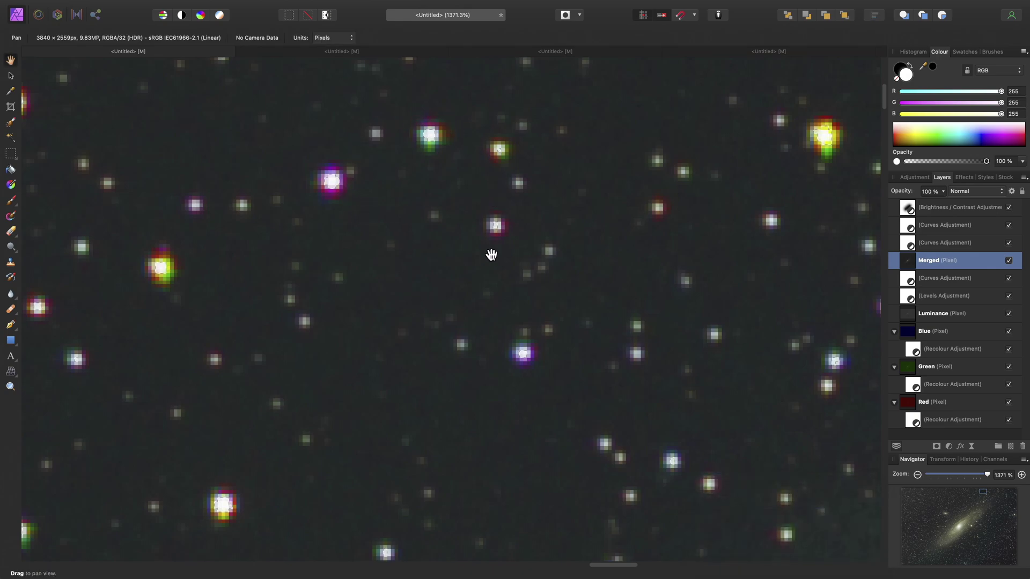
# Grow the star selection with Circular on, trying radii of 2 px and 3 px and applying 4 px
pyautogui.moveTo(329, 9)
pyautogui.click(263, 7)
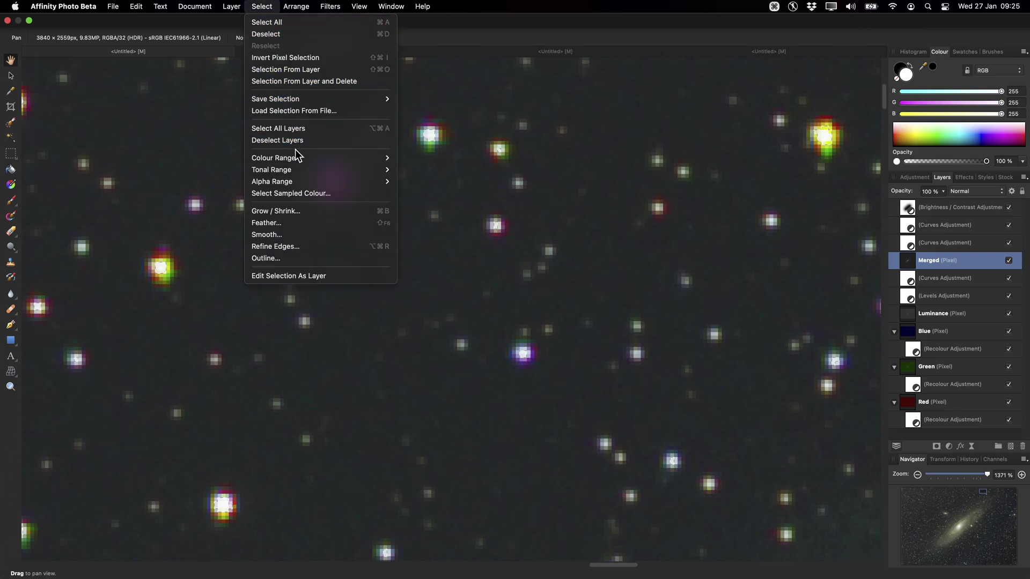
pyautogui.click(314, 211)
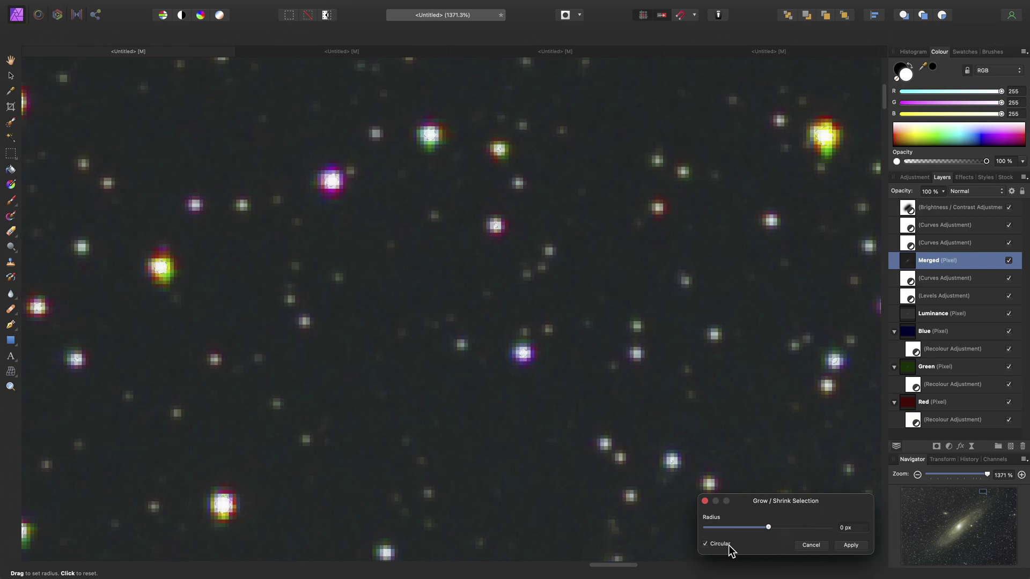
pyautogui.click(729, 545)
pyautogui.write('2')
pyautogui.press('Tab')
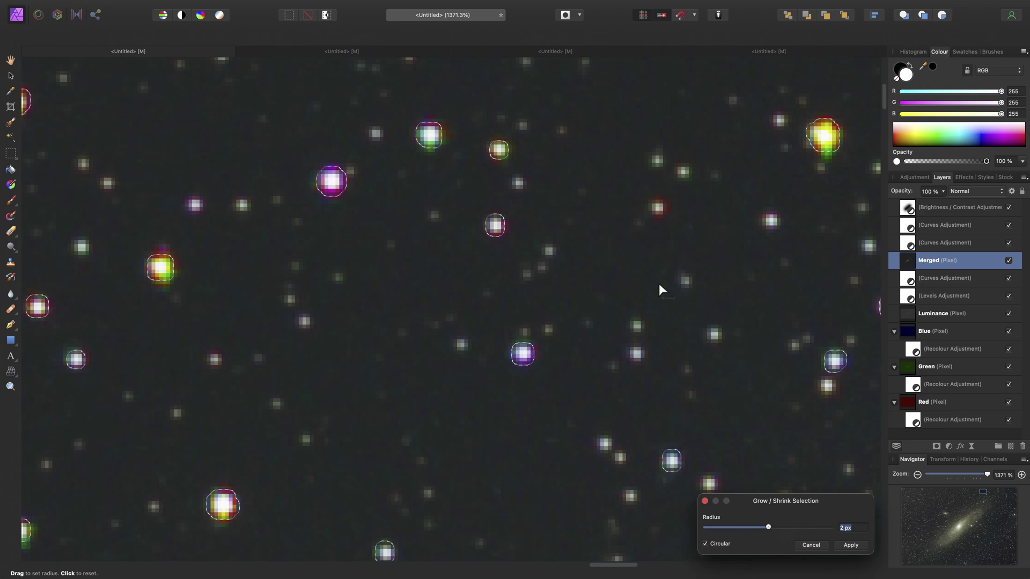
pyautogui.write('3')
pyautogui.press('Tab')
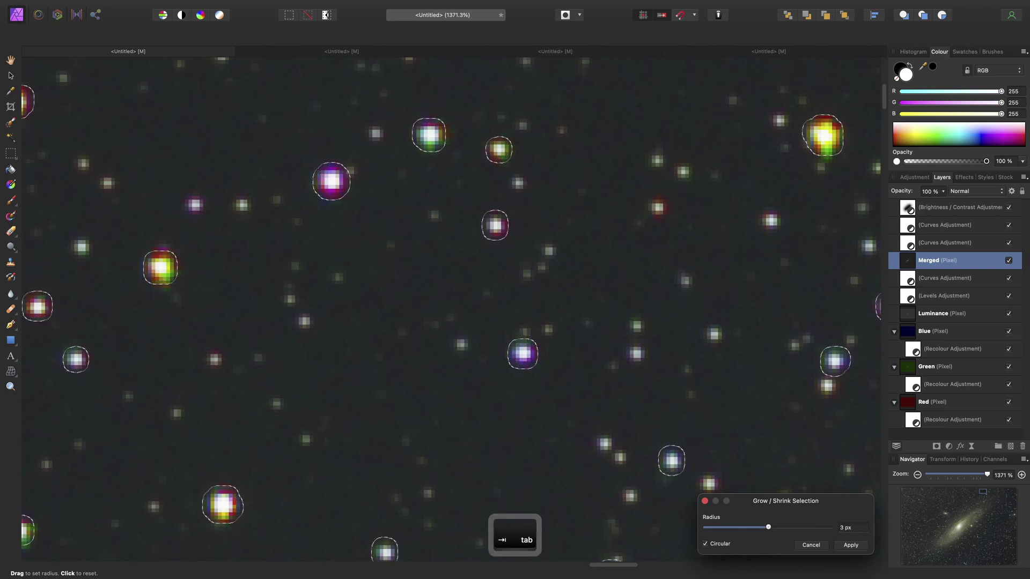
pyautogui.click(840, 528)
pyautogui.write('4')
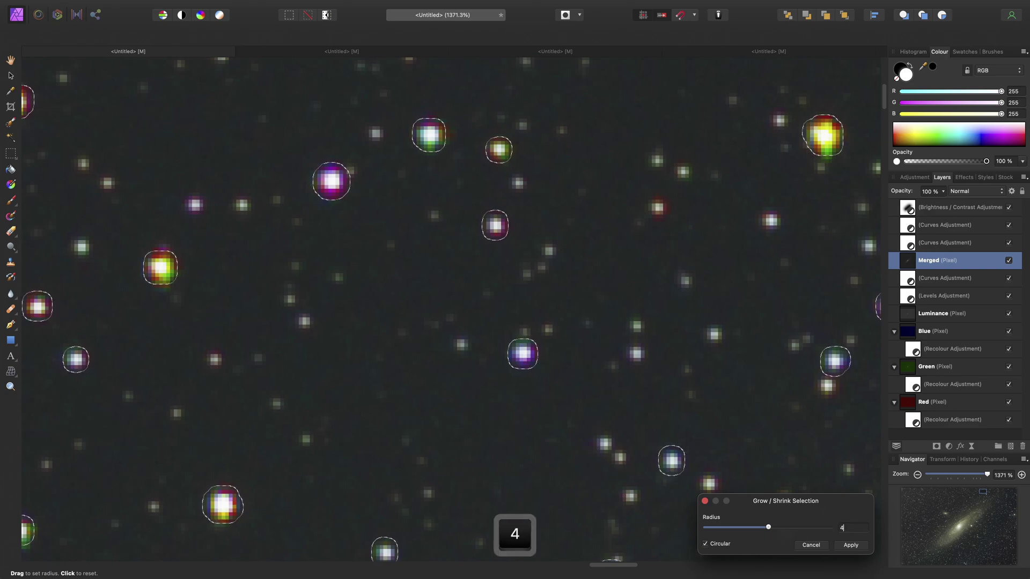
pyautogui.press('Tab')
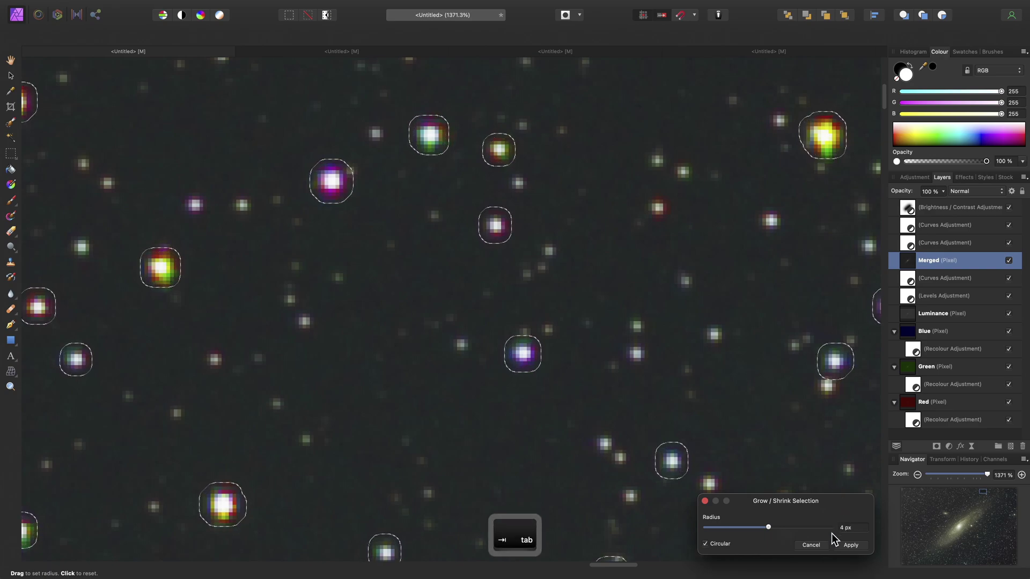
pyautogui.click(851, 545)
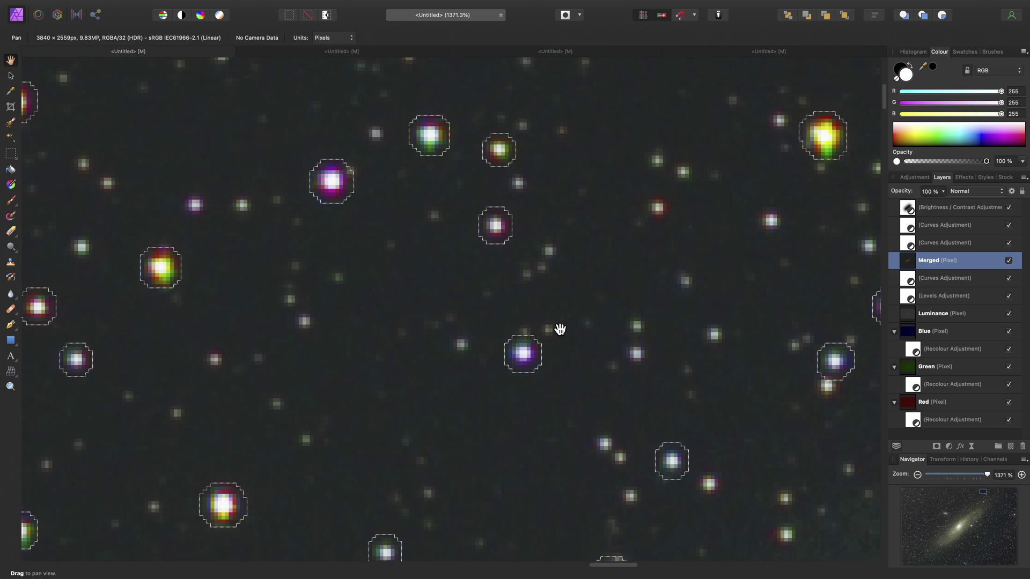
# Add an HSL adjustment masked to the star selection, deselect, and set its Luminosity Shift to about -24 %
pyautogui.press('super+u')
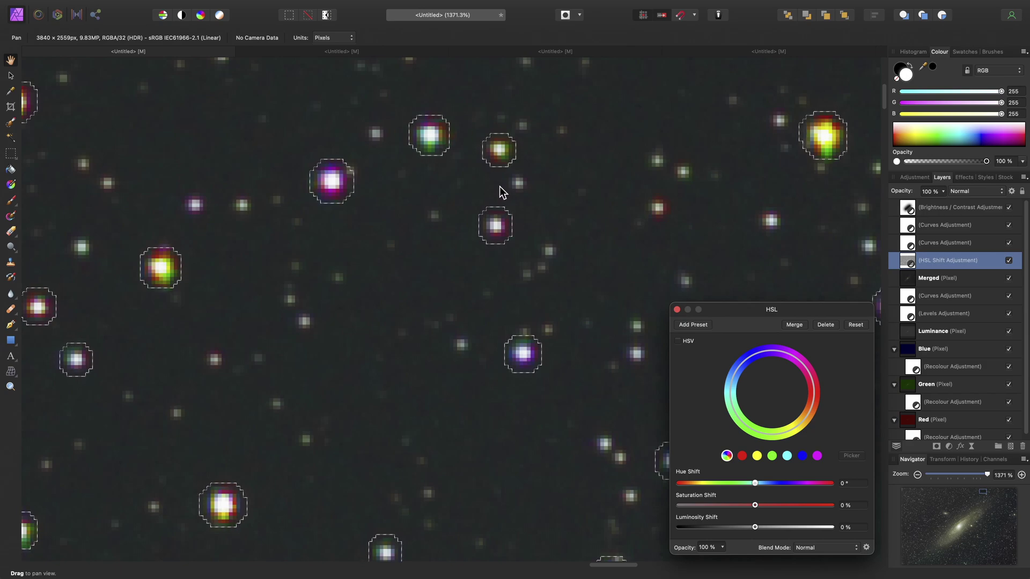
pyautogui.press('super+d')
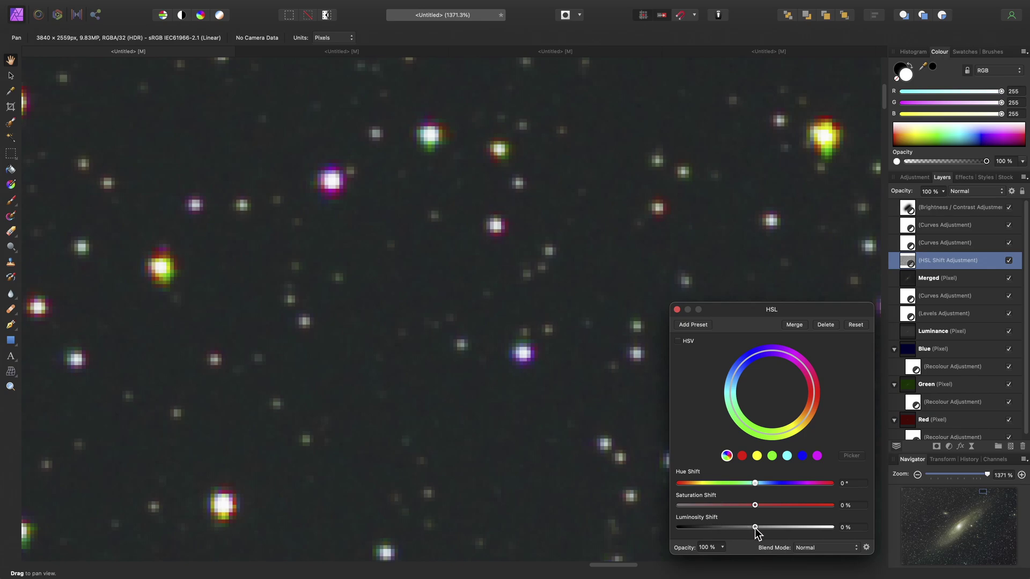
pyautogui.moveTo(751, 528)
pyautogui.mouseDown()
pyautogui.moveTo(728, 527)
pyautogui.moveTo(737, 527)
pyautogui.mouseUp()
pyautogui.moveTo(435, 344); pyautogui.dragTo(535, 292)
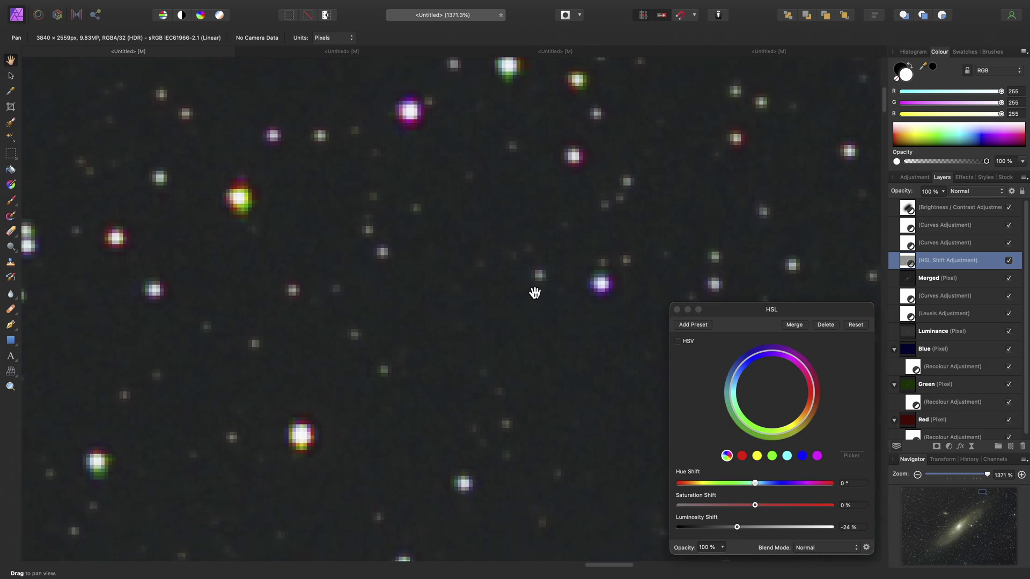
pyautogui.press('super')
pyautogui.press('super+0')
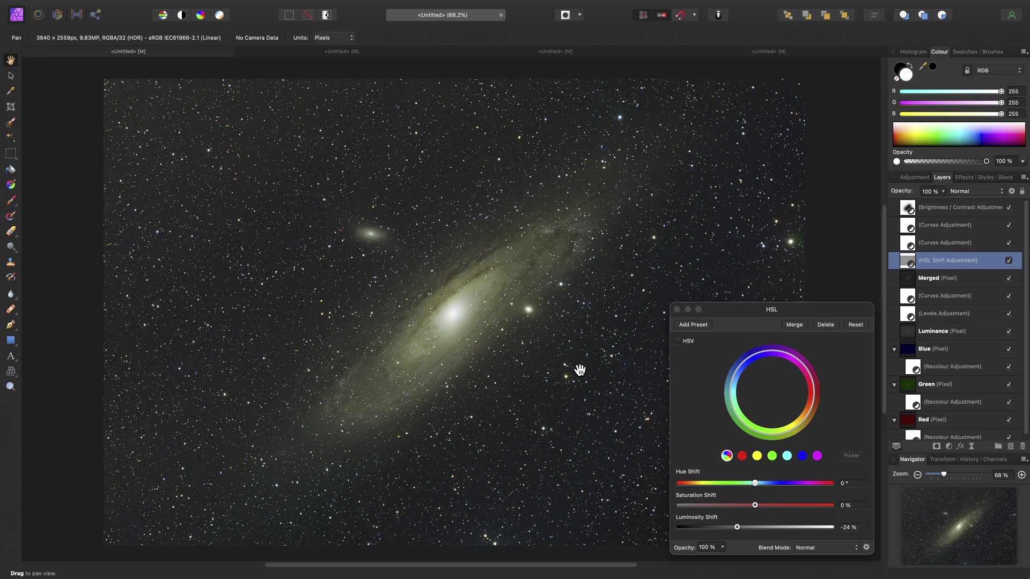
# Try a Luminosity Shift of -33 % on the stars, check them beside the galaxy's core, and settle on -20 %
pyautogui.moveTo(736, 527)
pyautogui.mouseDown()
pyautogui.moveTo(710, 529)
pyautogui.moveTo(757, 527)
pyautogui.moveTo(718, 528)
pyautogui.moveTo(730, 528)
pyautogui.mouseUp()
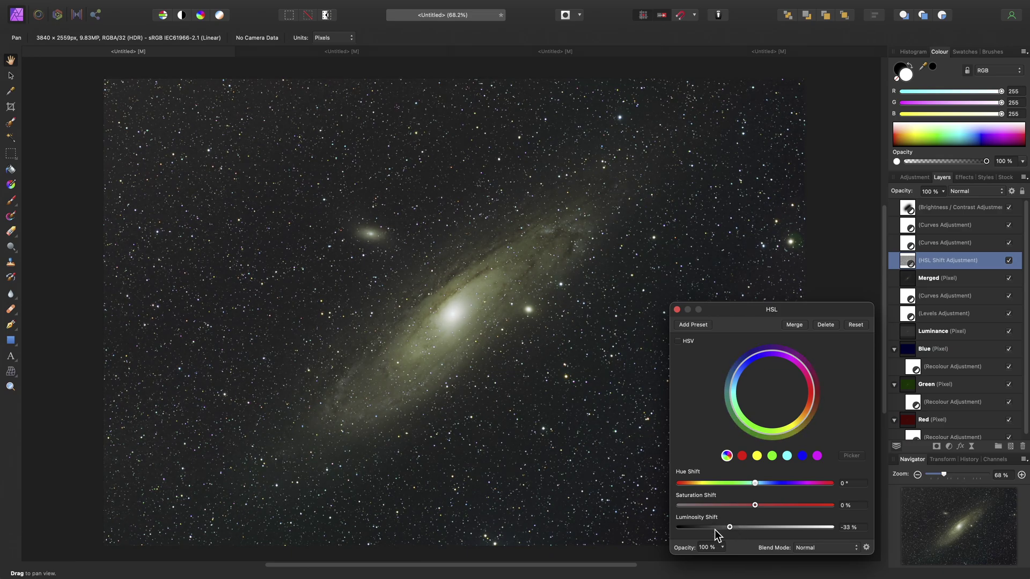
pyautogui.scroll(5, 464, 312)
pyautogui.scroll(10, 464, 311)
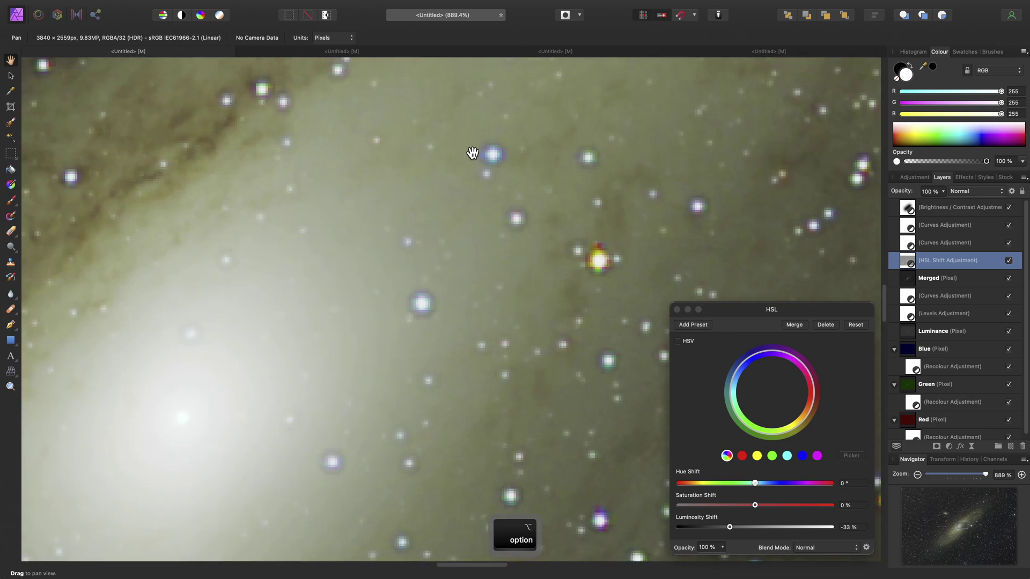
pyautogui.moveTo(730, 528); pyautogui.dragTo(739, 528)
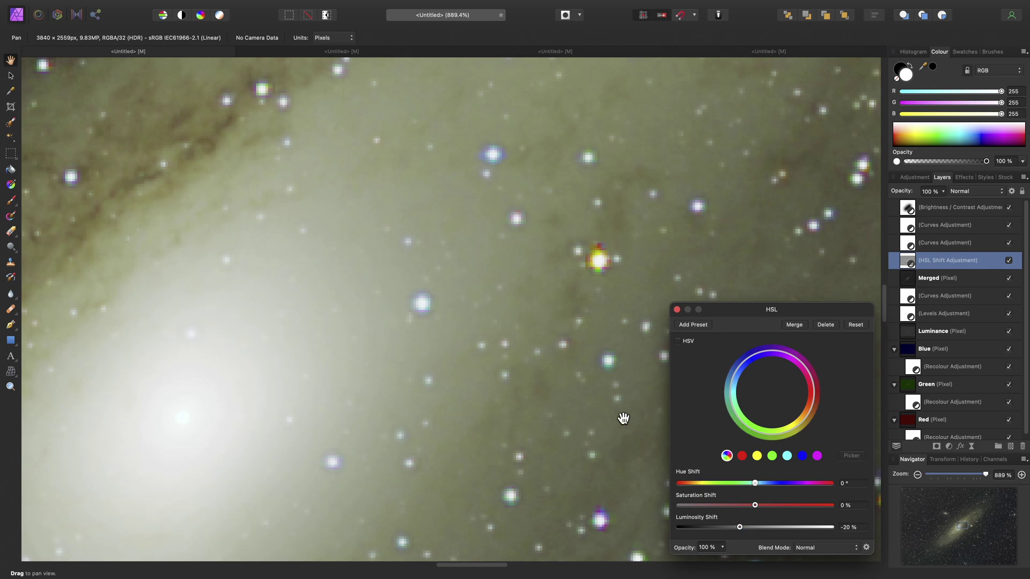
pyautogui.click(676, 309)
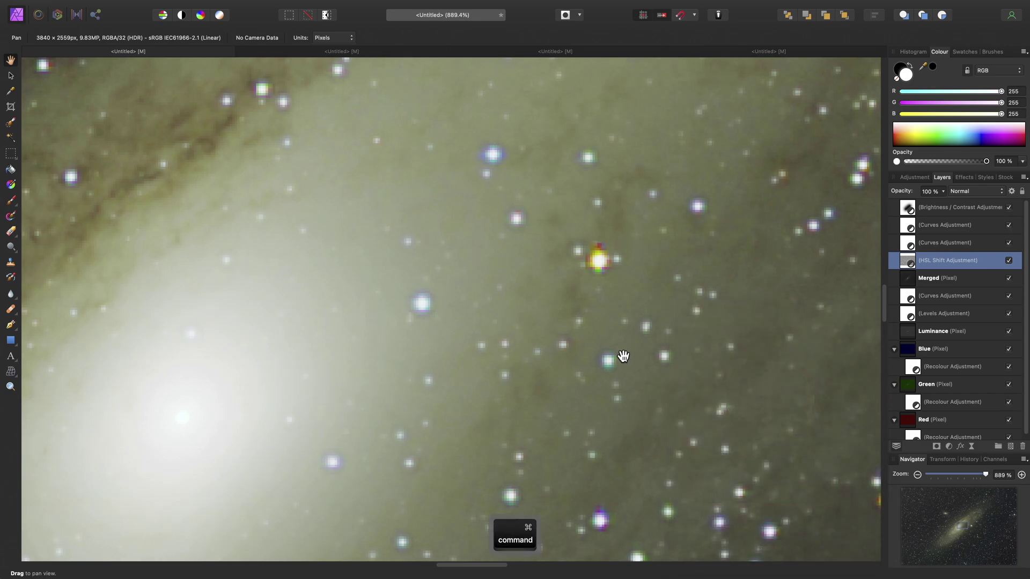
pyautogui.press('super+0')
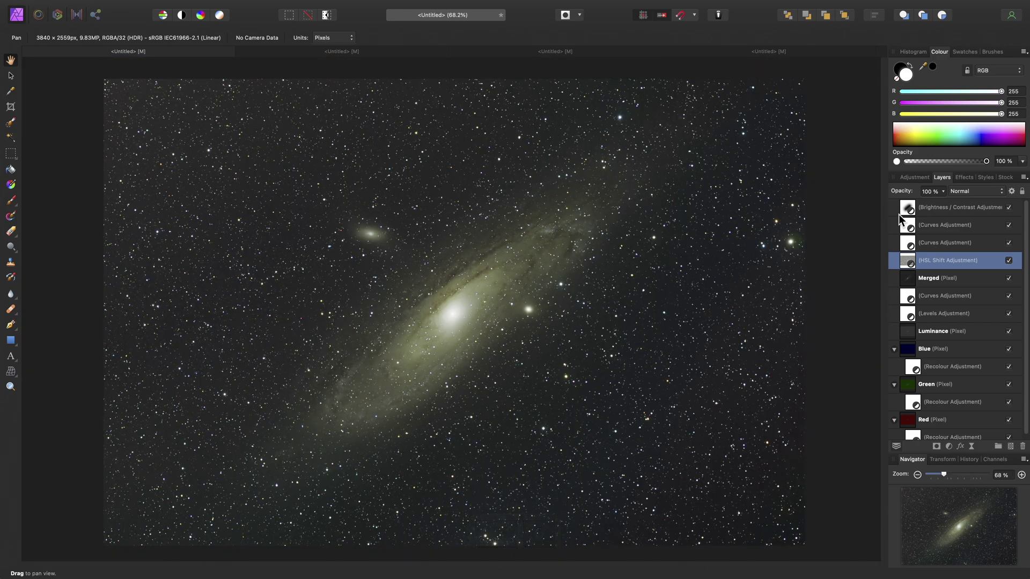
# Add a Selective Colour adjustment above the Brightness / Contrast adjustment at the top of the layer stack
pyautogui.click(929, 209)
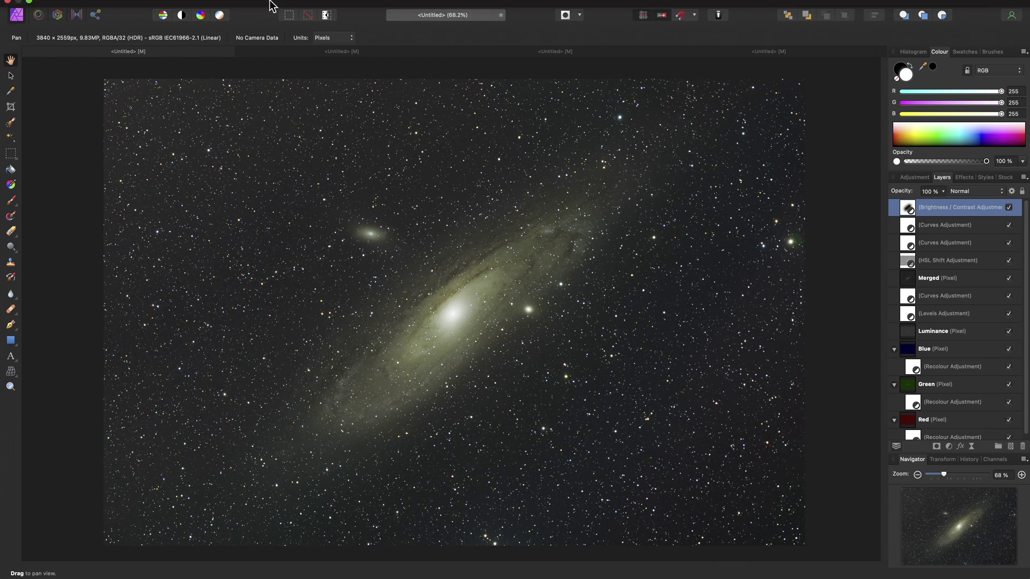
pyautogui.click(231, 6)
pyautogui.moveTo(296, 159)
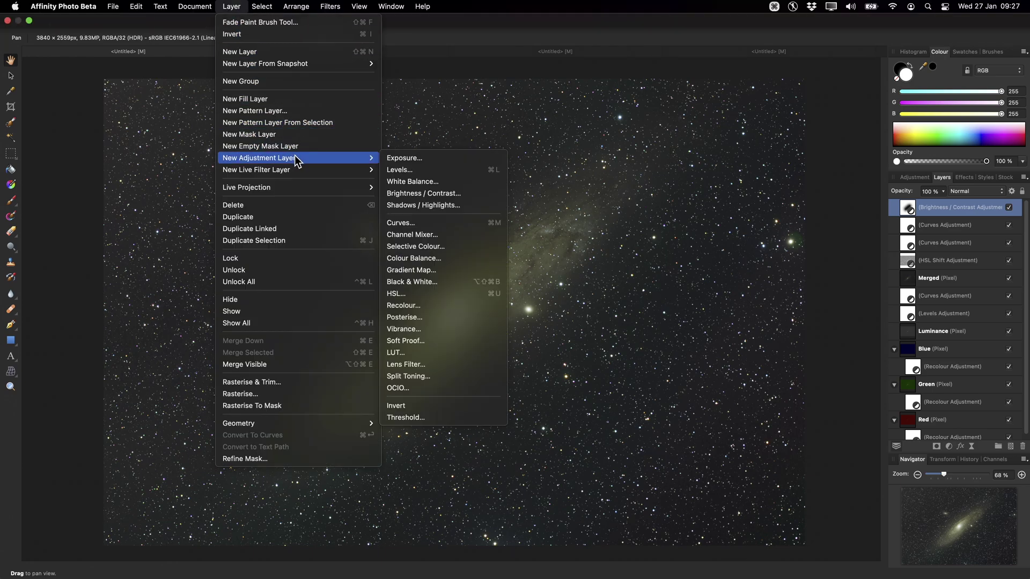
pyautogui.click(462, 248)
# Adjust the Yellows in the Selective Colour adjustment, setting Cyan to -100 % and Yellow to 100 %
pyautogui.press('alt')
pyautogui.scroll(5, 454, 315)
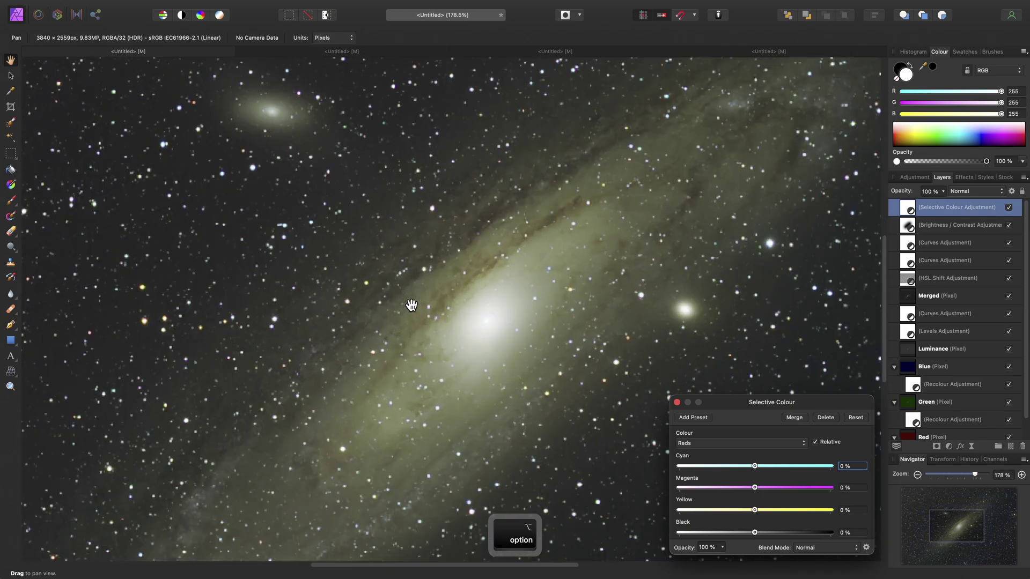
pyautogui.scroll(-2, 536, 326)
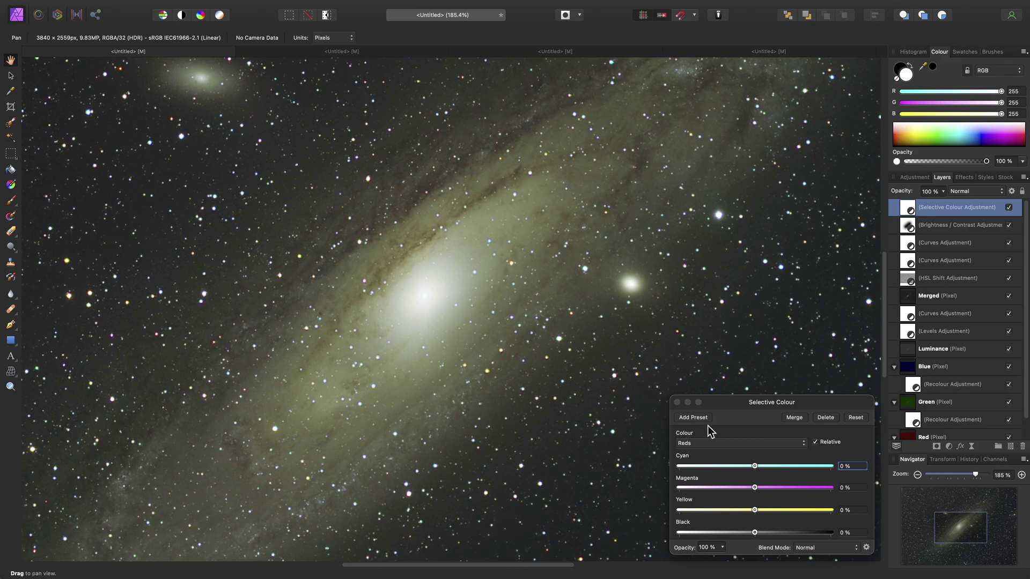
pyautogui.click(735, 444)
pyautogui.click(731, 453)
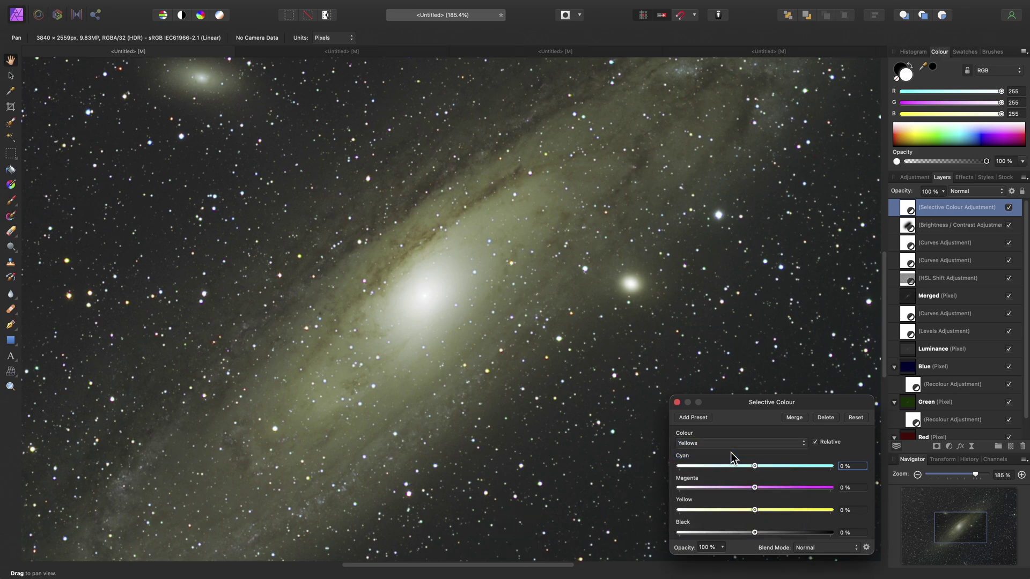
pyautogui.moveTo(754, 466); pyautogui.dragTo(679, 468)
pyautogui.moveTo(755, 510); pyautogui.dragTo(832, 512)
# Adjust the Reds in the Selective Colour adjustment to Cyan -100 %, Magenta 47 % and Yellow 54 %
pyautogui.click(720, 445)
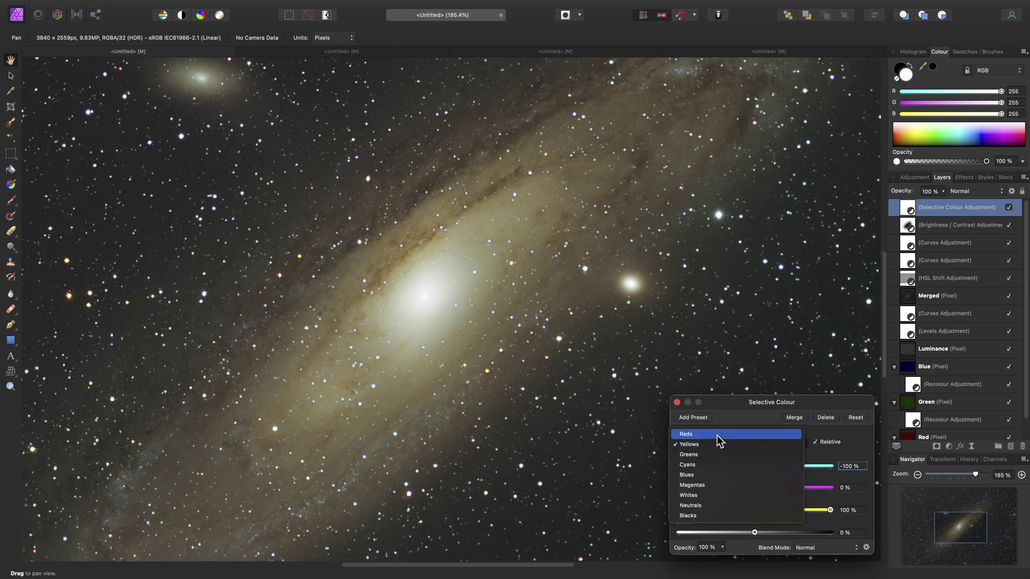
pyautogui.click(716, 434)
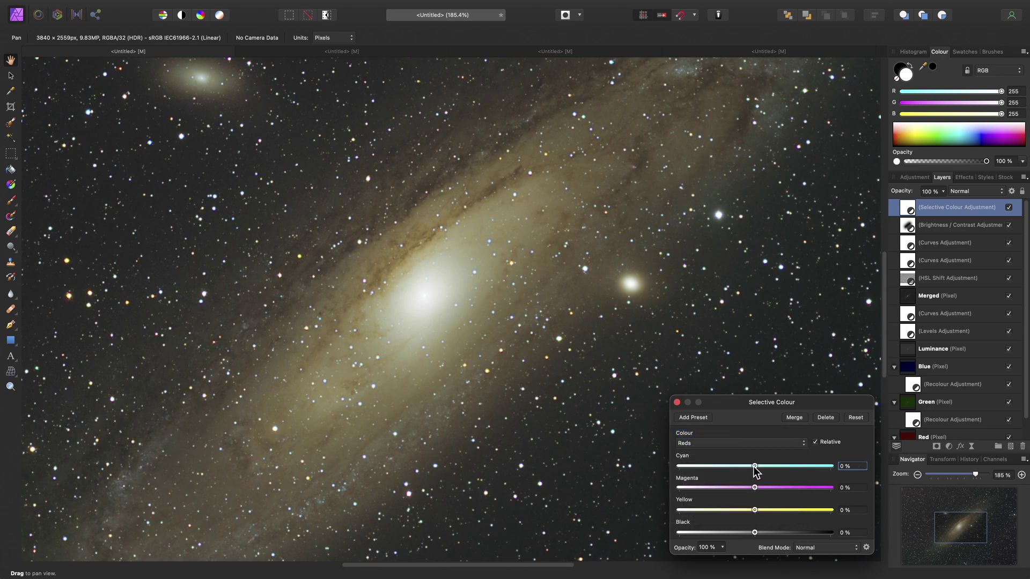
pyautogui.moveTo(743, 470); pyautogui.dragTo(684, 468)
pyautogui.moveTo(754, 488); pyautogui.dragTo(796, 510)
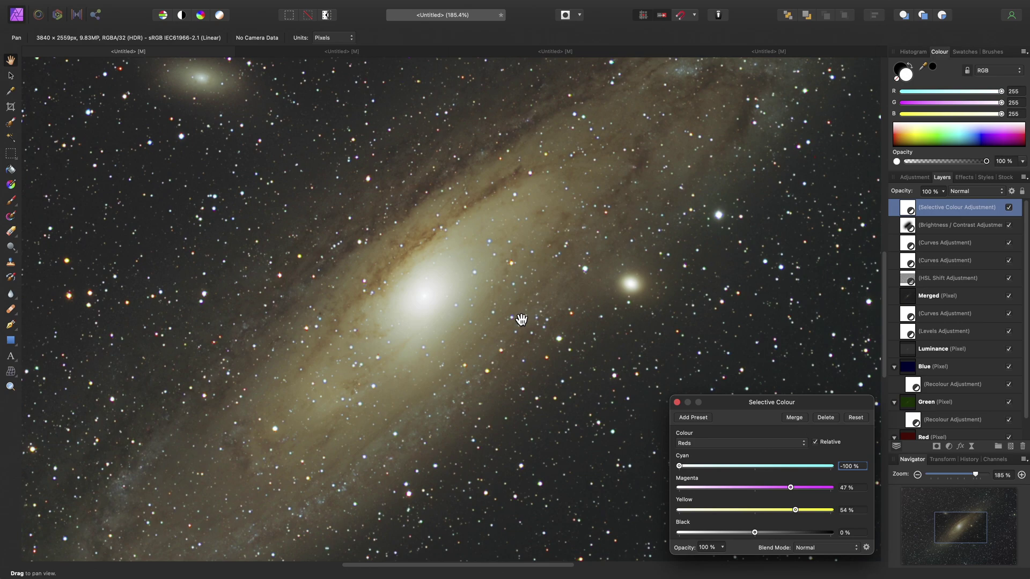
# Compare the galaxy with the Selective Colour adjustment hidden and shown, close its settings and check the whole image
pyautogui.click(1010, 212)
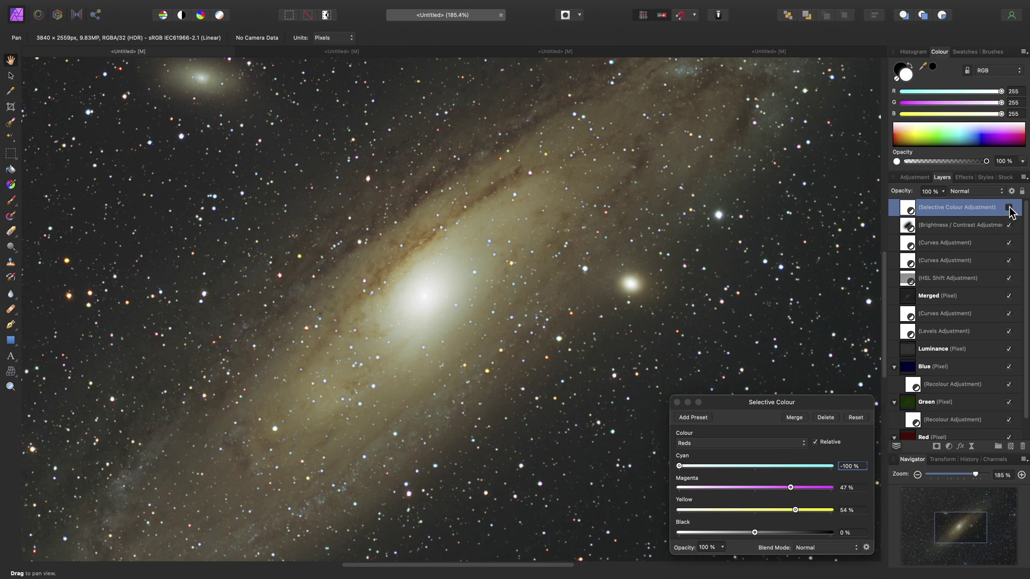
pyautogui.click(1010, 207)
pyautogui.click(677, 402)
pyautogui.press('super+0')
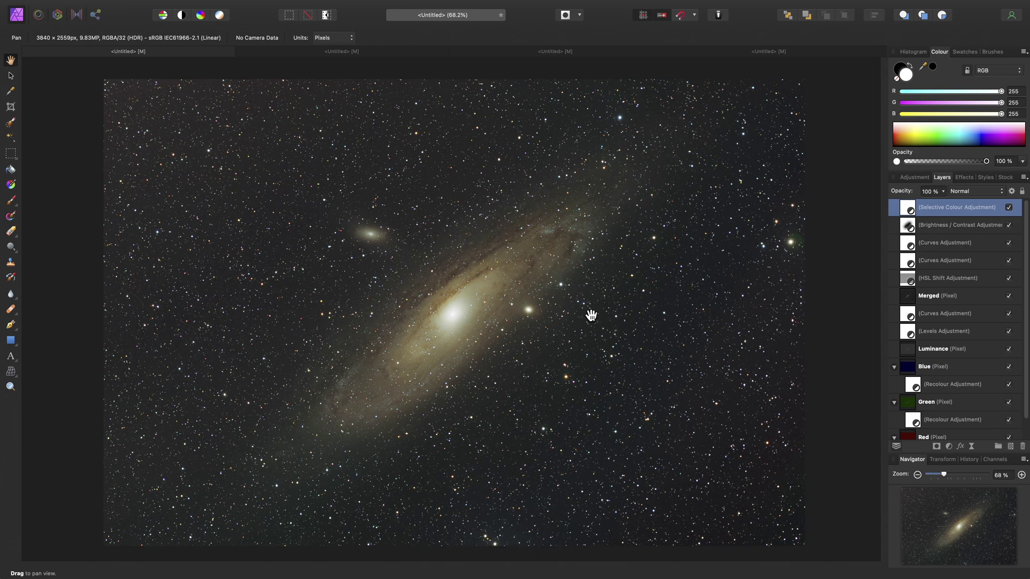
# Crop the image around the galaxy to about 2614 x 1944 px with an unconstrained frame
pyautogui.press('c')
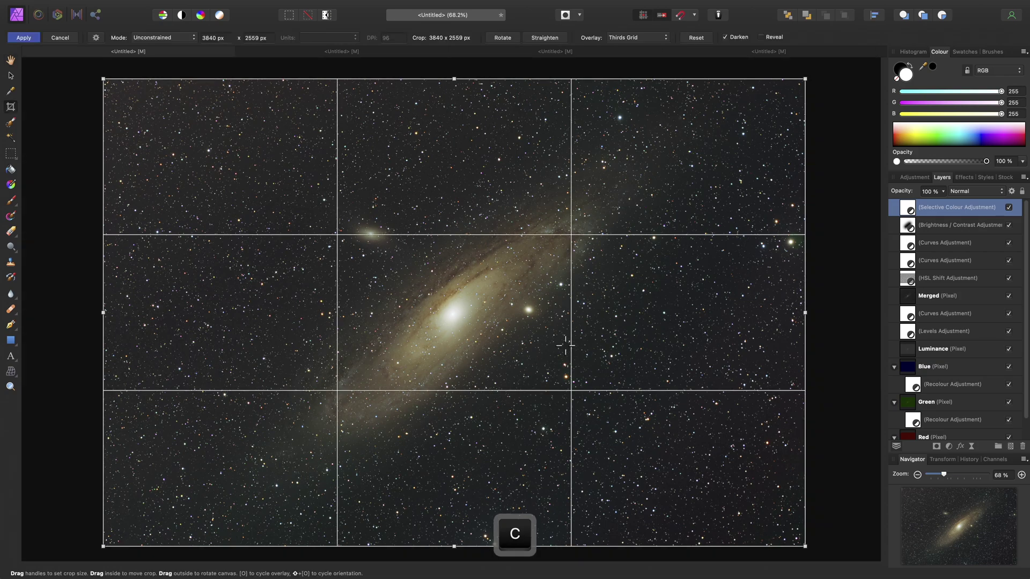
pyautogui.moveTo(805, 546); pyautogui.dragTo(694, 494)
pyautogui.moveTo(102, 79); pyautogui.dragTo(216, 139)
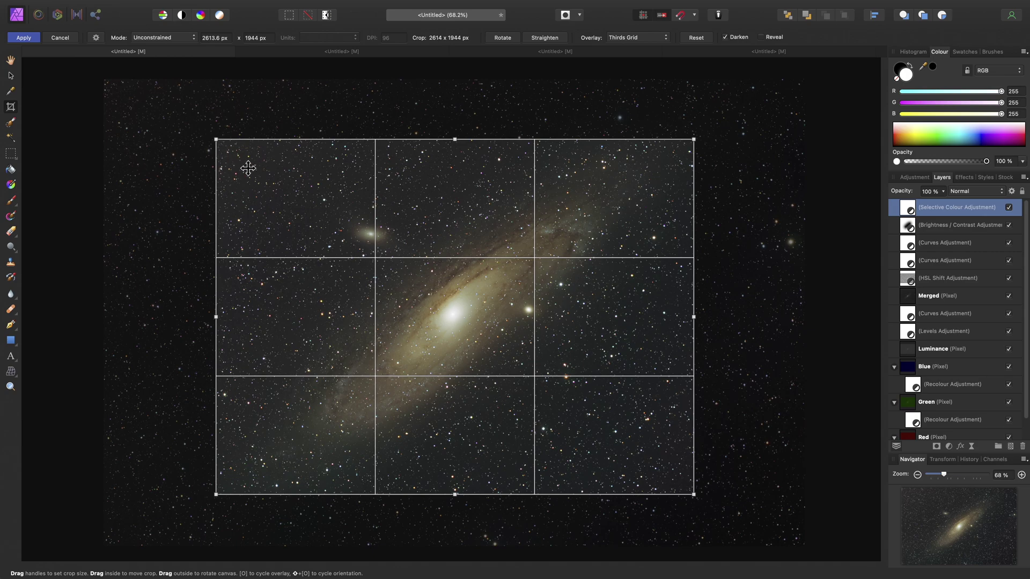
pyautogui.press('Return')
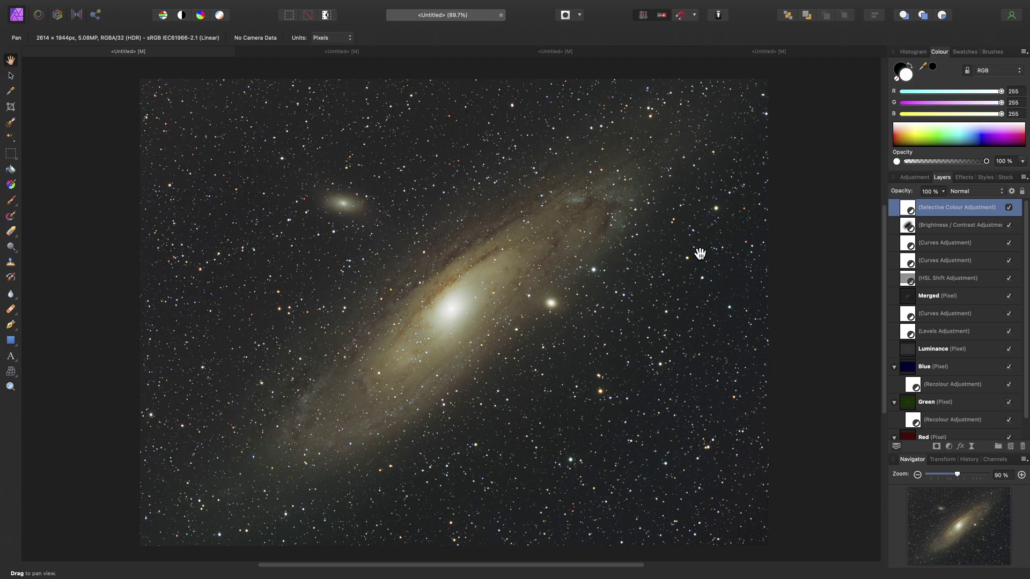
# Reveal the cropped-away area and widen the crop around the galaxy to about 2844 x 2150 px
pyautogui.press('c')
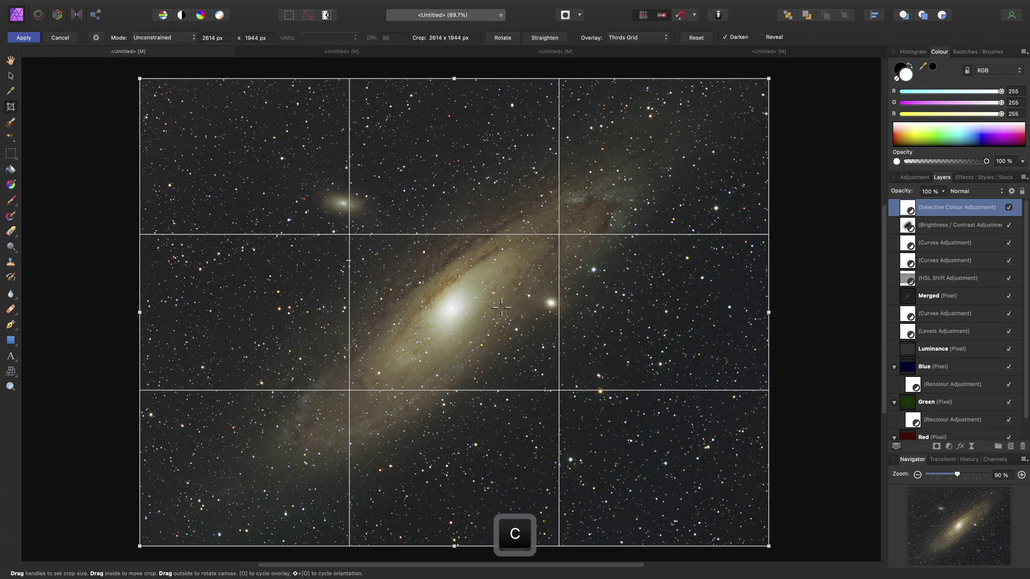
pyautogui.scroll(-4, 502, 308)
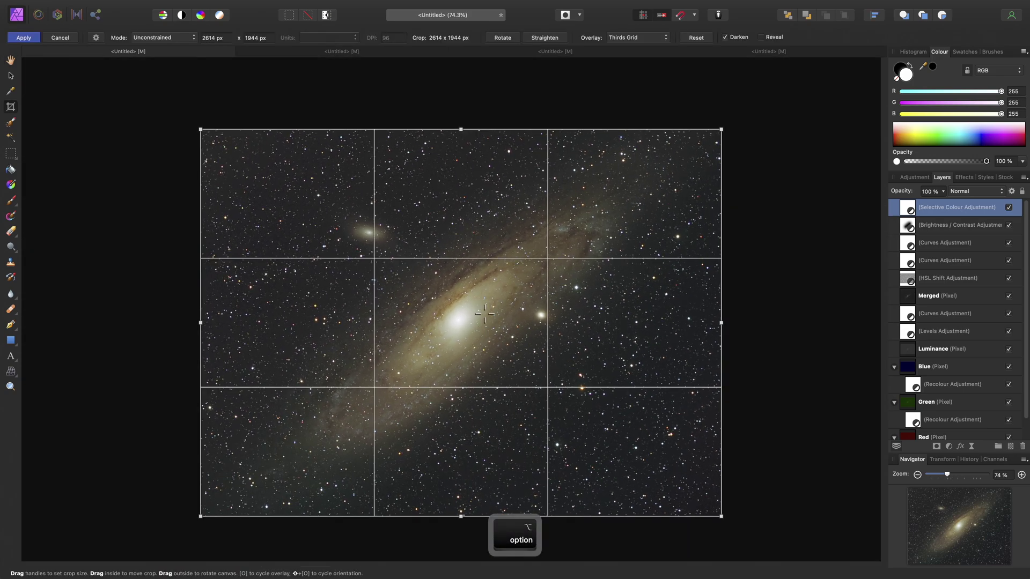
pyautogui.click(762, 40)
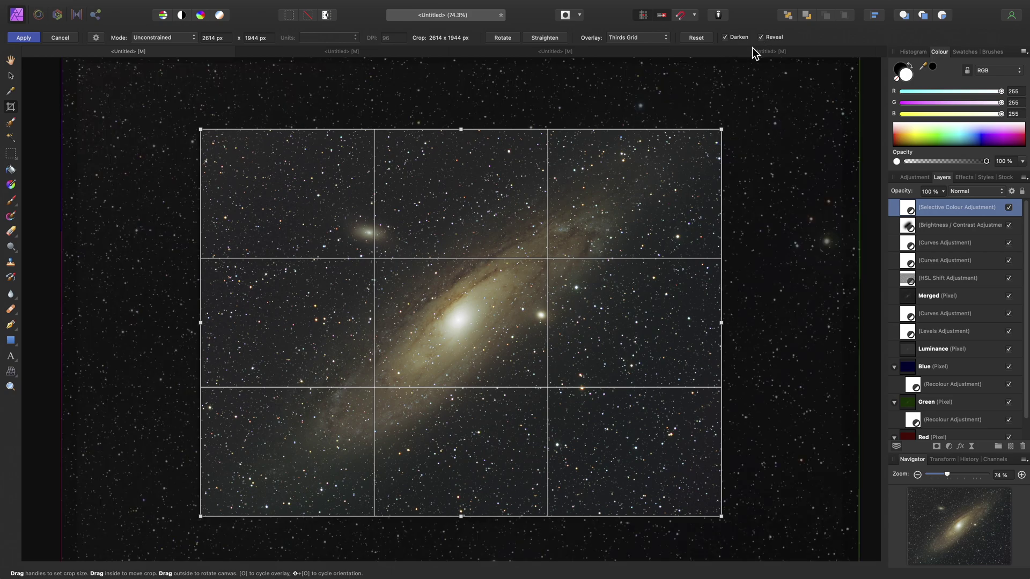
pyautogui.moveTo(719, 127); pyautogui.dragTo(746, 110)
pyautogui.moveTo(197, 518); pyautogui.dragTo(177, 540)
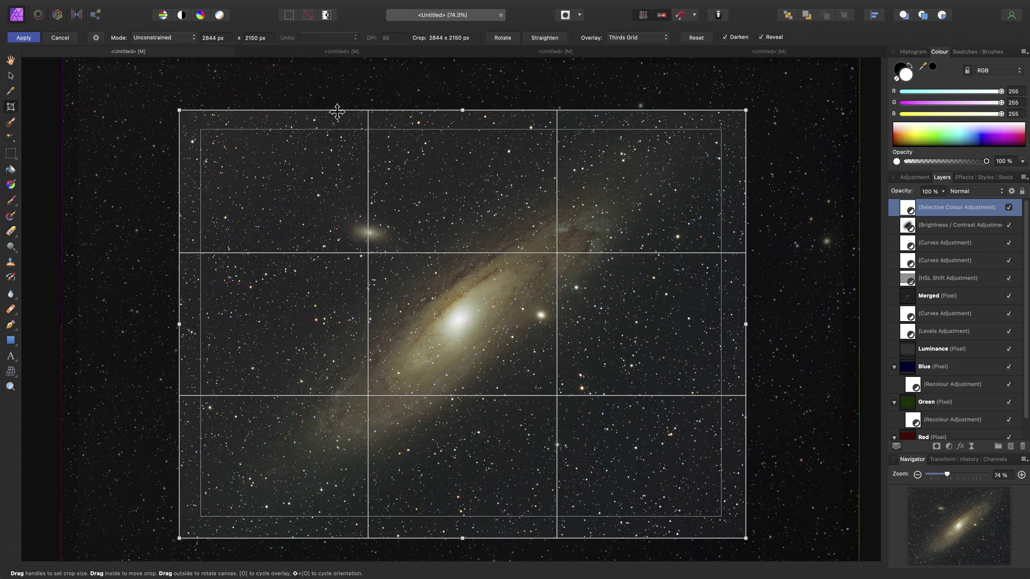
pyautogui.press('Return')
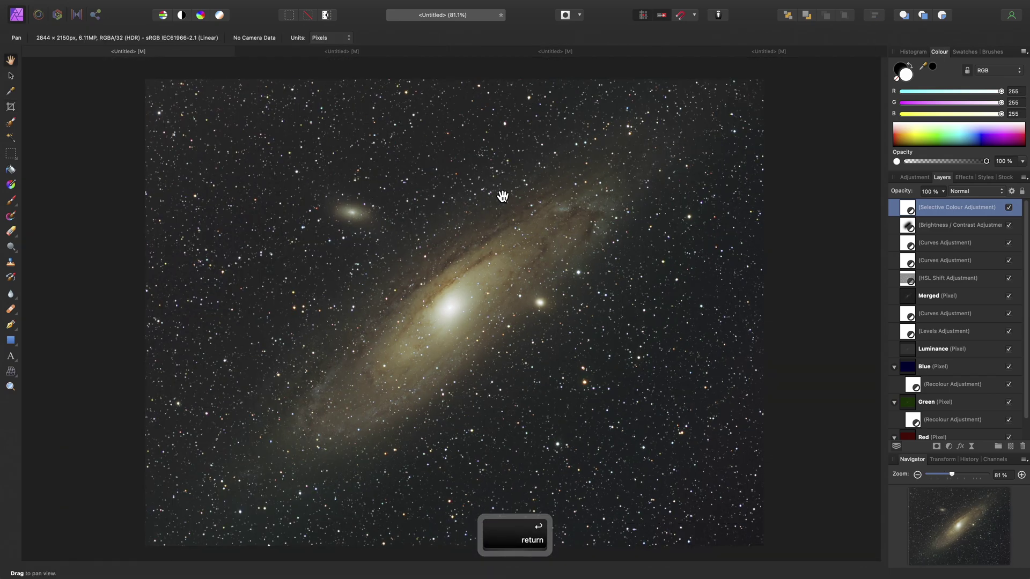